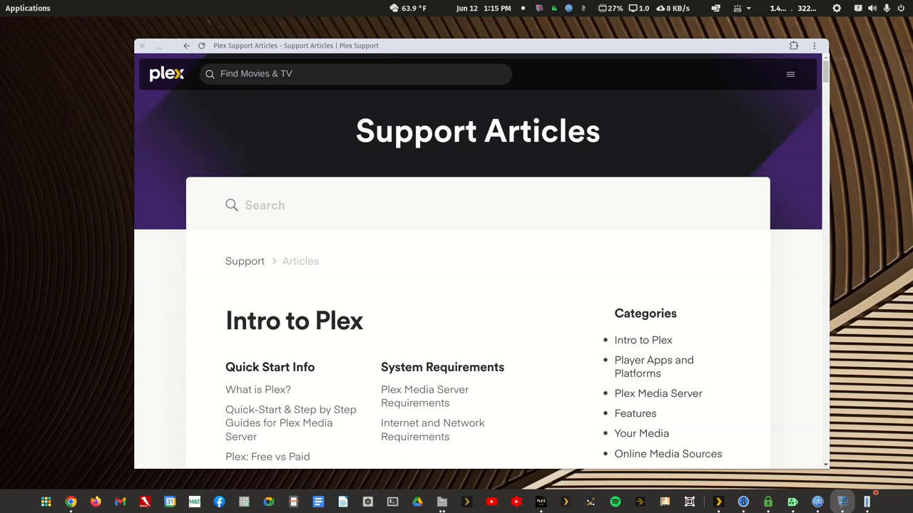
Maximize the support page window and open the On-Demand Subtitle Search article under Using Subtitles.
{"action": "double_click", "coordinate": [748, 49]}
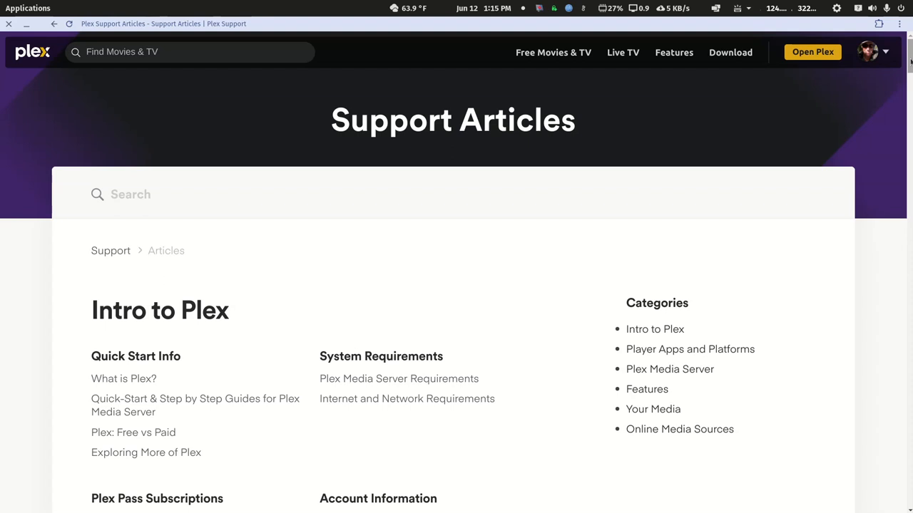
{"action": "left_click_drag", "start_coordinate": [911, 62], "coordinate": [896, 401]}
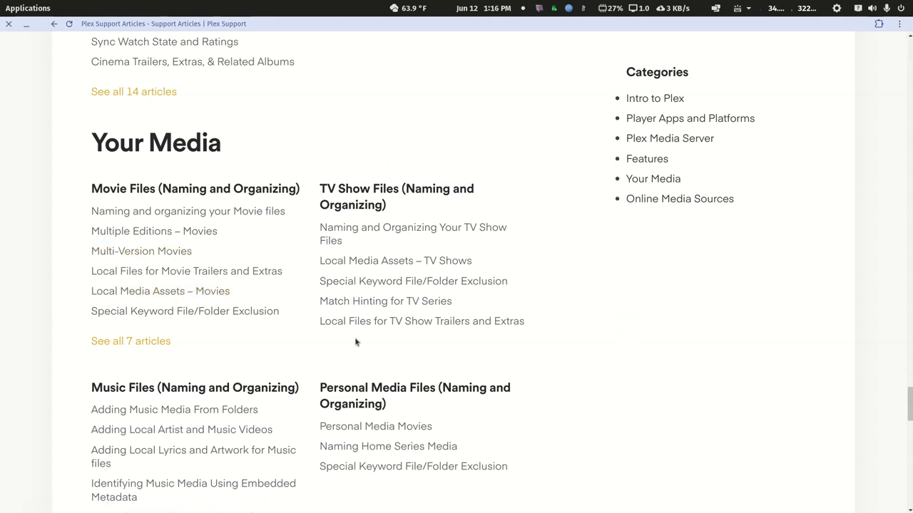
{"action": "scroll", "coordinate": [357, 342], "scroll_direction": "down", "scroll_amount": 1}
{"action": "scroll", "coordinate": [357, 341], "scroll_direction": "down", "scroll_amount": 3}
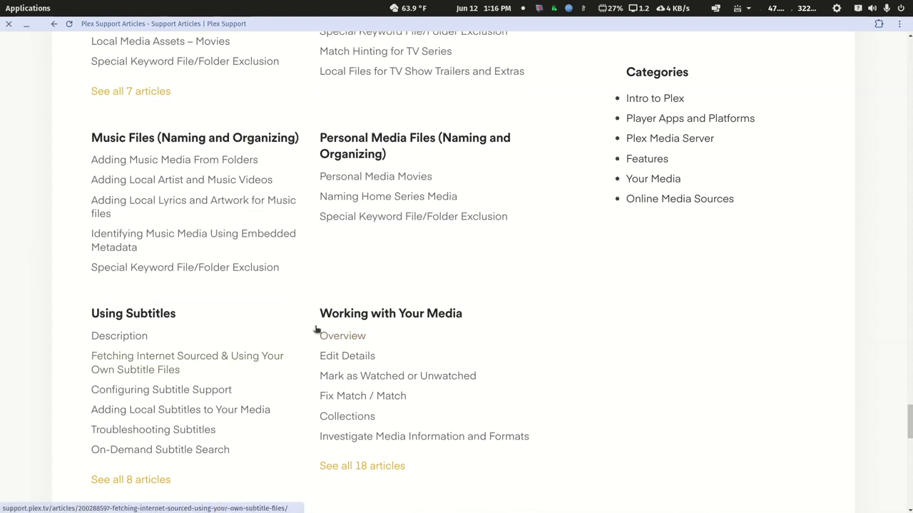
{"action": "scroll", "coordinate": [190, 250], "scroll_direction": "down", "scroll_amount": 3}
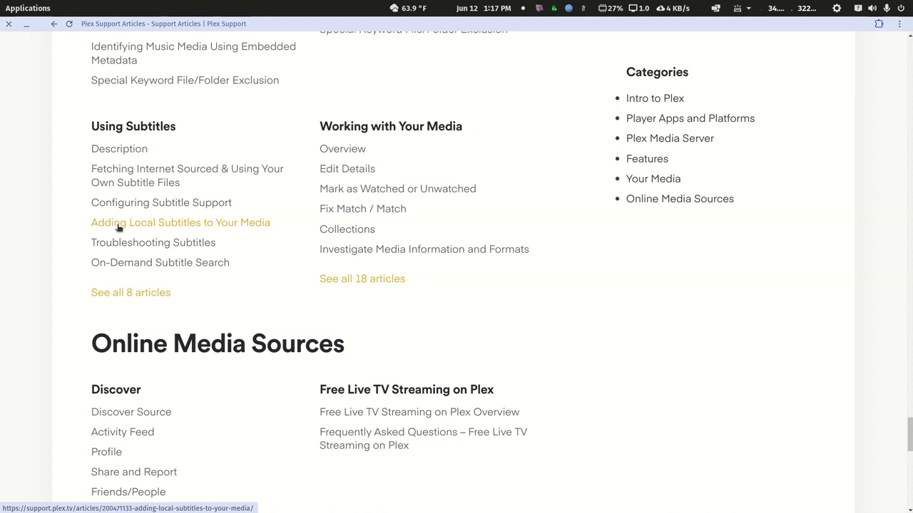
{"action": "left_click", "coordinate": [131, 263]}
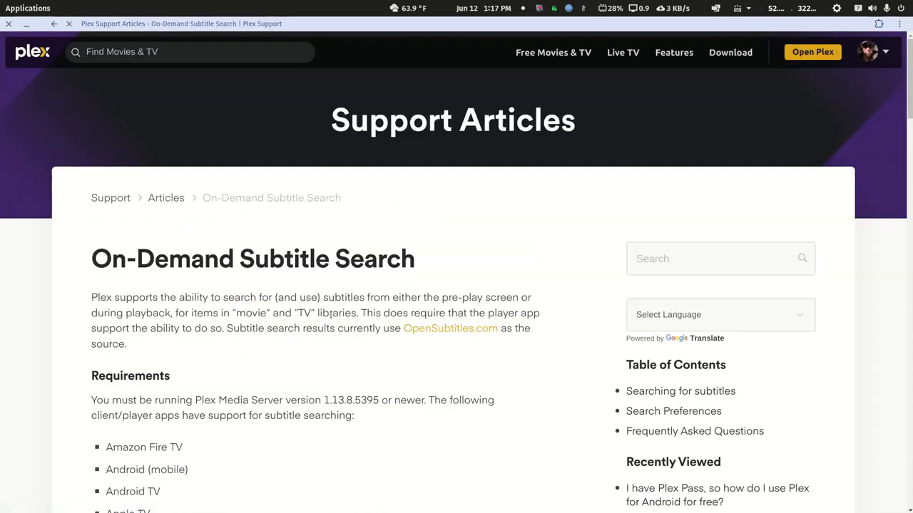
Read the article's requirements, subtitle search instructions and search preferences, and return to the support articles list.
{"action": "scroll", "coordinate": [314, 314], "scroll_direction": "down", "scroll_amount": 3}
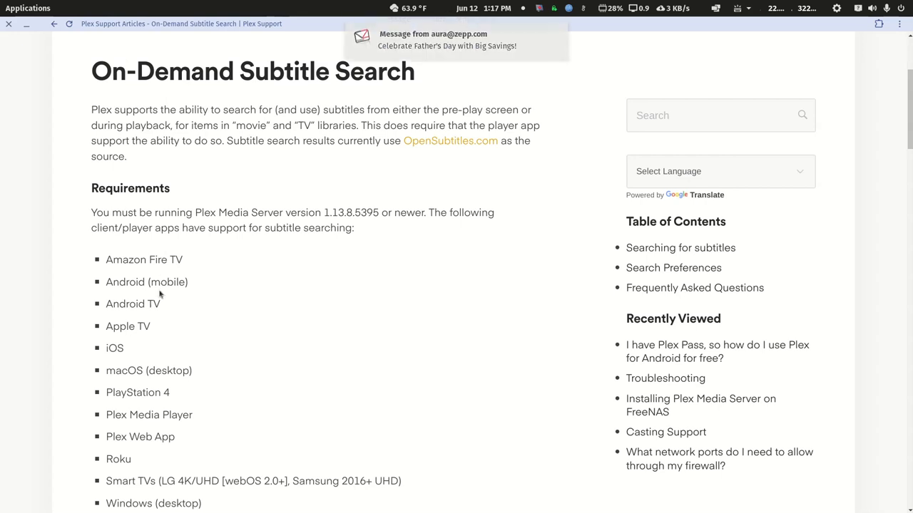
{"action": "scroll", "coordinate": [161, 285], "scroll_direction": "down", "scroll_amount": 2}
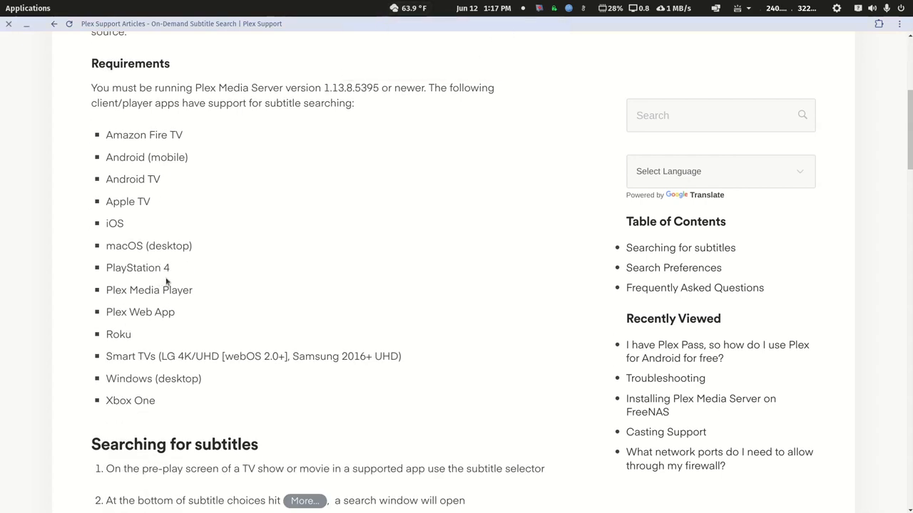
{"action": "scroll", "coordinate": [166, 282], "scroll_direction": "down", "scroll_amount": 6}
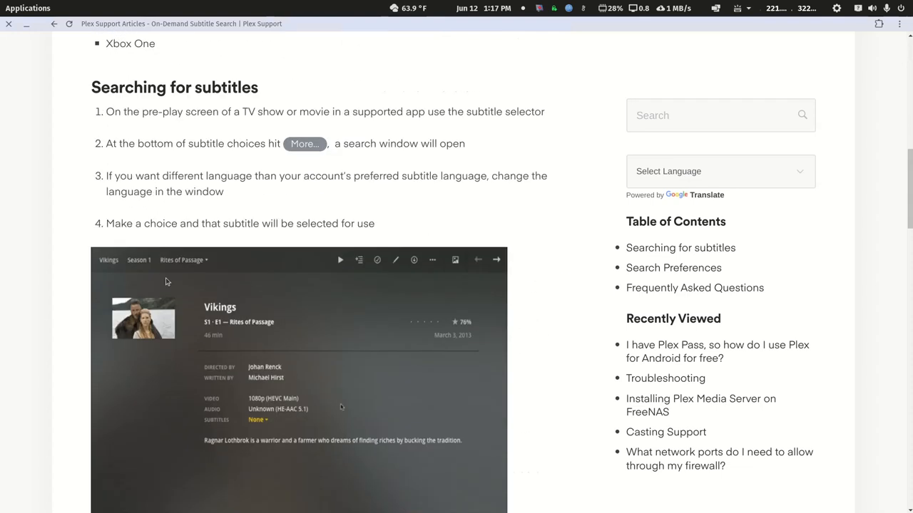
{"action": "scroll", "coordinate": [167, 282], "scroll_direction": "down", "scroll_amount": 12}
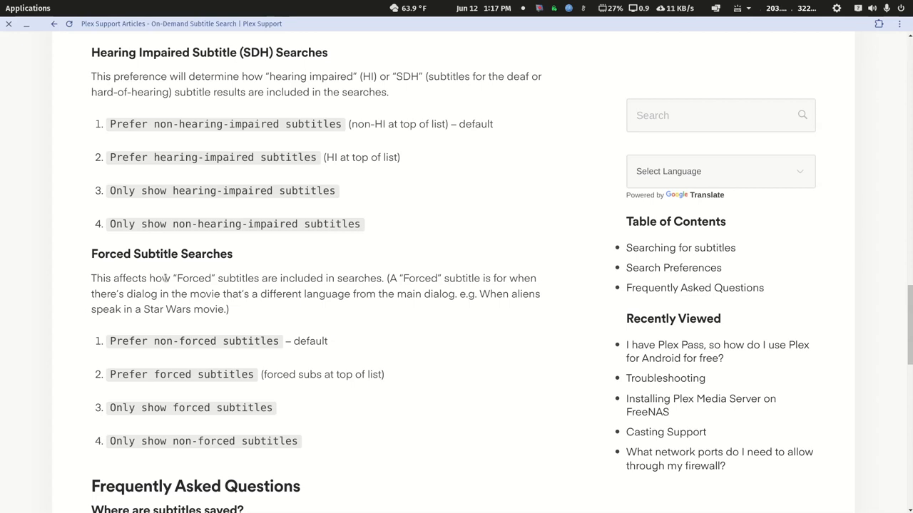
{"action": "scroll", "coordinate": [165, 279], "scroll_direction": "up", "scroll_amount": 10}
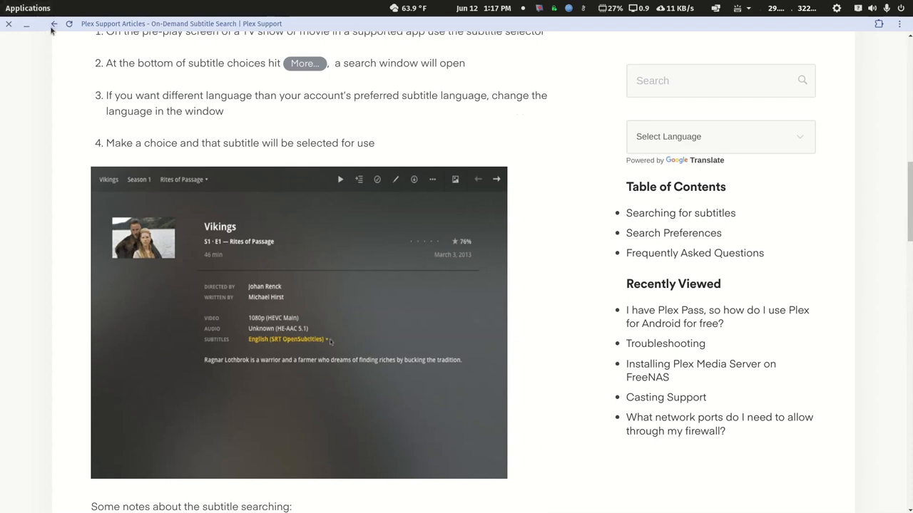
{"action": "left_click", "coordinate": [53, 24]}
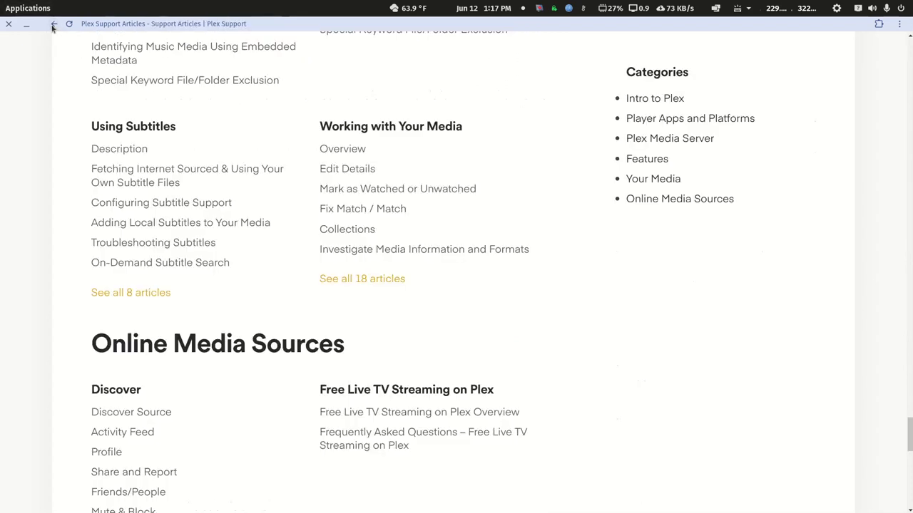
Restore the support page window to its smaller size, and launch Plex HTPC in a maximized window.
{"action": "double_click", "coordinate": [271, 31]}
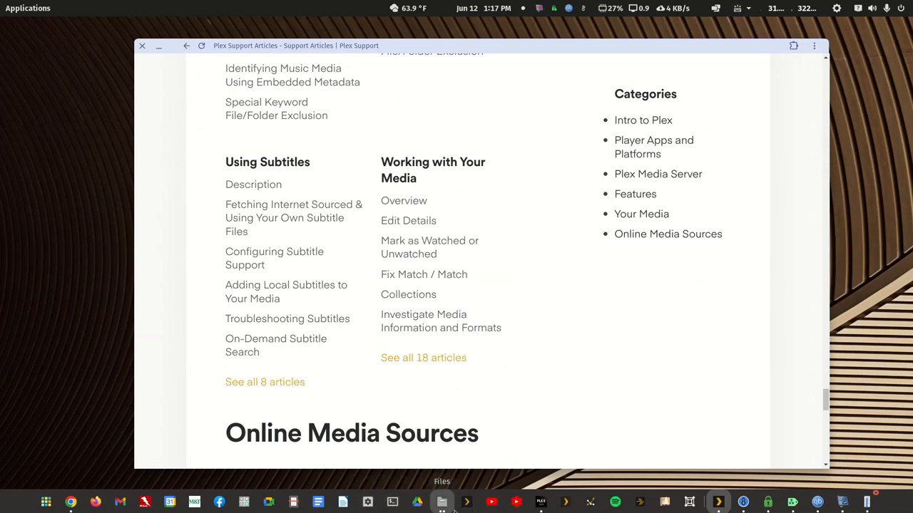
{"action": "left_click", "coordinate": [468, 506]}
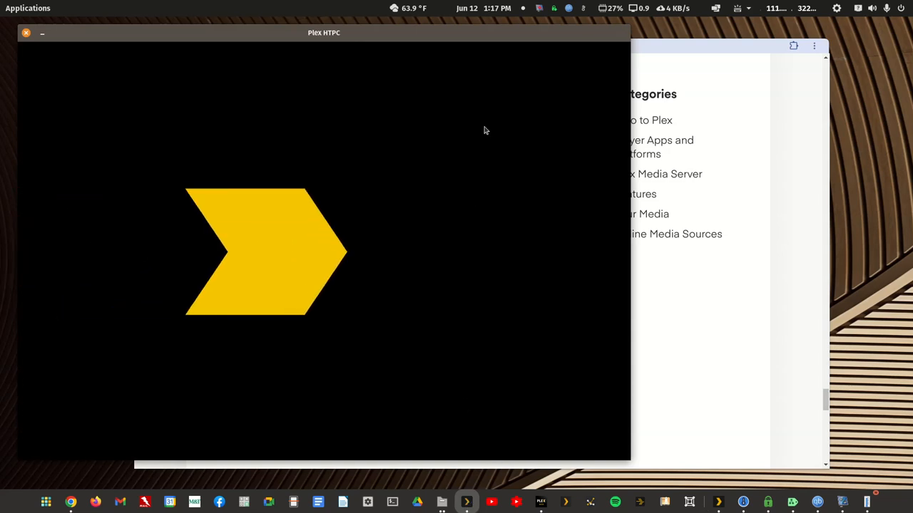
{"action": "double_click", "coordinate": [500, 37]}
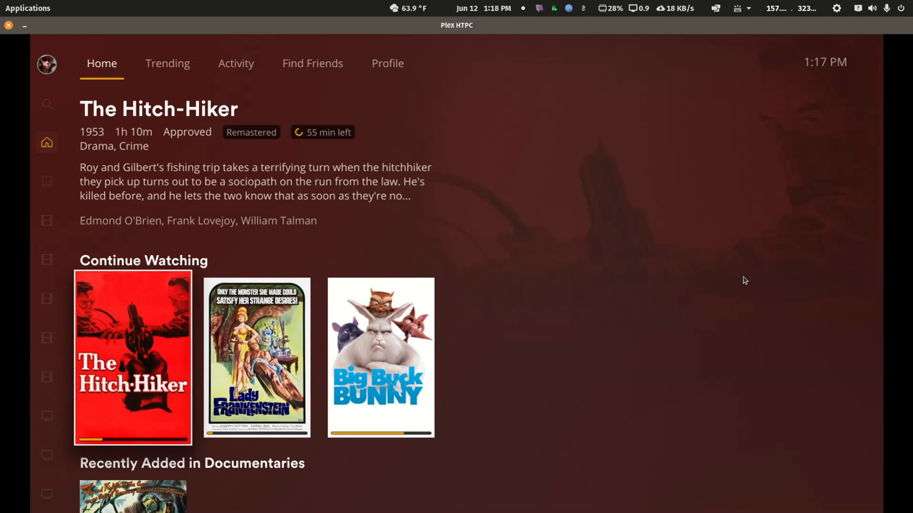
Browse the Recently Added rows on the home screen, and open the Movies library.
{"action": "key", "text": "Down"}
{"action": "key", "text": "Down"}
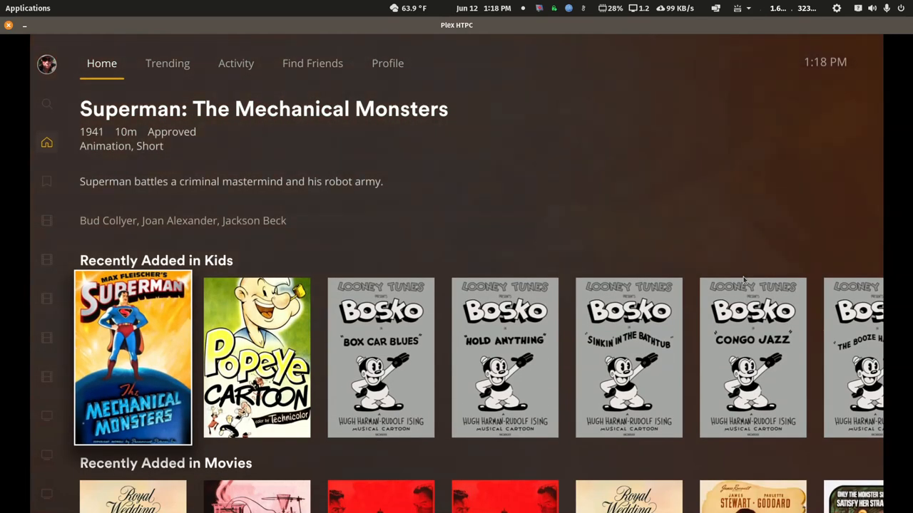
{"action": "key", "text": "Up"}
{"action": "key", "text": "Left"}
{"action": "key", "text": "Down"}
{"action": "key", "text": "Down"}
{"action": "key", "text": "Down"}
{"action": "key", "text": "Down"}
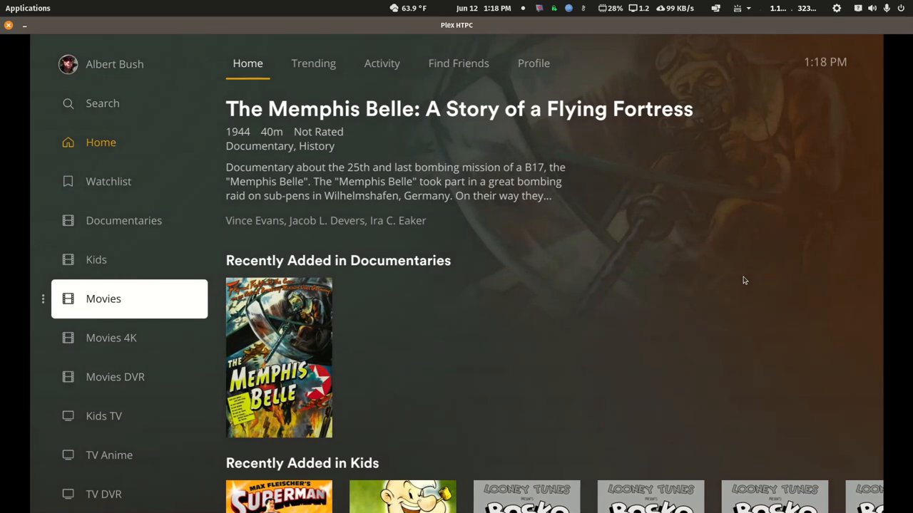
{"action": "key", "text": "Return"}
Open Royal Wedding, the first title in Recently Added in Movies, and start playing it.
{"action": "key", "text": "Down"}
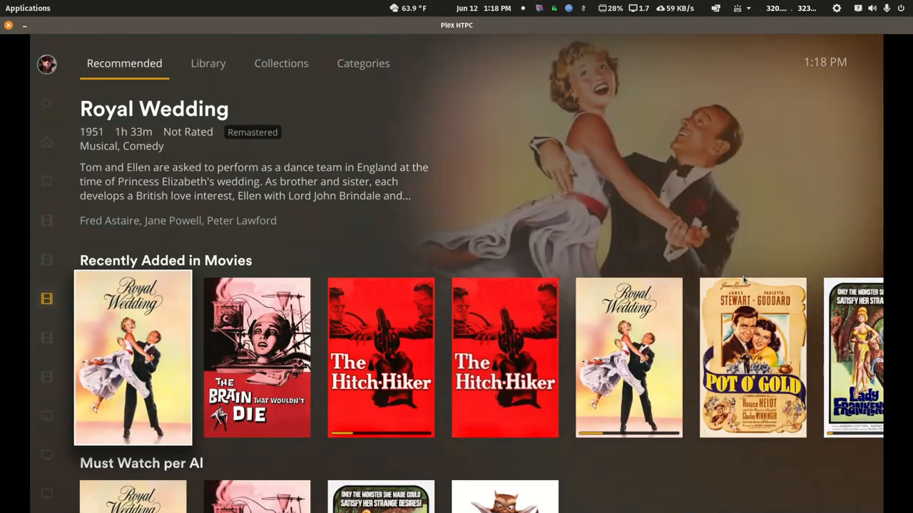
{"action": "key", "text": "Return"}
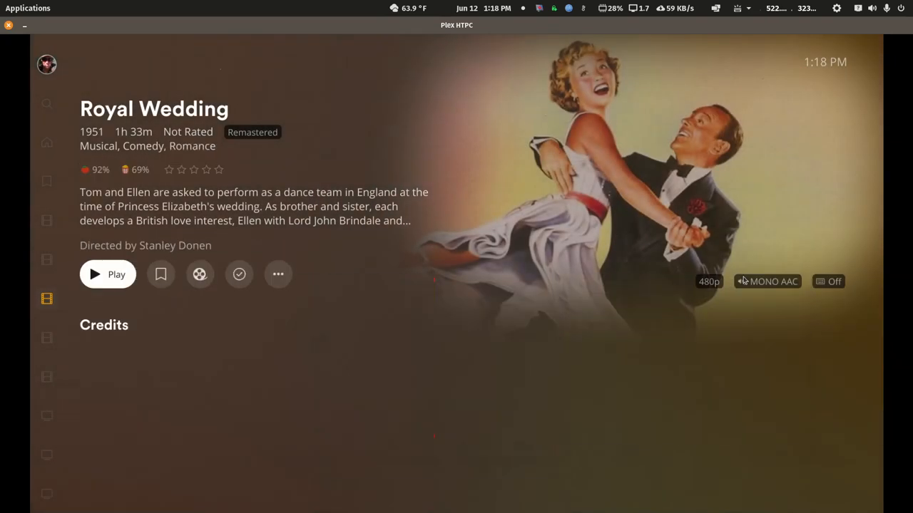
{"action": "key", "text": "Return"}
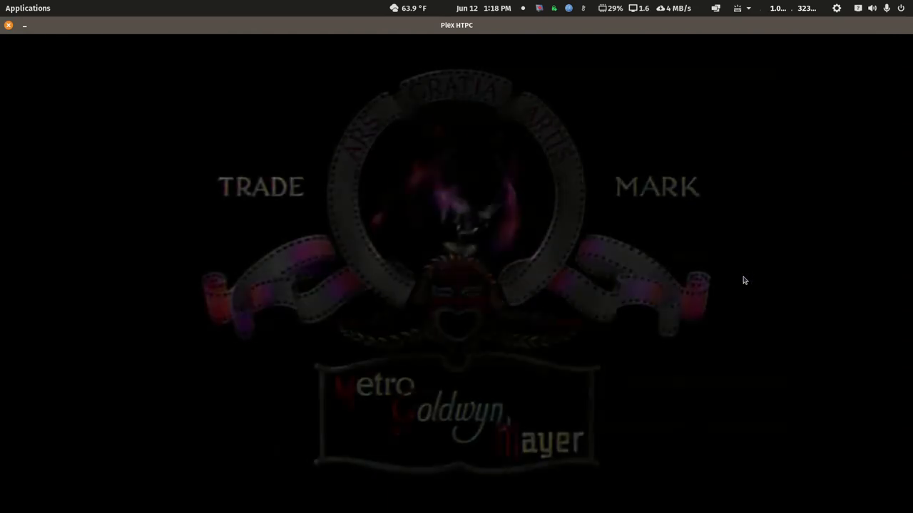
Skip forward in Royal Wedding to about 7:04 and pause playback.
{"action": "key", "text": "Right"}
{"action": "key", "text": "Right"}
{"action": "key", "text": "Right"}
{"action": "key", "text": "Right"}
{"action": "key", "text": "Right"}
{"action": "key", "text": "Right"}
{"action": "key", "text": "Right"}
{"action": "key", "text": "Right"}
{"action": "key", "text": "Right"}
{"action": "key", "text": "Right"}
{"action": "key", "text": "Right"}
{"action": "key", "text": "Right"}
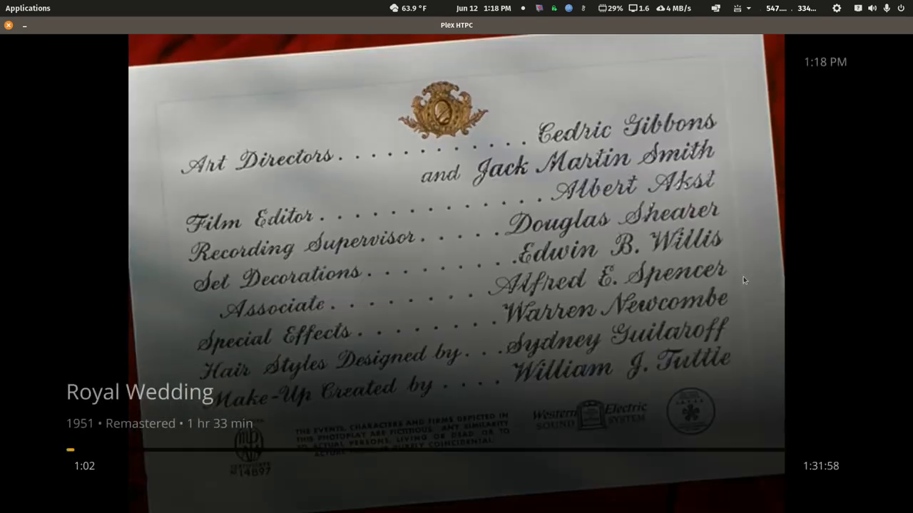
{"action": "key", "text": "Right"}
{"action": "key", "text": "Right"}
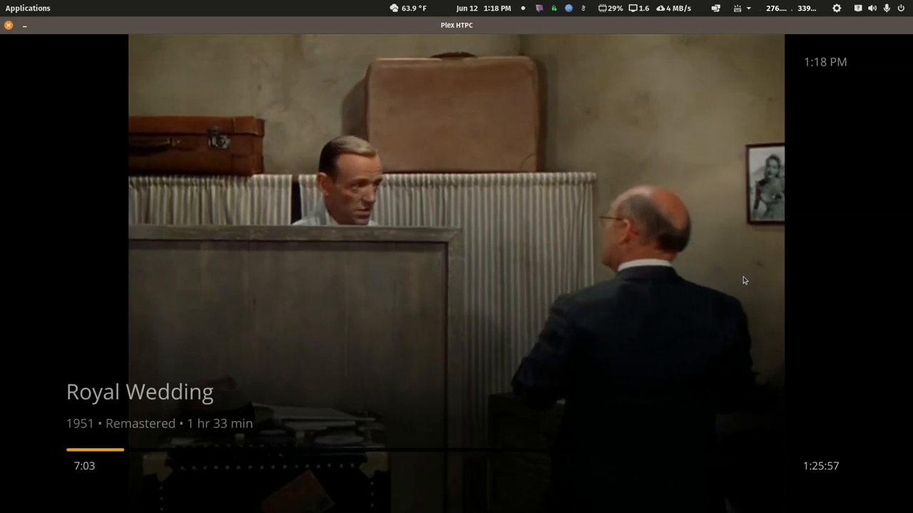
{"action": "key", "text": "space"}
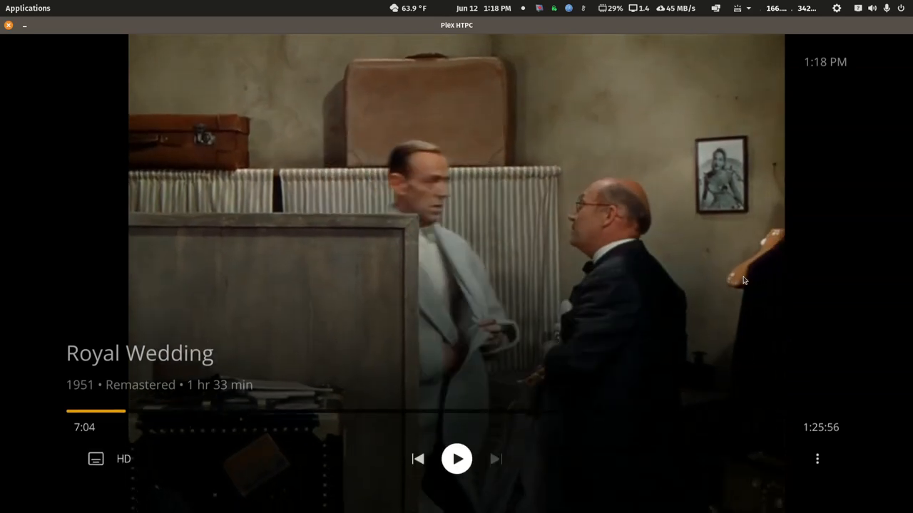
View the playback quality options for the paused movie and close them without changing the quality.
{"action": "key", "text": "Left"}
{"action": "key", "text": "Left"}
{"action": "key", "text": "Left"}
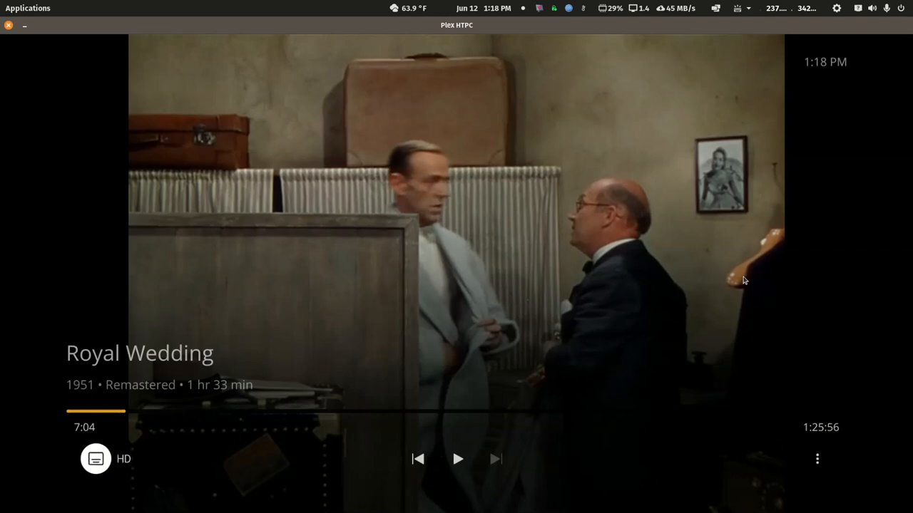
{"action": "key", "text": "Right"}
{"action": "key", "text": "Return"}
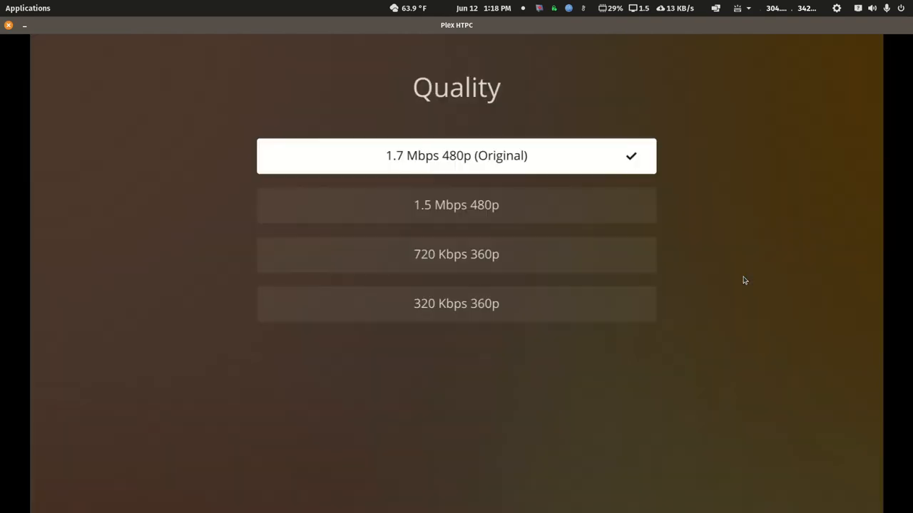
{"action": "key", "text": "Escape"}
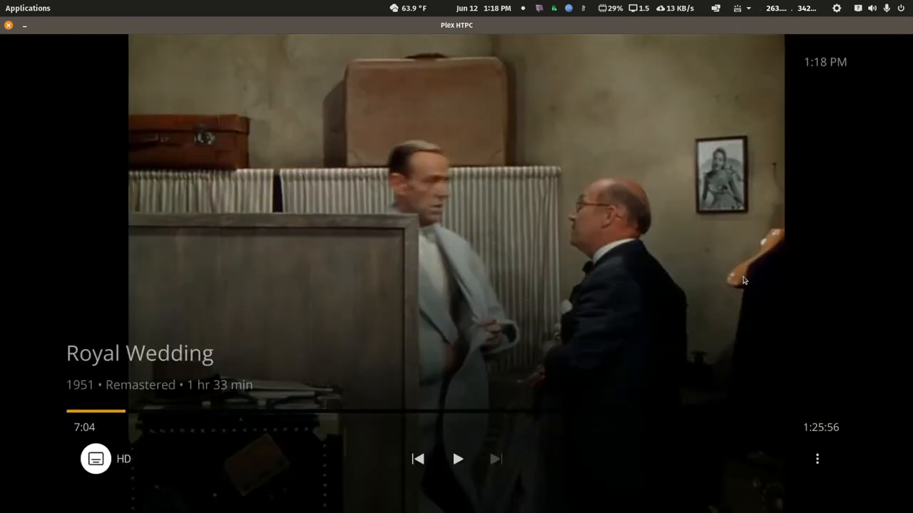
Open the movie's subtitle language options and search for more subtitles.
{"action": "key", "text": "Return"}
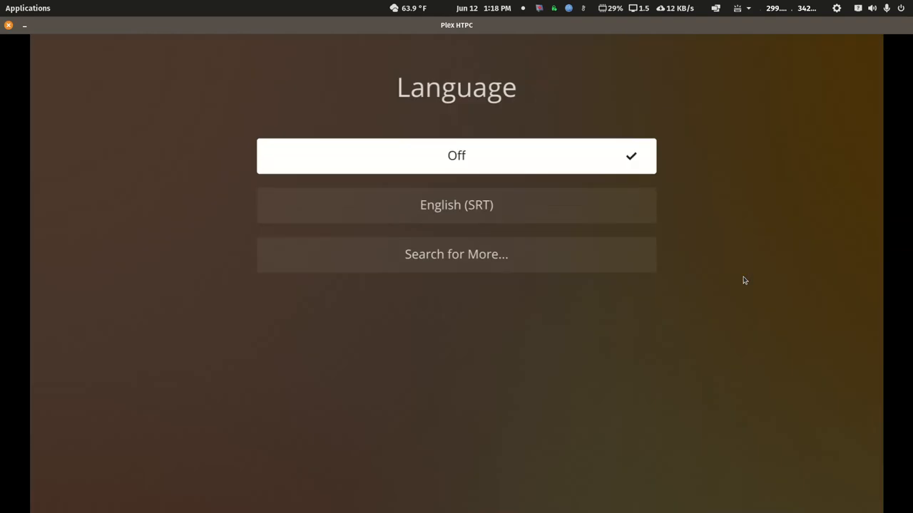
{"action": "key", "text": "Down"}
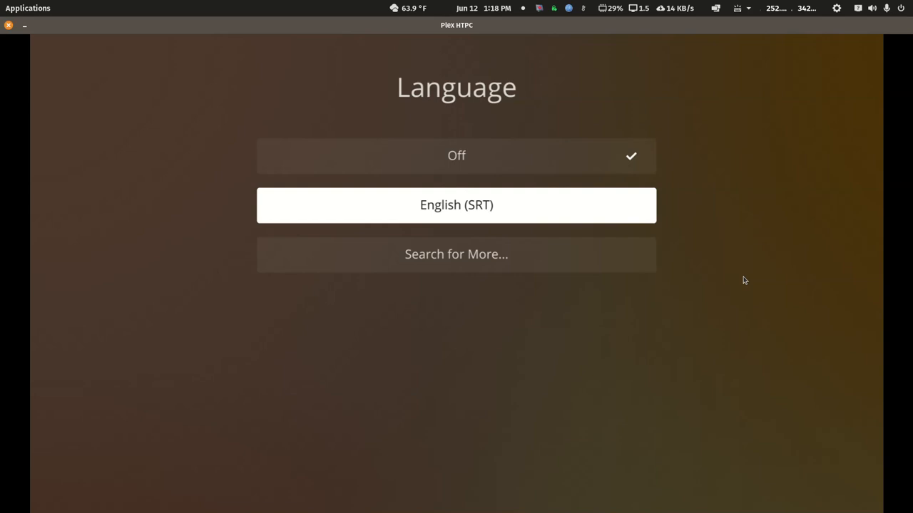
{"action": "key", "text": "Down"}
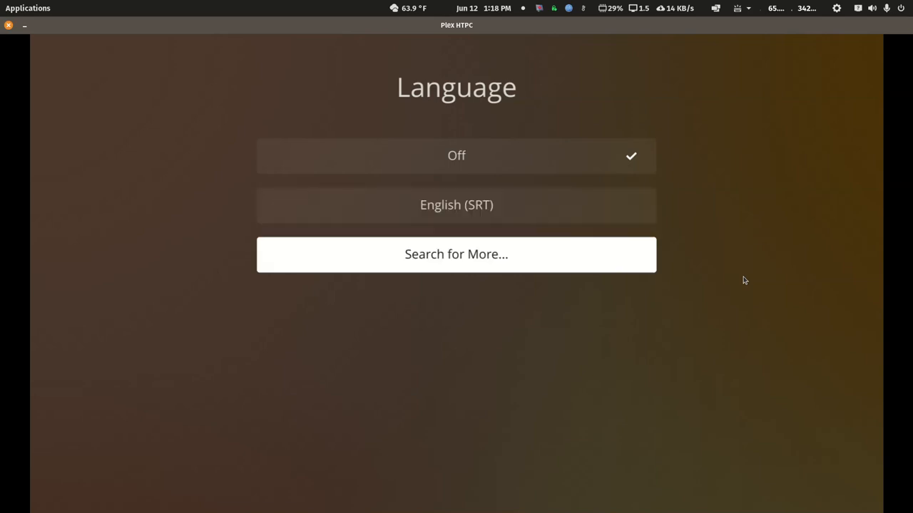
{"action": "key", "text": "Return"}
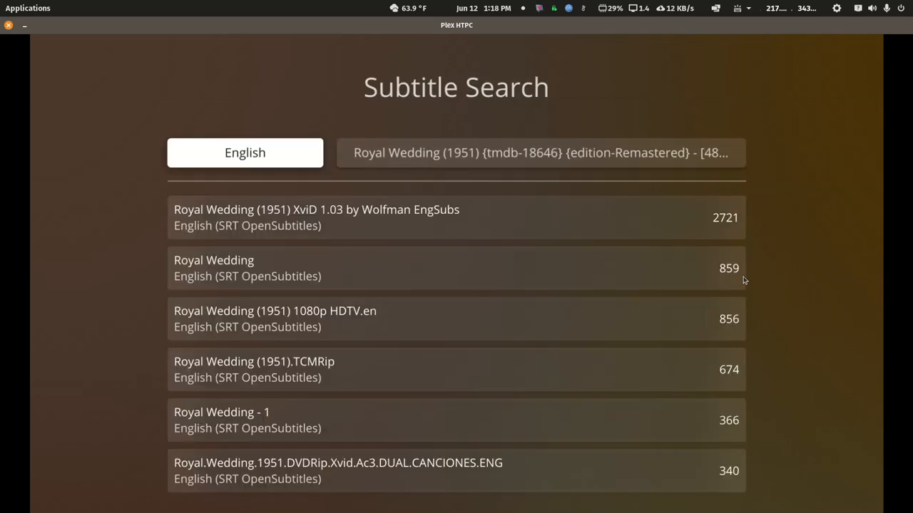
Examine the English subtitle search results for Royal Wedding down to the 720p WEB-DL entry, and return to the language selector.
{"action": "key", "text": "Down"}
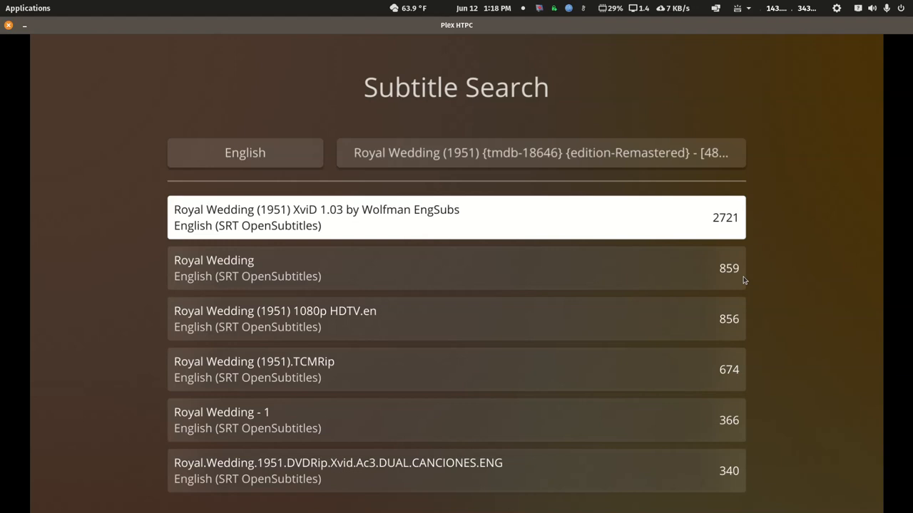
{"action": "key", "text": "Down"}
{"action": "key", "text": "Up"}
{"action": "key", "text": "Down"}
{"action": "key", "text": "Down"}
{"action": "key", "text": "Down"}
{"action": "key", "text": "Down"}
{"action": "key", "text": "Down"}
{"action": "key", "text": "Down"}
{"action": "key", "text": "Down"}
{"action": "key", "text": "Down"}
{"action": "key", "text": "Down"}
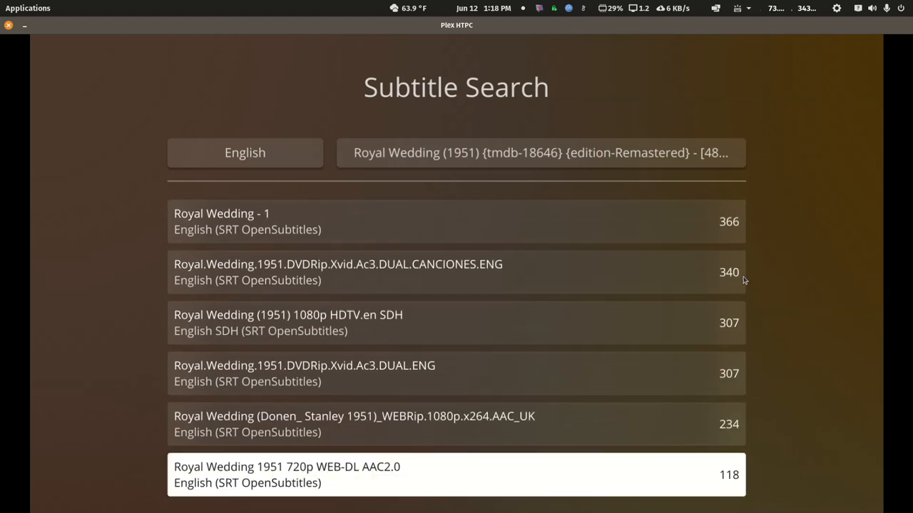
{"action": "key", "text": "Up"}
{"action": "key", "text": "Up"}
{"action": "key", "text": "Up"}
{"action": "key", "text": "Up"}
{"action": "key", "text": "Up"}
{"action": "key", "text": "Up"}
{"action": "key", "text": "Up"}
{"action": "key", "text": "Up"}
{"action": "key", "text": "Up"}
{"action": "key", "text": "Up"}
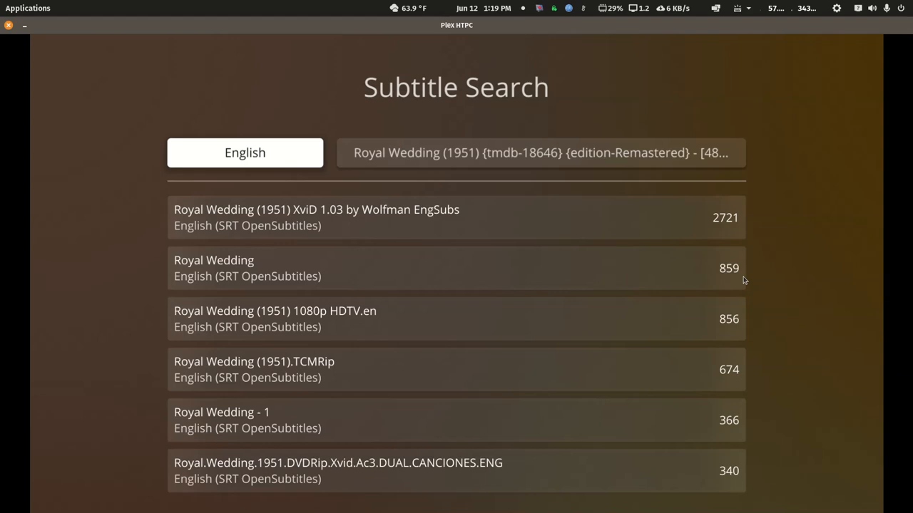
Apply the subtitle "Royal Wedding (1951) XviD 1.03 by Wolfman EngSubs" and pause the movie after some playback.
{"action": "key", "text": "Down"}
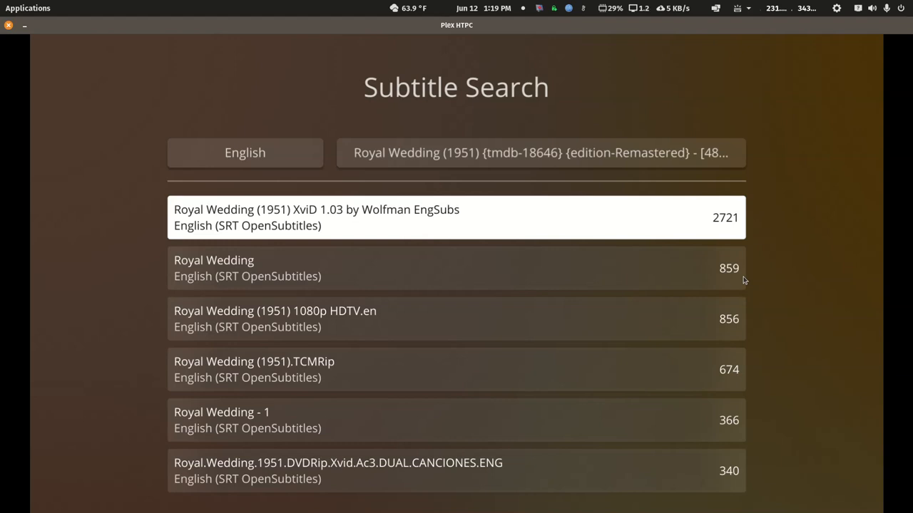
{"action": "key", "text": "Return"}
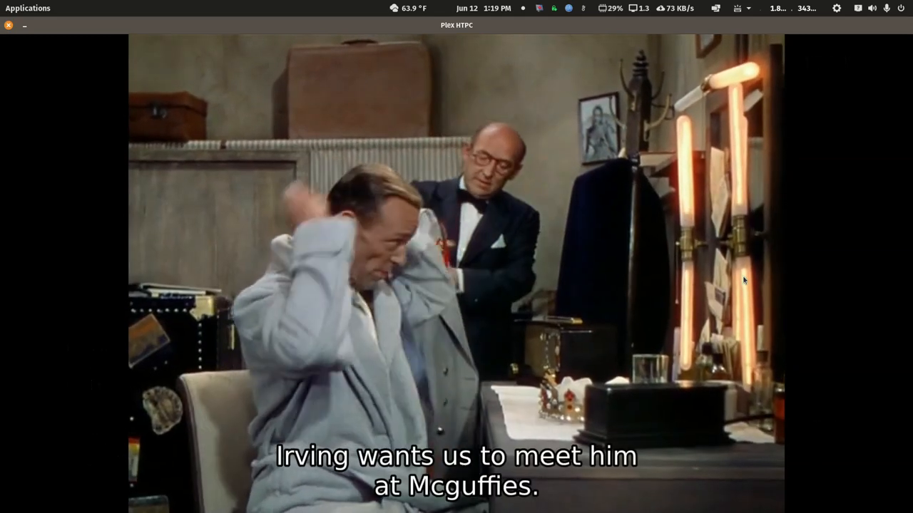
{"action": "key", "text": "space"}
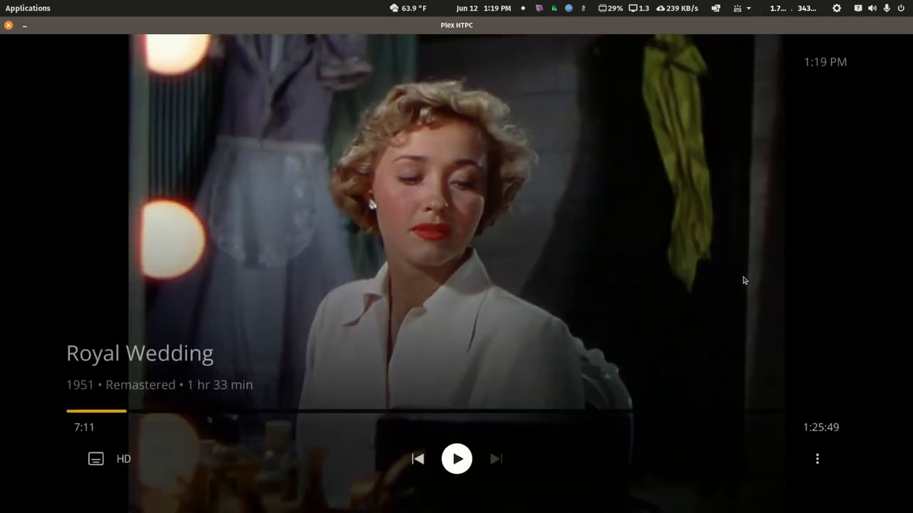
Open the paused movie's subtitle language options and search for more English subtitles.
{"action": "key", "text": "Left"}
{"action": "key", "text": "Left"}
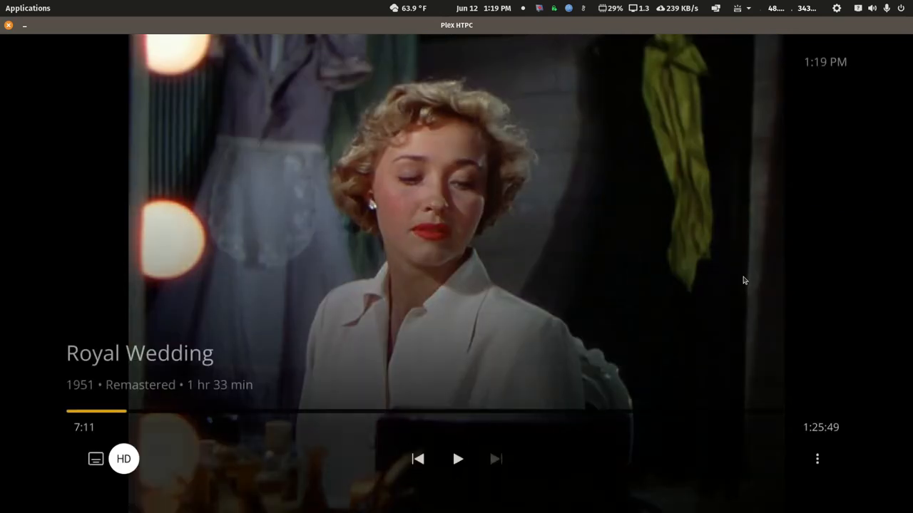
{"action": "key", "text": "Left"}
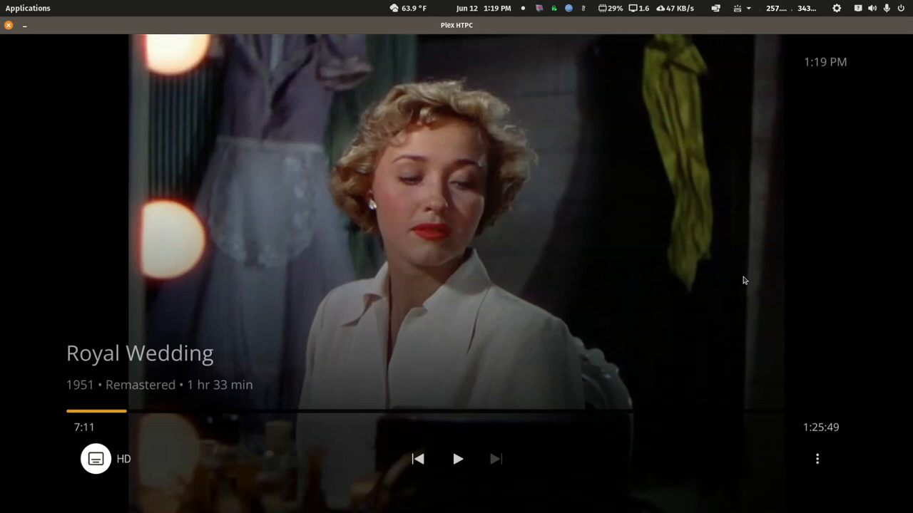
{"action": "key", "text": "Return"}
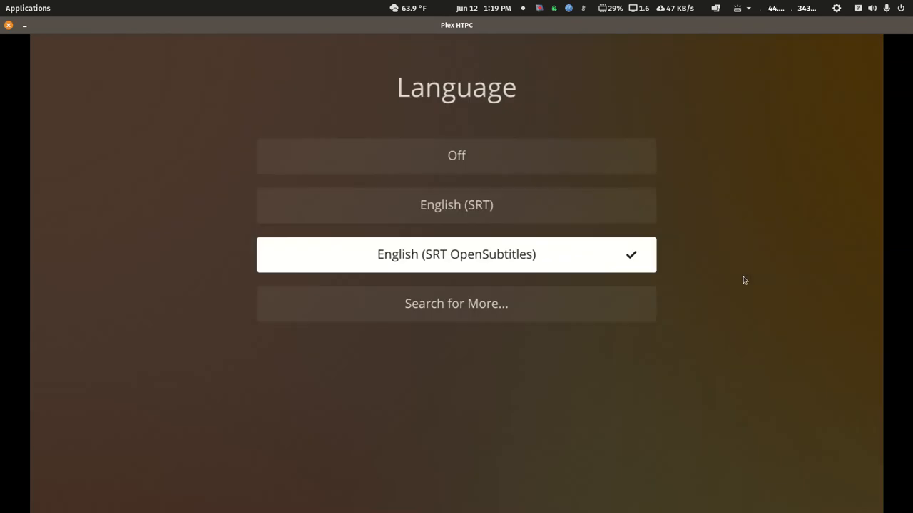
{"action": "key", "text": "Up"}
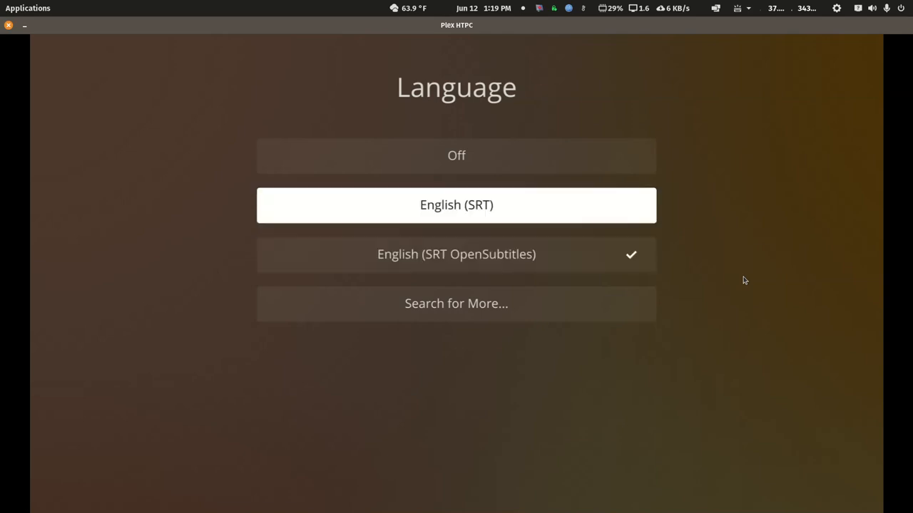
{"action": "key", "text": "Down"}
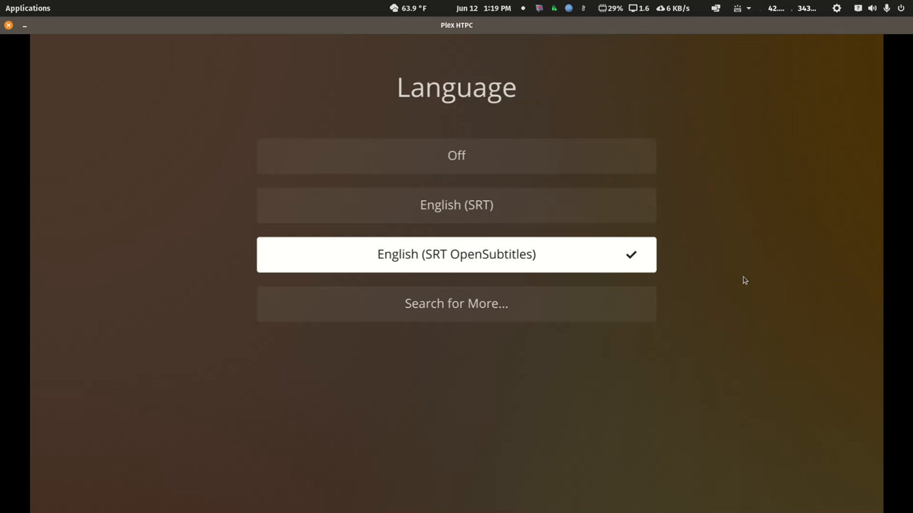
{"action": "key", "text": "Down"}
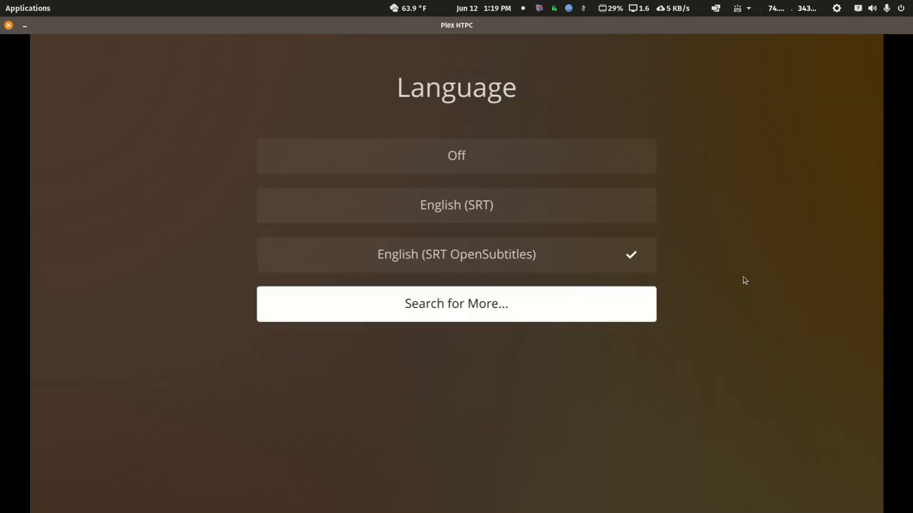
{"action": "key", "text": "Return"}
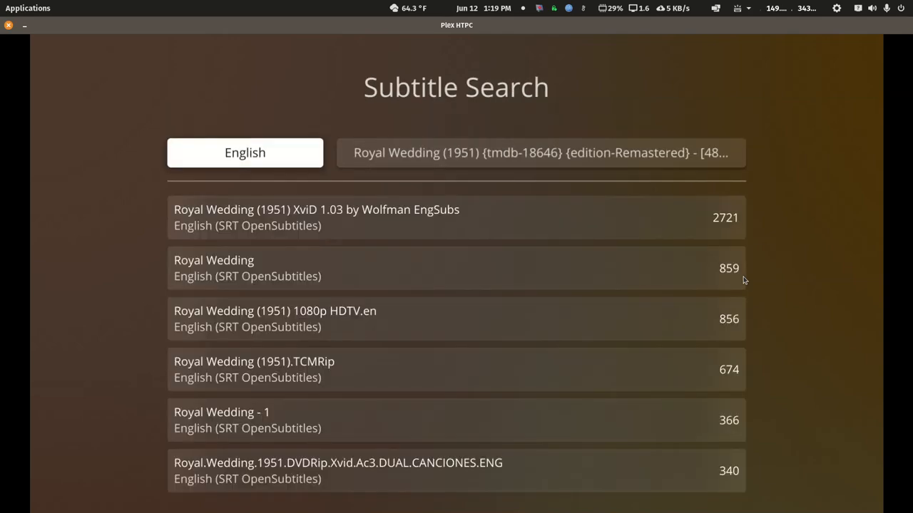
Apply the subtitle "Royal Wedding 1951 720p WEB-DL AAC2.0" and pause the movie after some playback.
{"action": "key", "text": "Down"}
{"action": "key", "text": "Down"}
{"action": "key", "text": "Down"}
{"action": "key", "text": "Down"}
{"action": "key", "text": "Down"}
{"action": "key", "text": "Down"}
{"action": "key", "text": "Down"}
{"action": "key", "text": "Down"}
{"action": "key", "text": "Down"}
{"action": "key", "text": "Down"}
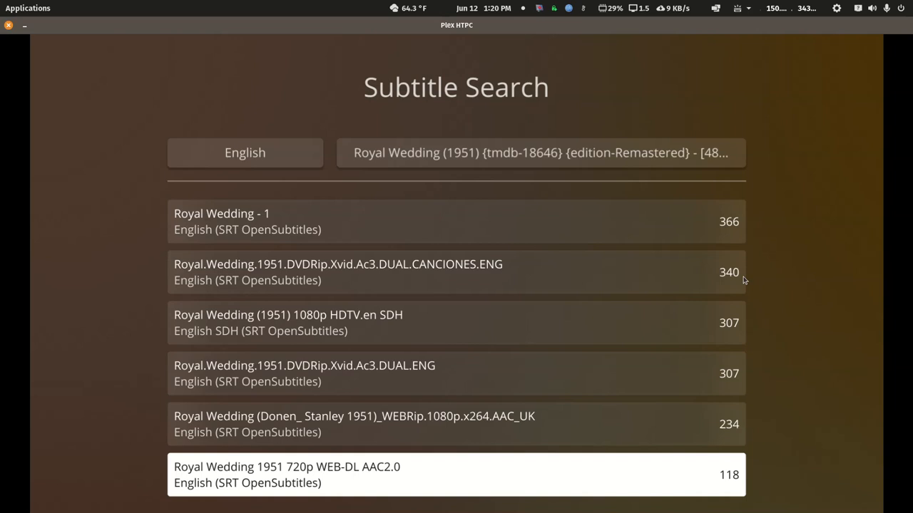
{"action": "key", "text": "Return"}
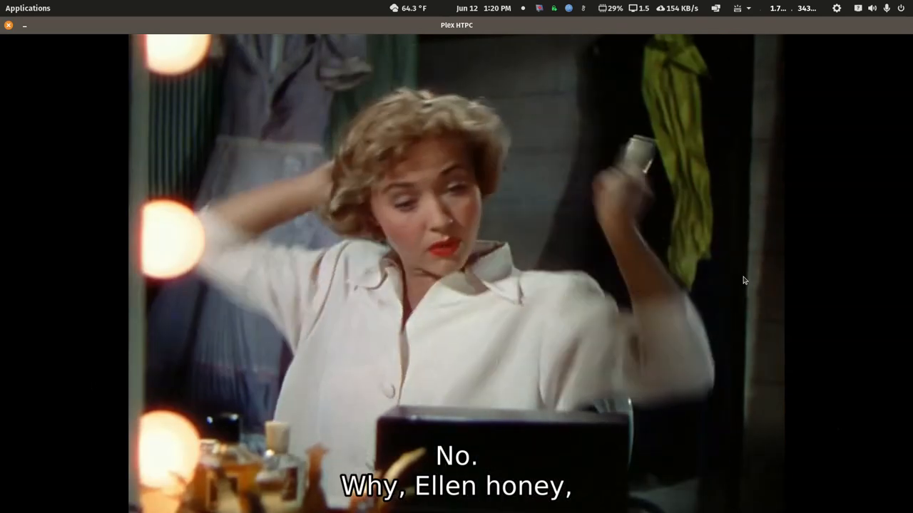
{"action": "key", "text": "space"}
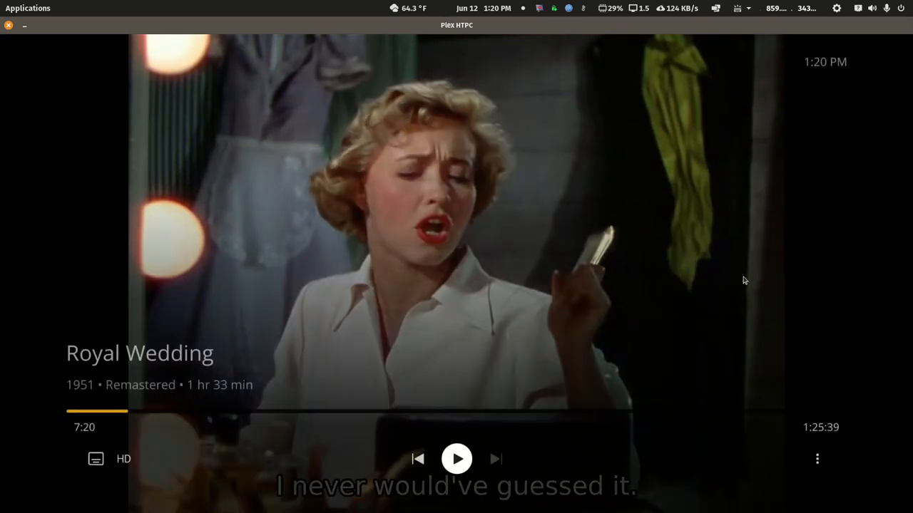
Search for more subtitles, apply the one titled just "Royal Wedding", and pause the movie after some playback.
{"action": "key", "text": "Left"}
{"action": "key", "text": "Left"}
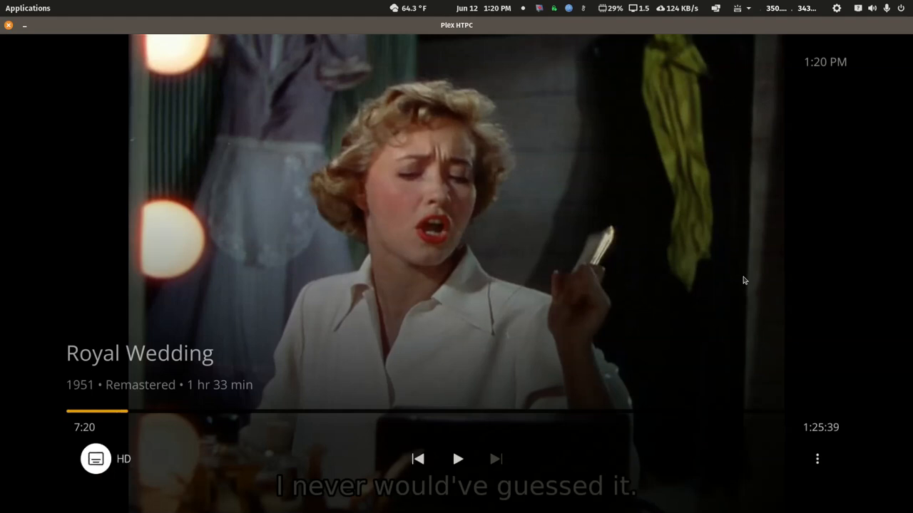
{"action": "key", "text": "Return"}
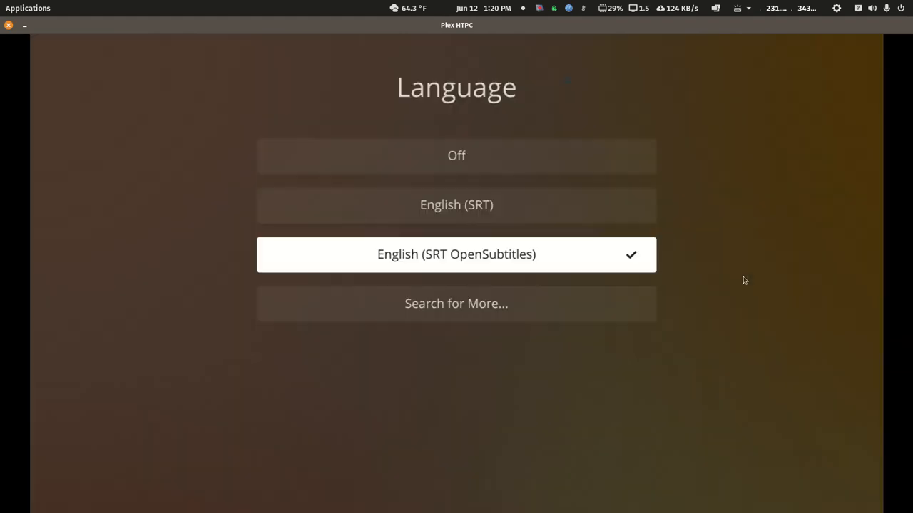
{"action": "key", "text": "Down"}
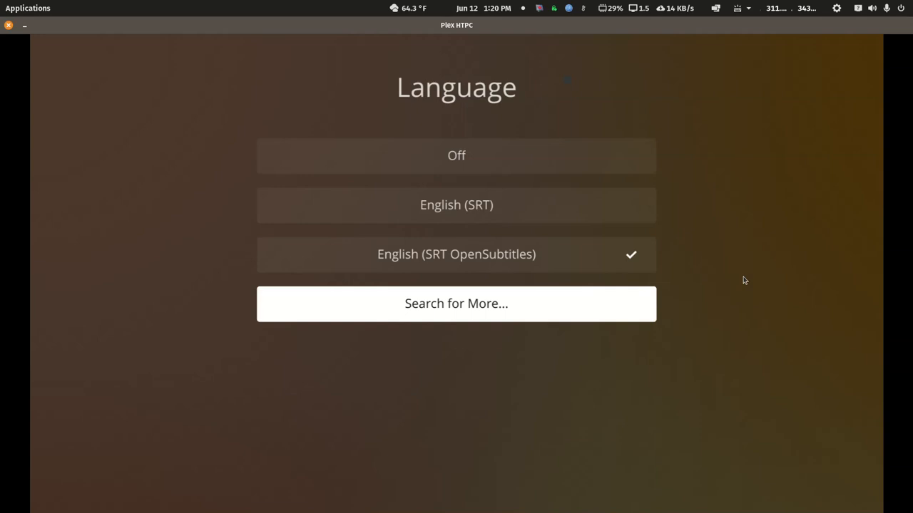
{"action": "key", "text": "Return"}
{"action": "key", "text": "Down"}
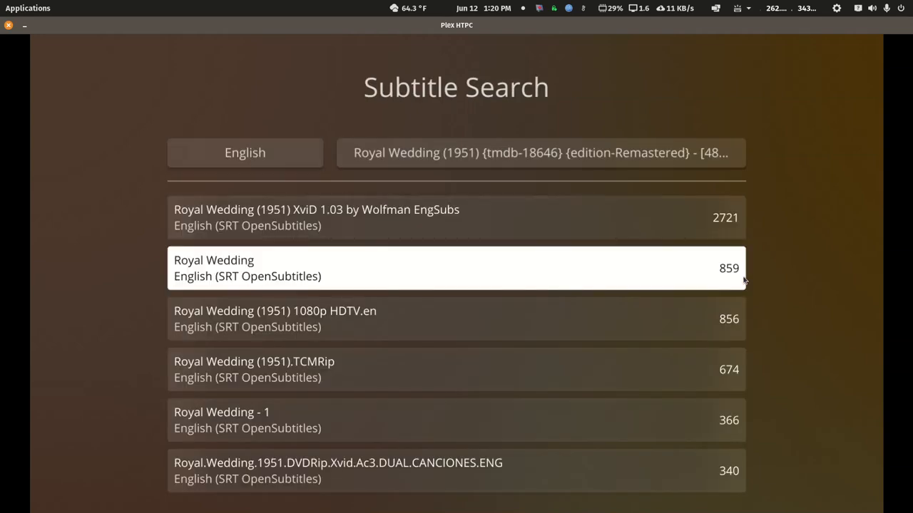
{"action": "key", "text": "Return"}
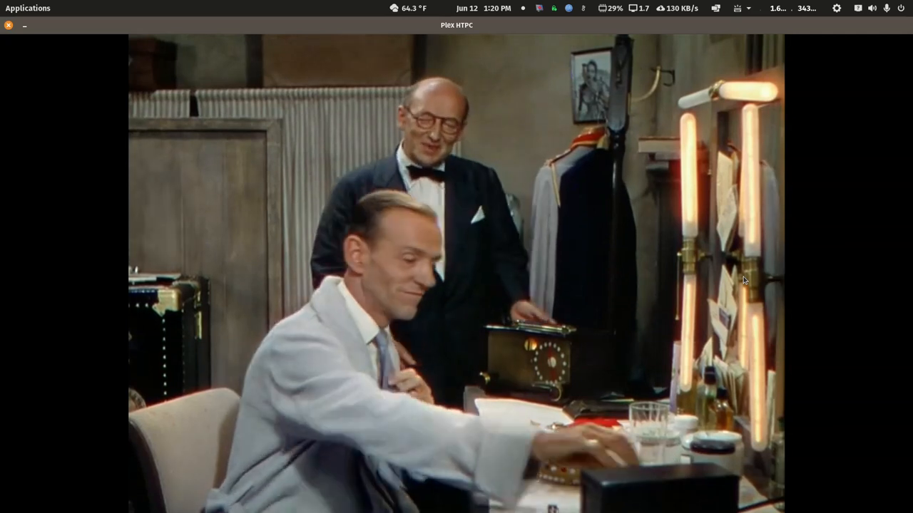
{"action": "key", "text": "space"}
Search for subtitles again, reapply "Royal Wedding (1951) XviD 1.03 by Wolfman EngSubs", and pause the movie after some playback.
{"action": "key", "text": "Left"}
{"action": "key", "text": "Left"}
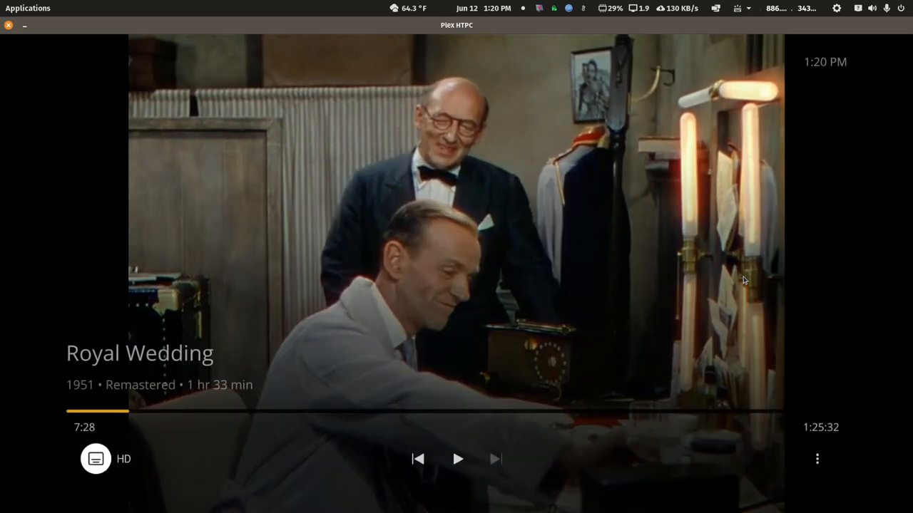
{"action": "key", "text": "Return"}
{"action": "key", "text": "Down"}
{"action": "key", "text": "Return"}
{"action": "key", "text": "Down"}
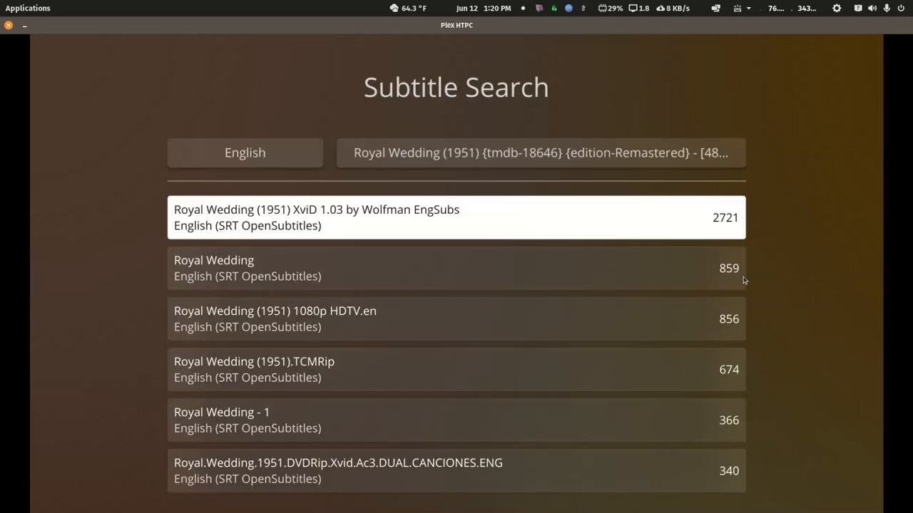
{"action": "key", "text": "Return"}
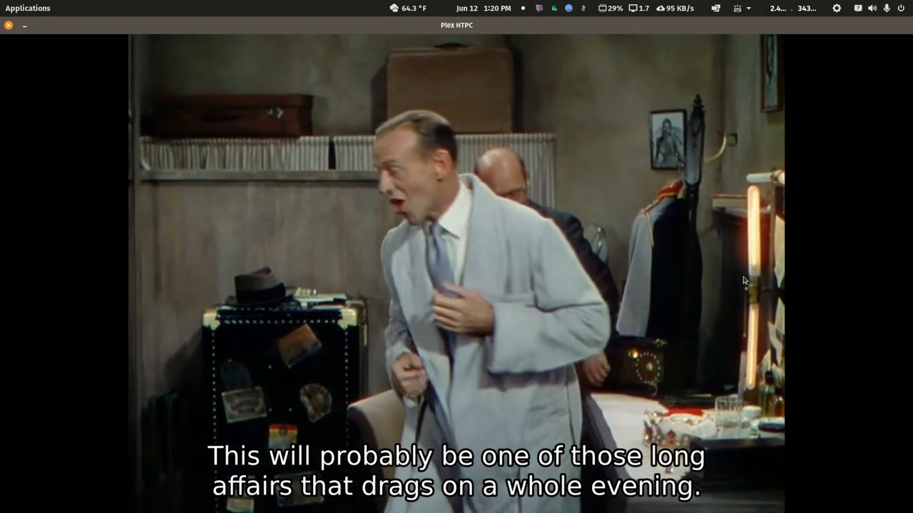
{"action": "key", "text": "space"}
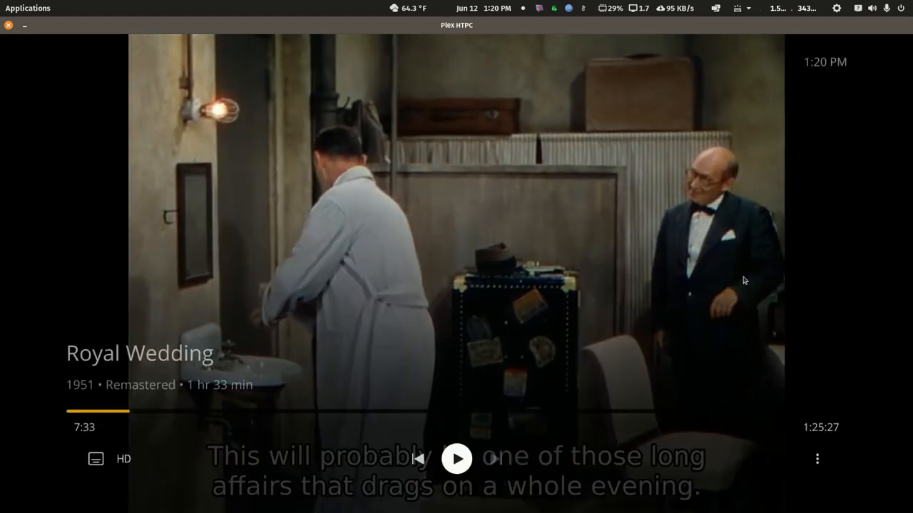
Switch the movie's subtitles to the English (SRT) track and pause after a few seconds of playback.
{"action": "key", "text": "Left"}
{"action": "key", "text": "Left"}
{"action": "key", "text": "Left"}
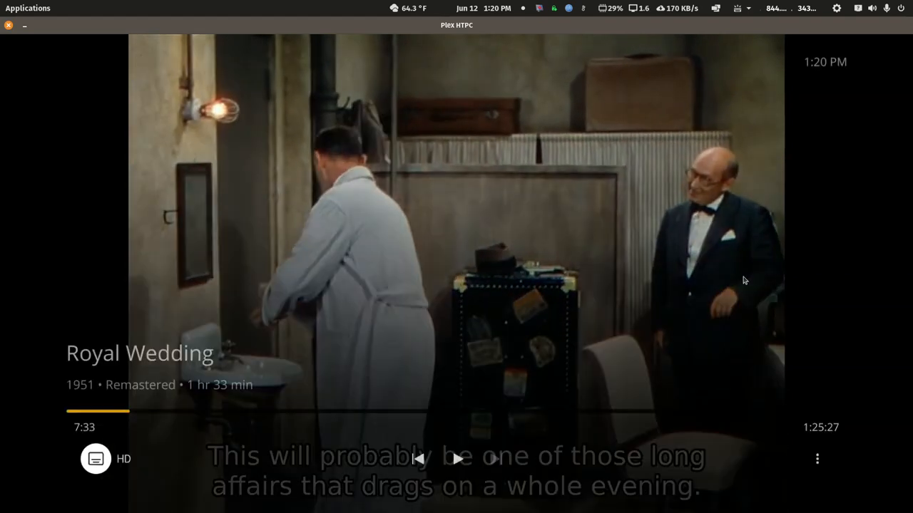
{"action": "key", "text": "Return"}
{"action": "key", "text": "Up"}
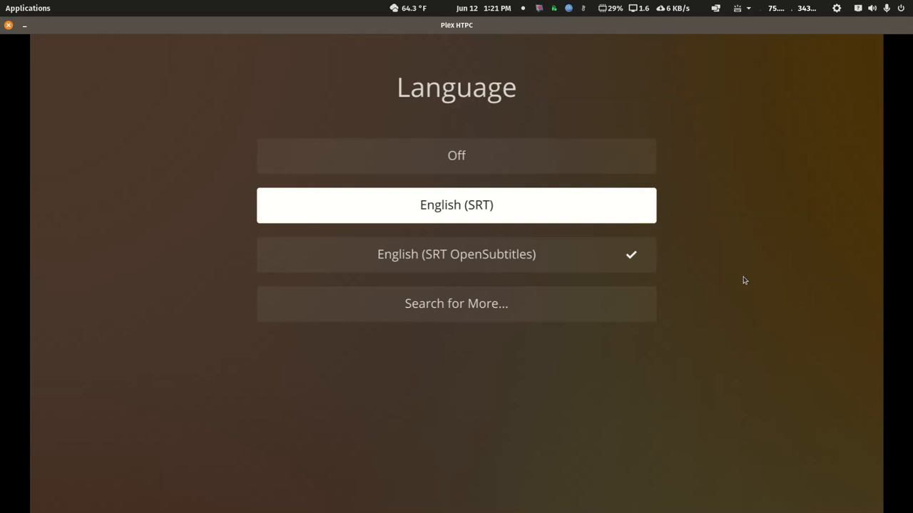
{"action": "key", "text": "space"}
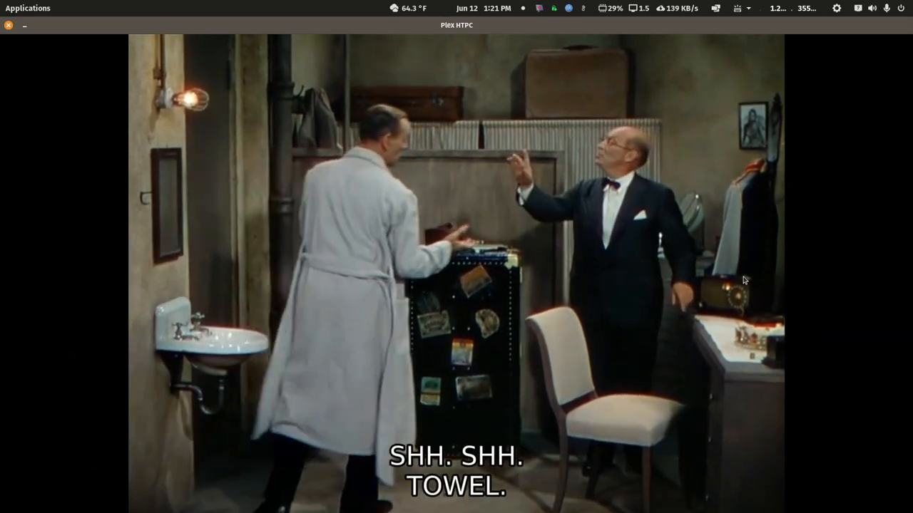
{"action": "key", "text": "space"}
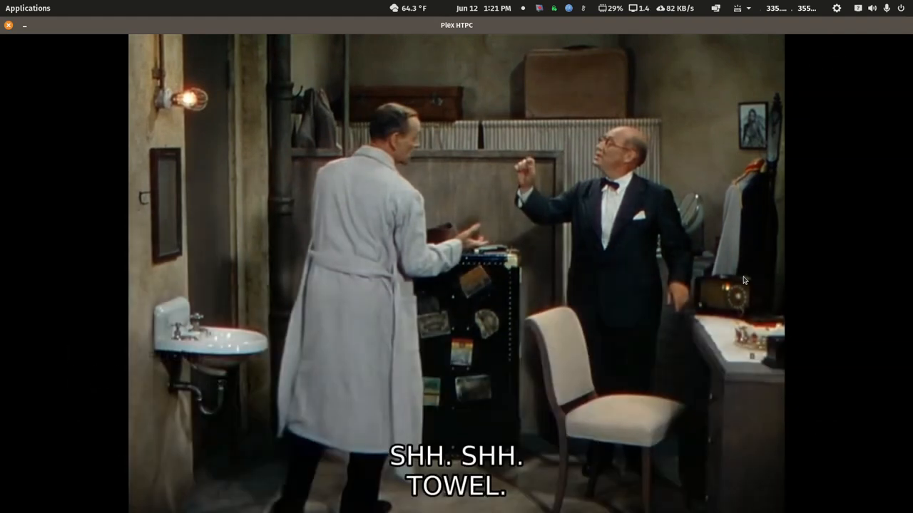
Set the subtitle language of Royal Wedding to Off and exit playback to the recommended movies.
{"action": "key", "text": "Down"}
{"action": "key", "text": "Left"}
{"action": "key", "text": "Left"}
{"action": "key", "text": "Left"}
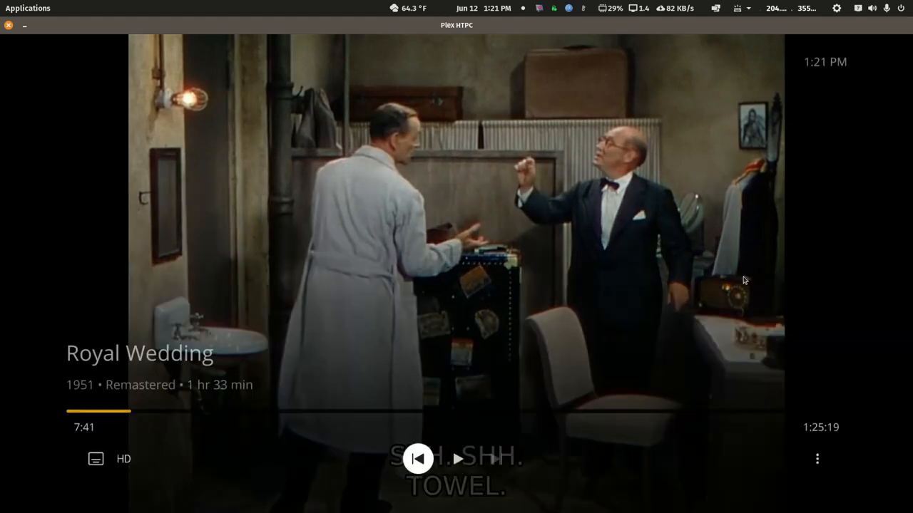
{"action": "key", "text": "Return"}
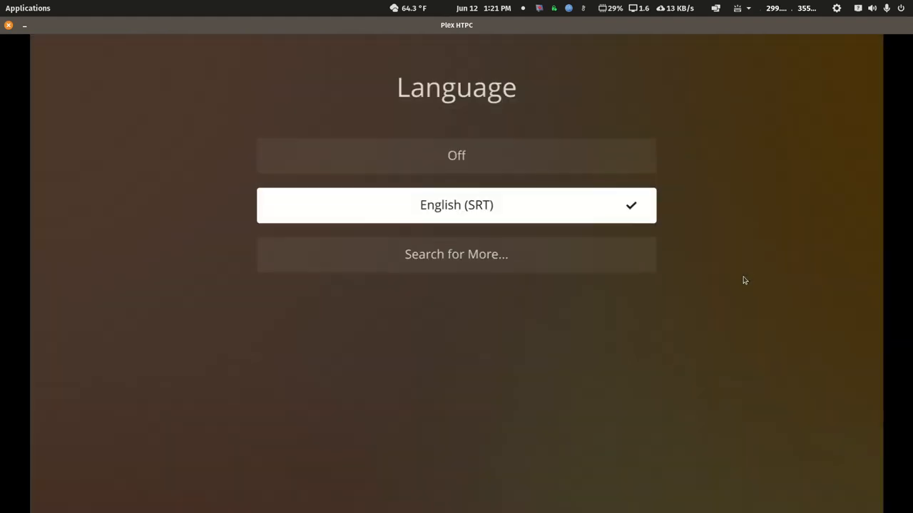
{"action": "key", "text": "Up"}
{"action": "key", "text": "Return"}
{"action": "key", "text": "Escape"}
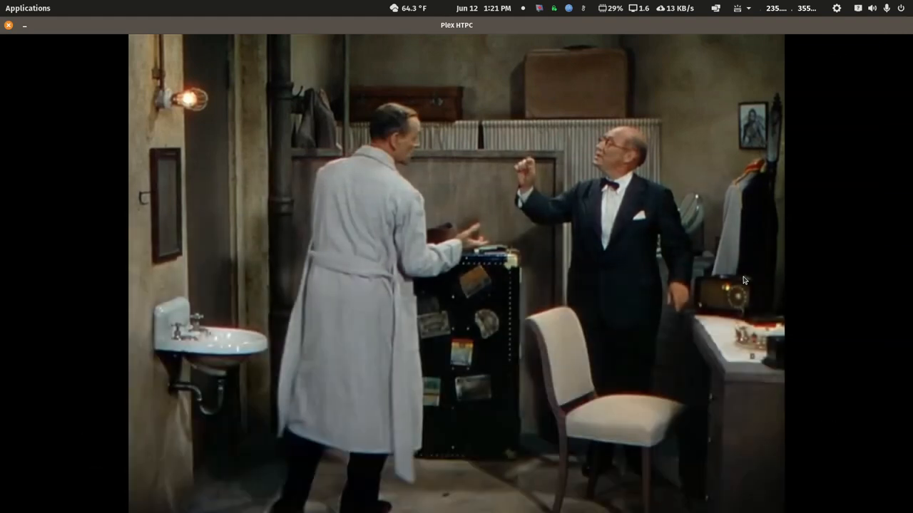
{"action": "key", "text": "Escape"}
{"action": "key", "text": "Escape"}
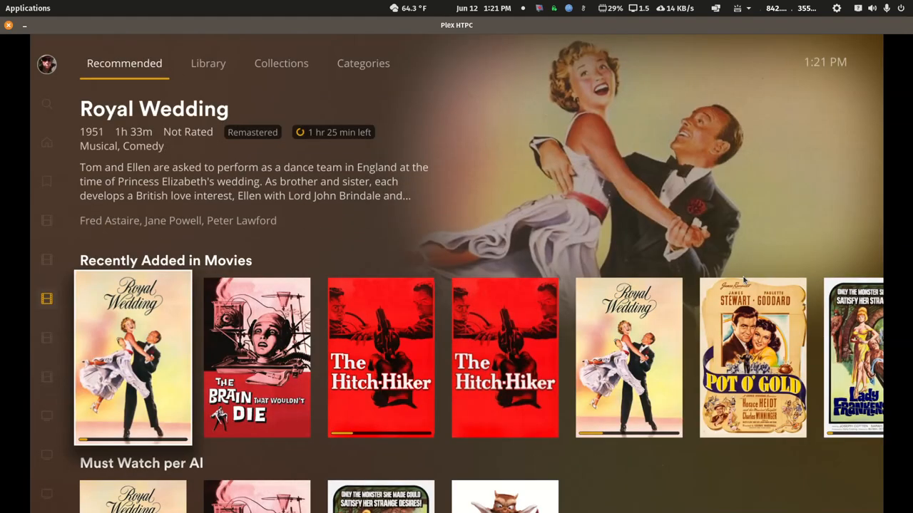
Open Lady Frankenstein from Recently Added in Movies, resume its playback, and pause it after a few seconds.
{"action": "key", "text": "Right"}
{"action": "key", "text": "Right"}
{"action": "key", "text": "Right"}
{"action": "key", "text": "Right"}
{"action": "key", "text": "Right"}
{"action": "key", "text": "Right"}
{"action": "key", "text": "Right"}
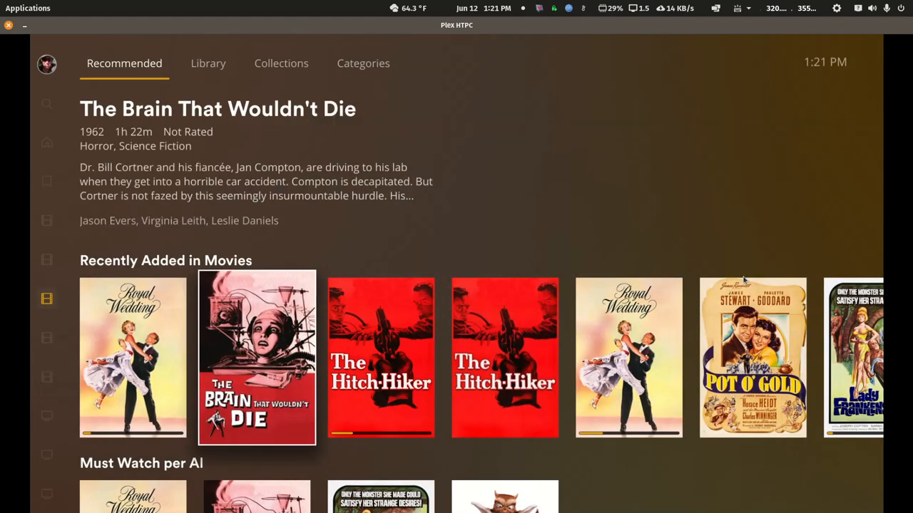
{"action": "key", "text": "Left"}
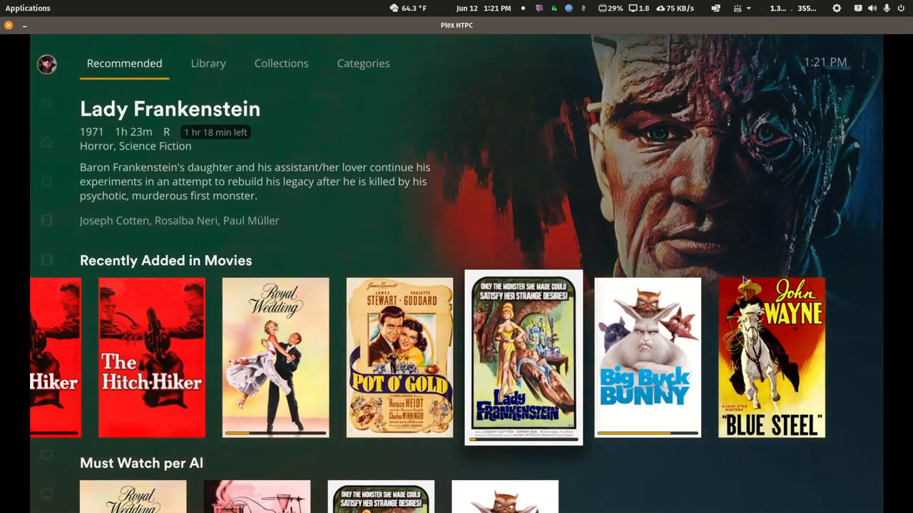
{"action": "key", "text": "Return"}
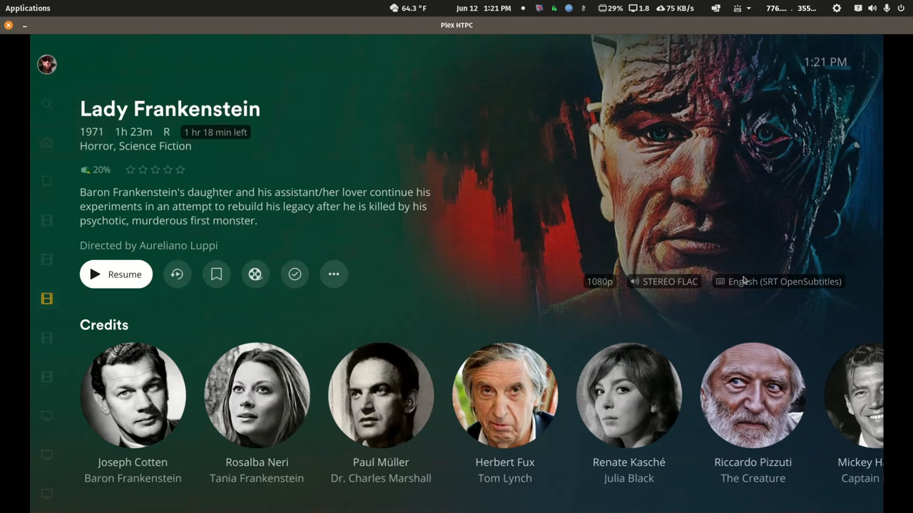
{"action": "key", "text": "Return"}
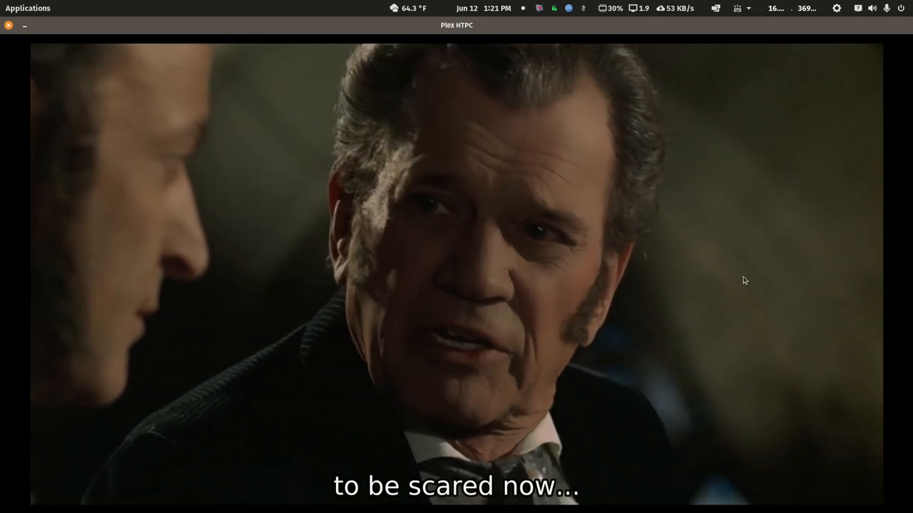
{"action": "key", "text": "space"}
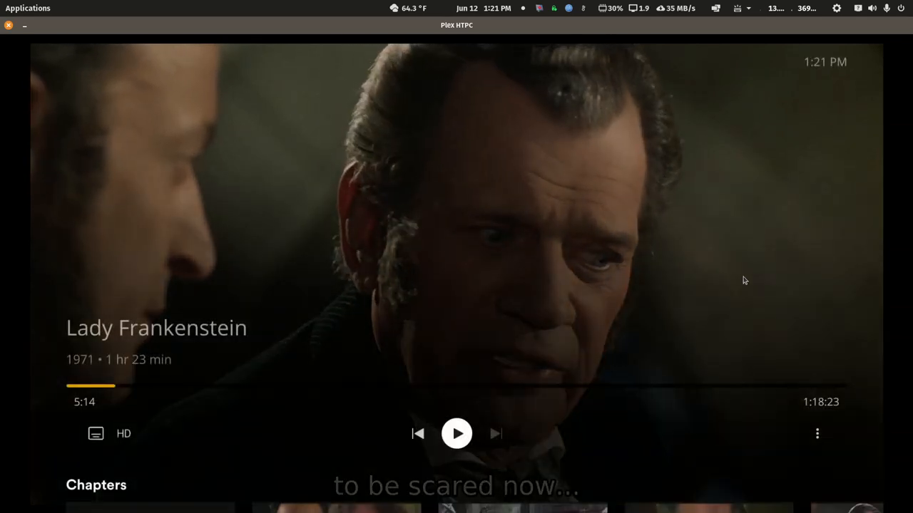
Search for more subtitles for Lady Frankenstein and choose the English result "Lady Frankenstein (La figlia di Frankenstein) 1971".
{"action": "key", "text": "Left"}
{"action": "key", "text": "Left"}
{"action": "key", "text": "Left"}
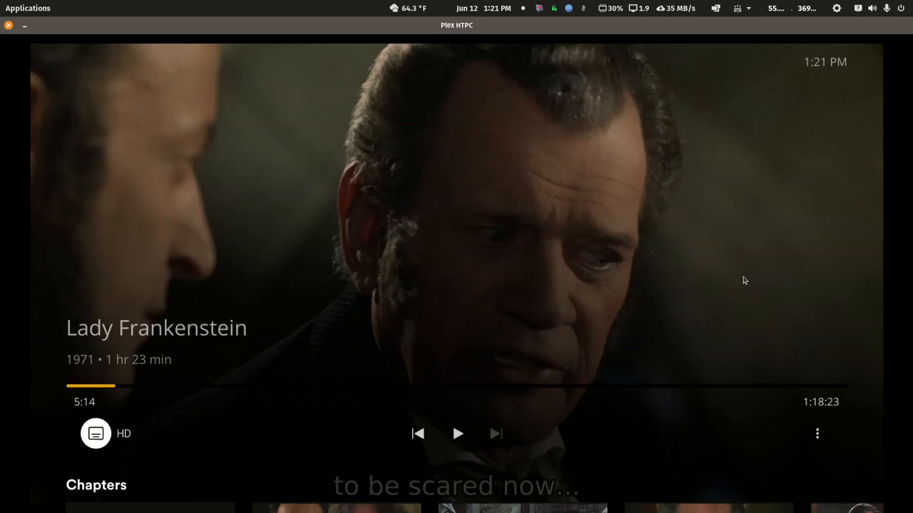
{"action": "key", "text": "Return"}
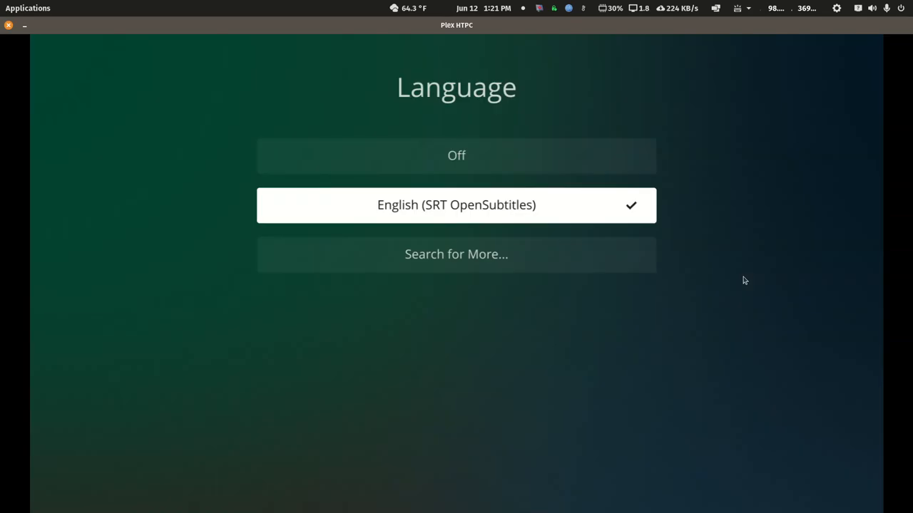
{"action": "key", "text": "Down"}
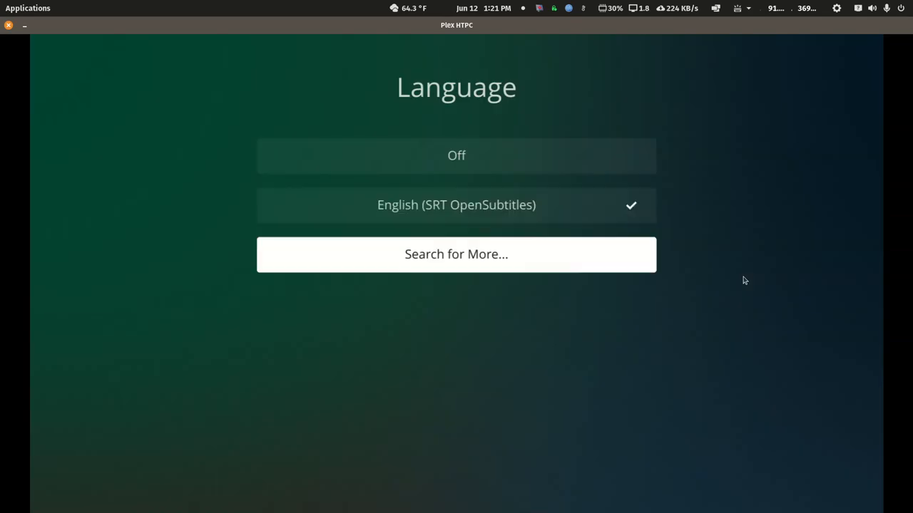
{"action": "key", "text": "Return"}
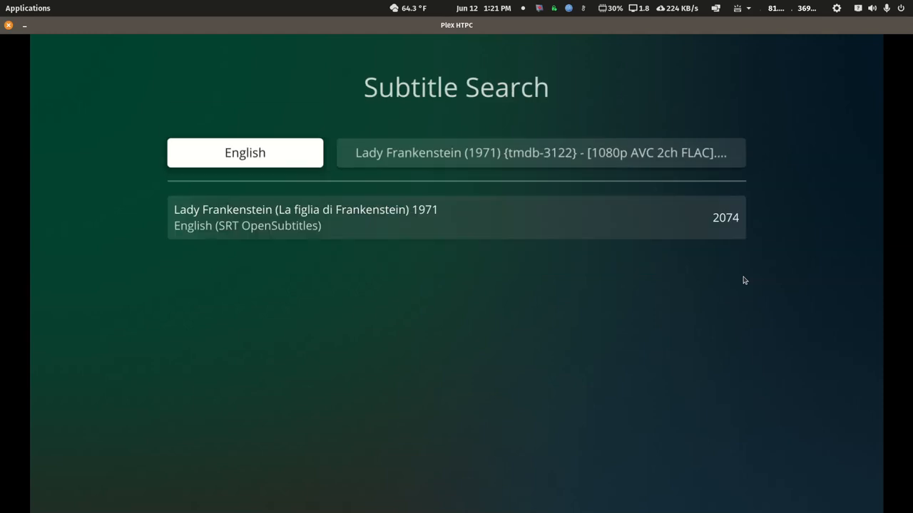
{"action": "key", "text": "Down"}
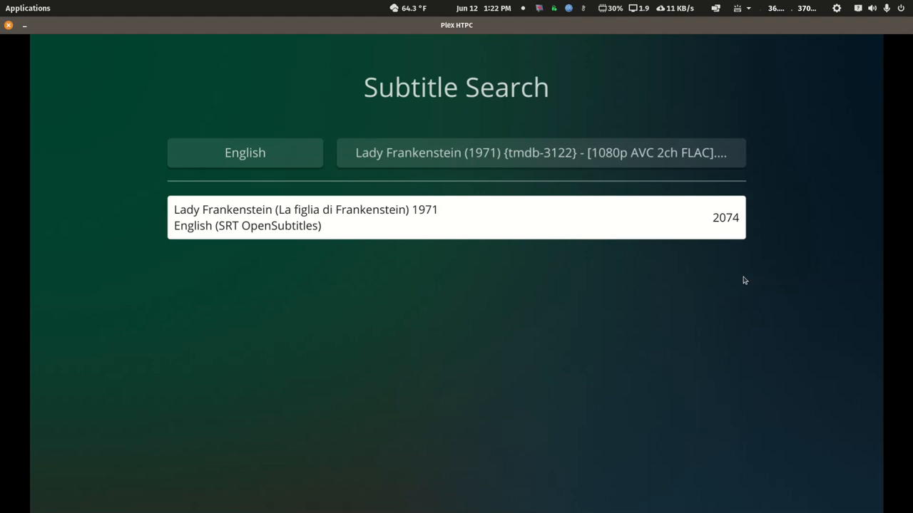
{"action": "key", "text": "Return"}
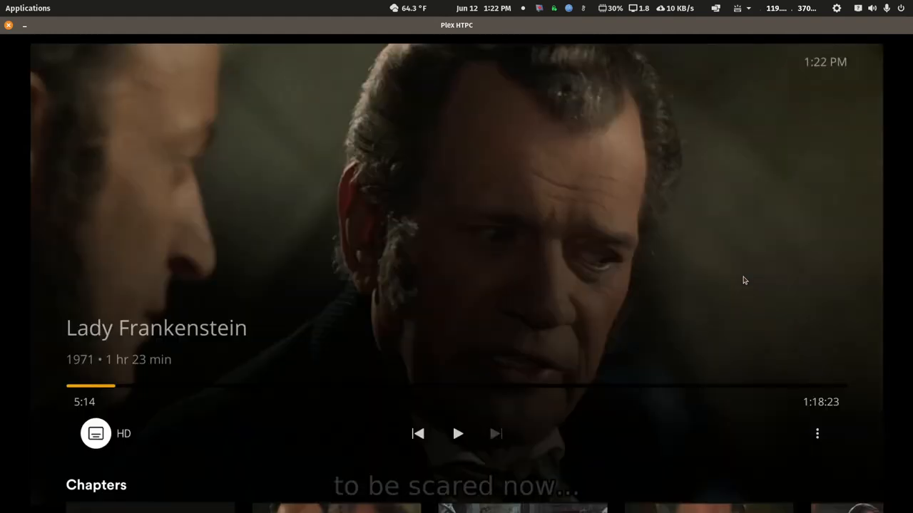
Open the playback settings of Lady Frankenstein and go to the Subtitles category.
{"action": "key", "text": "Right"}
{"action": "key", "text": "Right"}
{"action": "key", "text": "Right"}
{"action": "key", "text": "Right"}
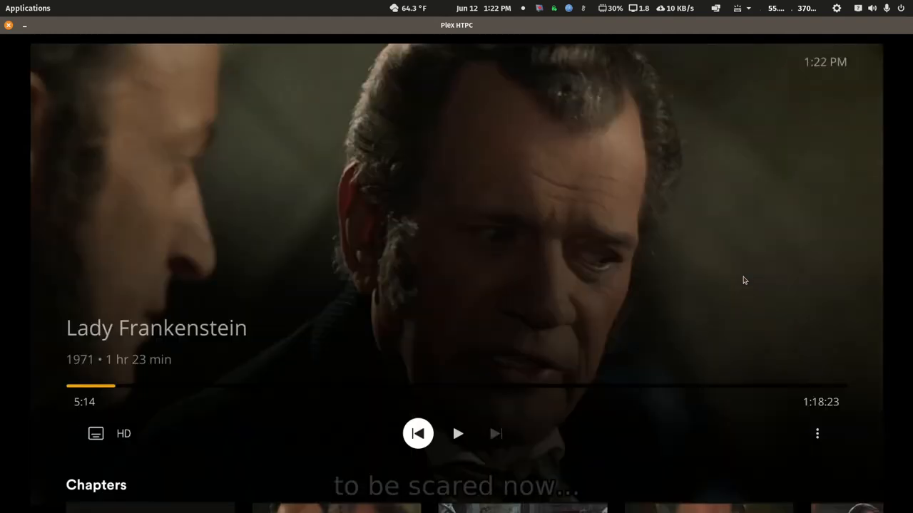
{"action": "key", "text": "Return"}
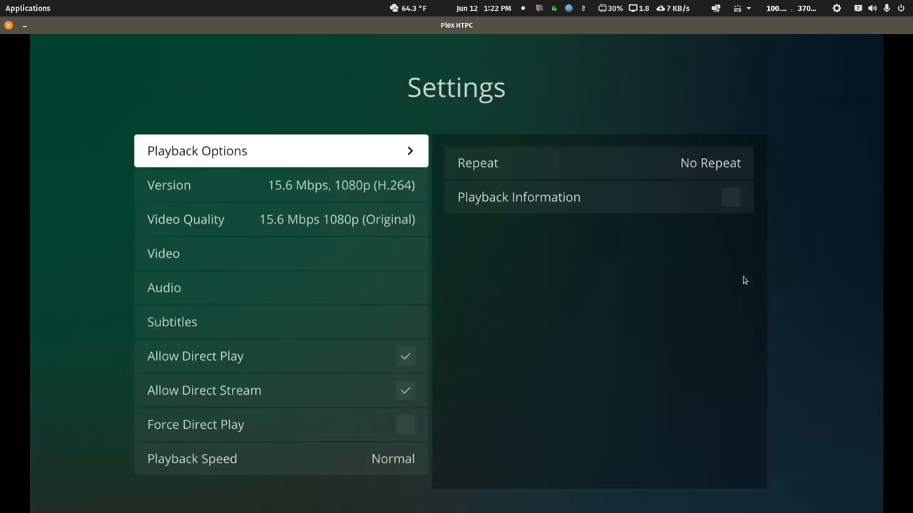
{"action": "key", "text": "Down"}
{"action": "key", "text": "Down"}
{"action": "key", "text": "Down"}
{"action": "key", "text": "Down"}
{"action": "key", "text": "Down"}
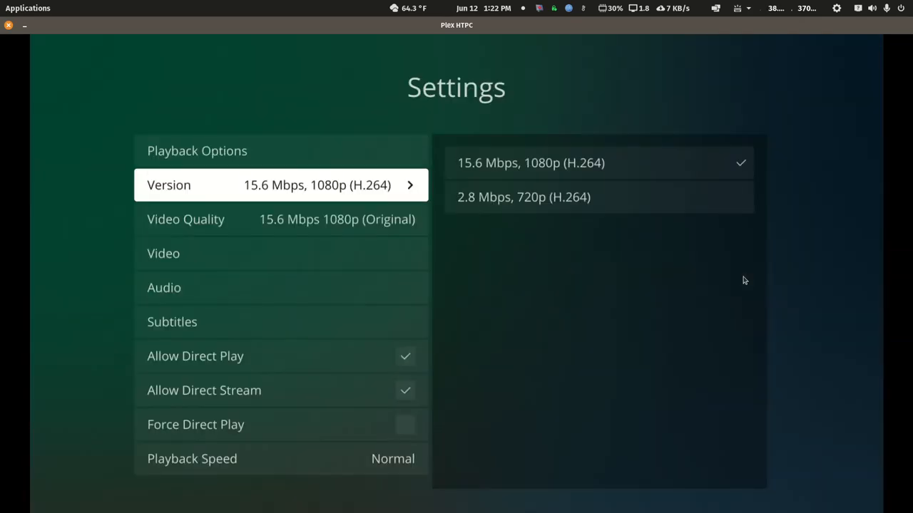
Look through the subtitle options and open the Subtitle Offset adjustment over the movie.
{"action": "key", "text": "Right"}
{"action": "key", "text": "Down"}
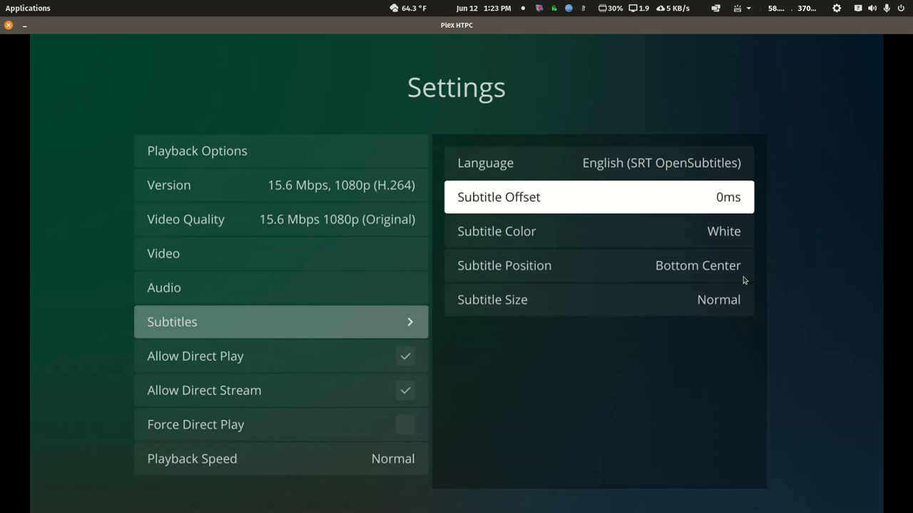
{"action": "key", "text": "Down"}
{"action": "key", "text": "Up"}
{"action": "key", "text": "Return"}
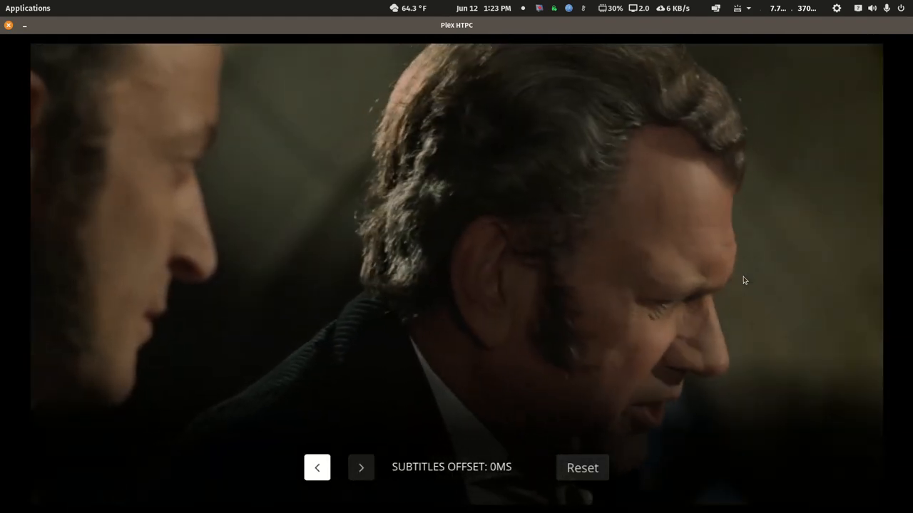
Leave the offset adjustment and the movie, back out of the Movies library, and exit Plex HTPC.
{"action": "key", "text": "Escape"}
{"action": "key", "text": "Escape"}
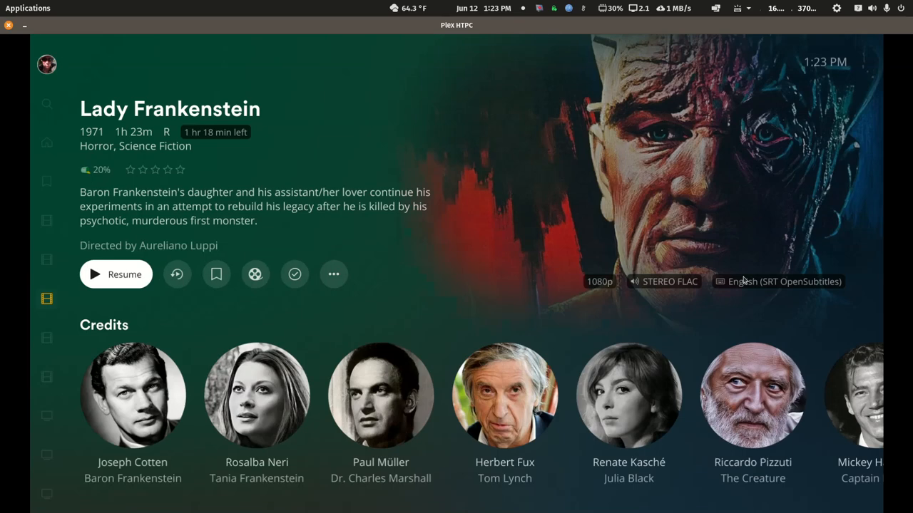
{"action": "key", "text": "Escape"}
{"action": "key", "text": "Escape"}
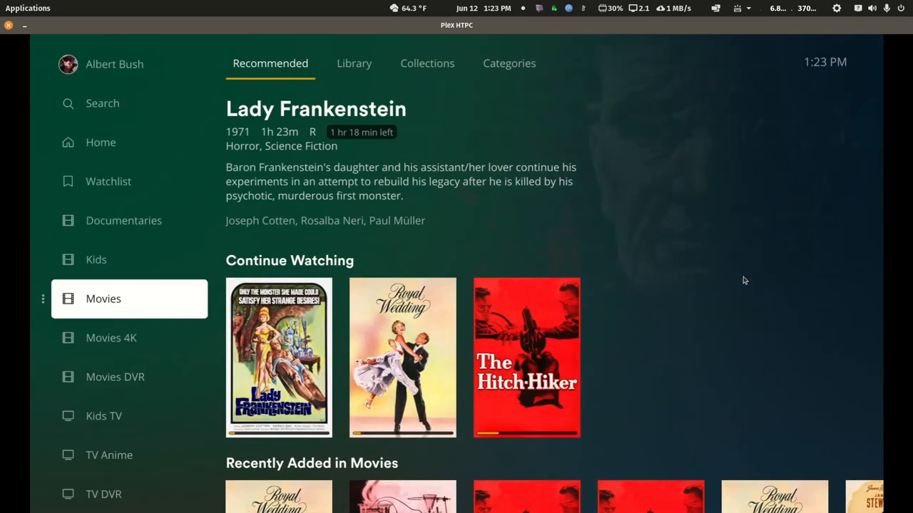
{"action": "key", "text": "Escape"}
{"action": "key", "text": "Escape"}
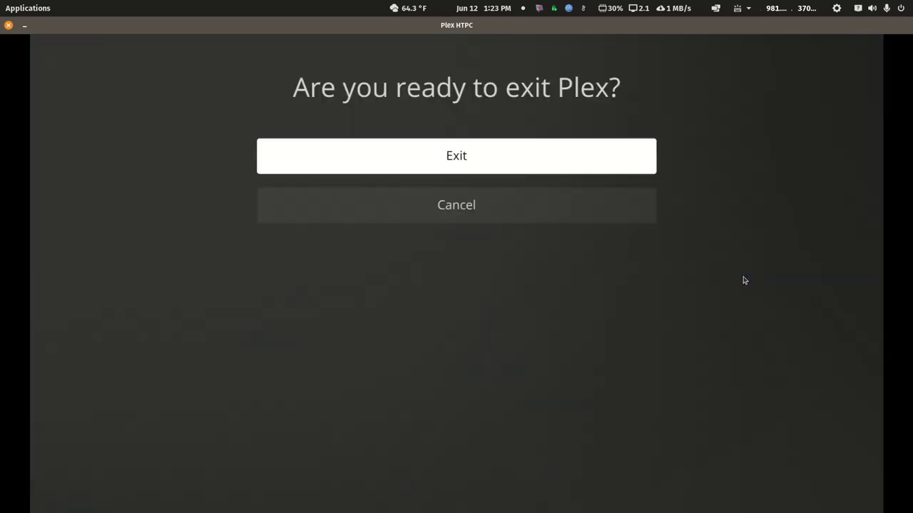
{"action": "key", "text": "Return"}
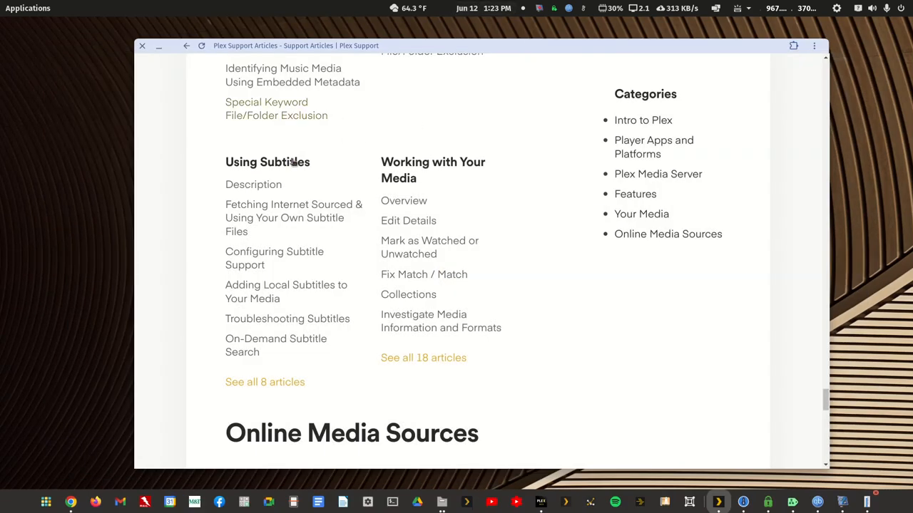
Open the "Adding Local Subtitles to Your Media" article in the Plex Support window and maximize that window.
{"action": "left_click", "coordinate": [294, 285]}
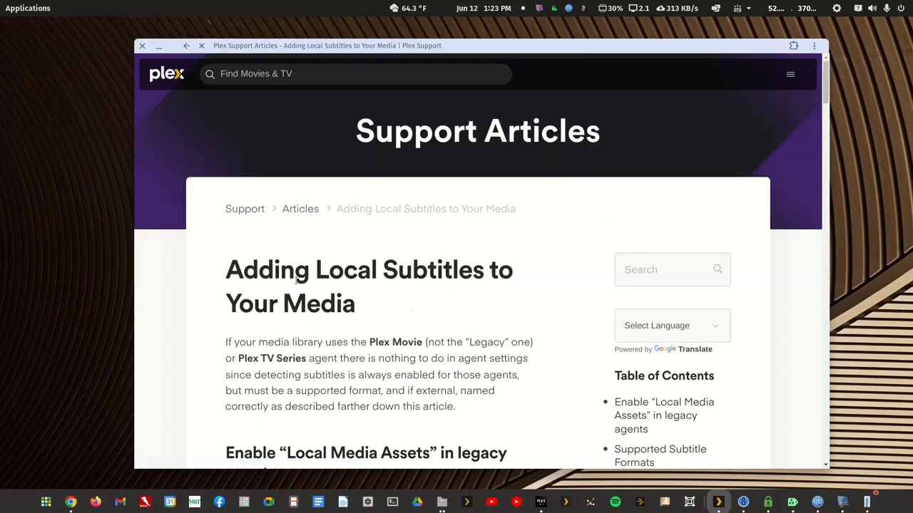
{"action": "double_click", "coordinate": [564, 48]}
{"action": "scroll", "coordinate": [425, 336], "scroll_direction": "down", "scroll_amount": 1}
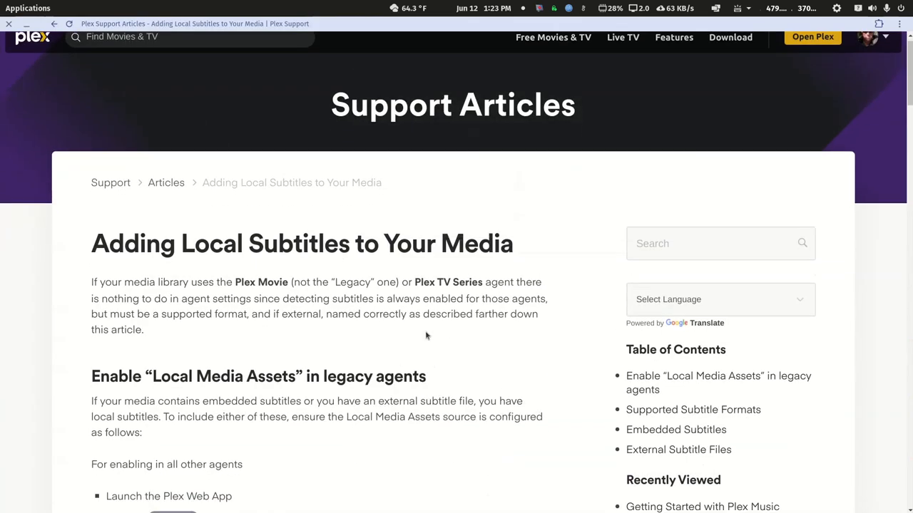
Go to Supported Subtitle Formats and highlight the SRT list entry and "PGS" in the sentence about transcoding, clearing the selection at the end.
{"action": "scroll", "coordinate": [426, 336], "scroll_direction": "down", "scroll_amount": 8}
{"action": "scroll", "coordinate": [426, 331], "scroll_direction": "down", "scroll_amount": 4}
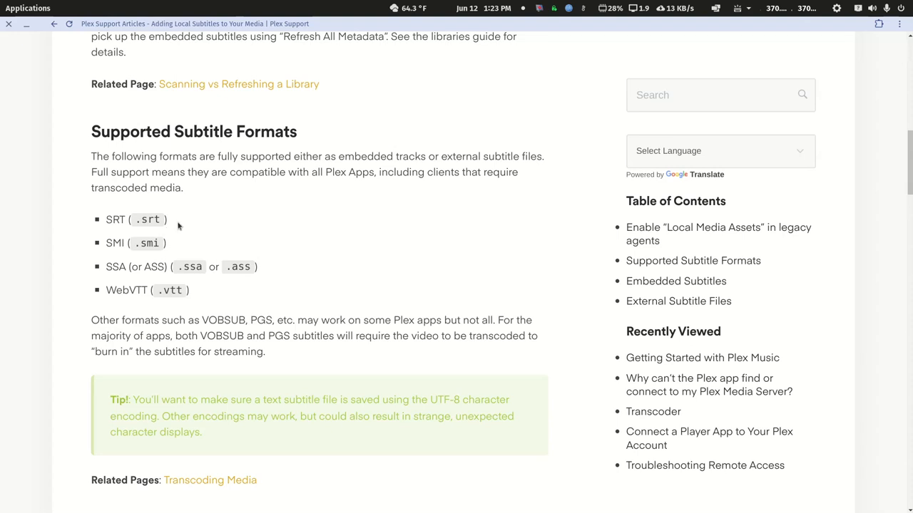
{"action": "left_click_drag", "start_coordinate": [171, 223], "coordinate": [107, 222]}
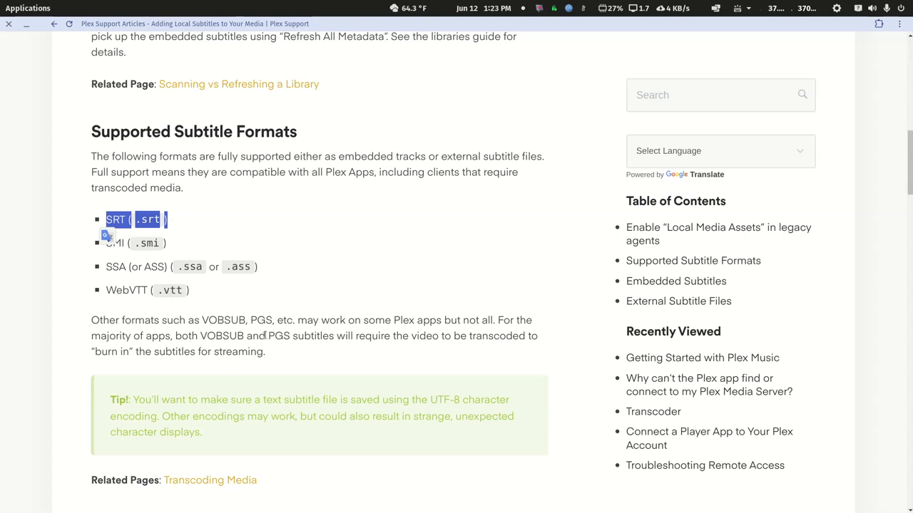
{"action": "left_click_drag", "start_coordinate": [268, 336], "coordinate": [290, 336]}
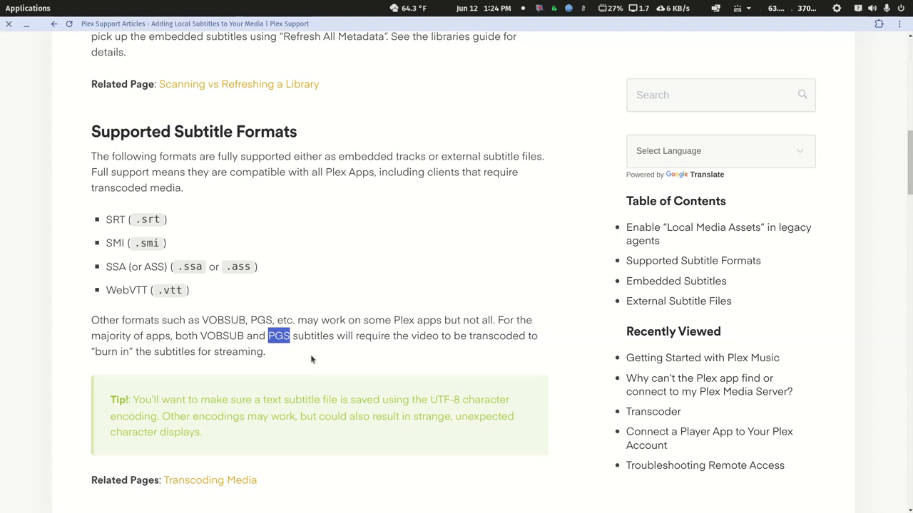
{"action": "left_click", "coordinate": [189, 228]}
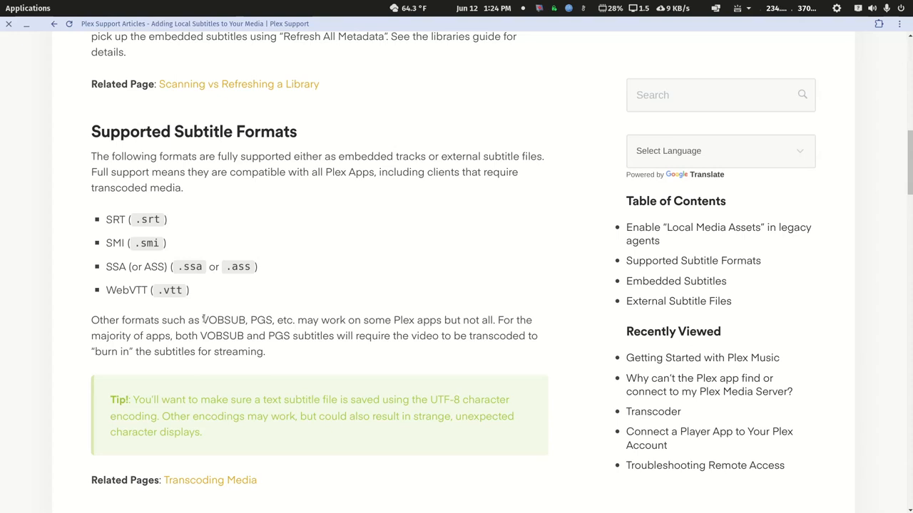
Highlight "PGS" among the other formats and "SRT" in the supported list, and clear the selection after reviewing the section.
{"action": "left_click_drag", "start_coordinate": [249, 320], "coordinate": [274, 321]}
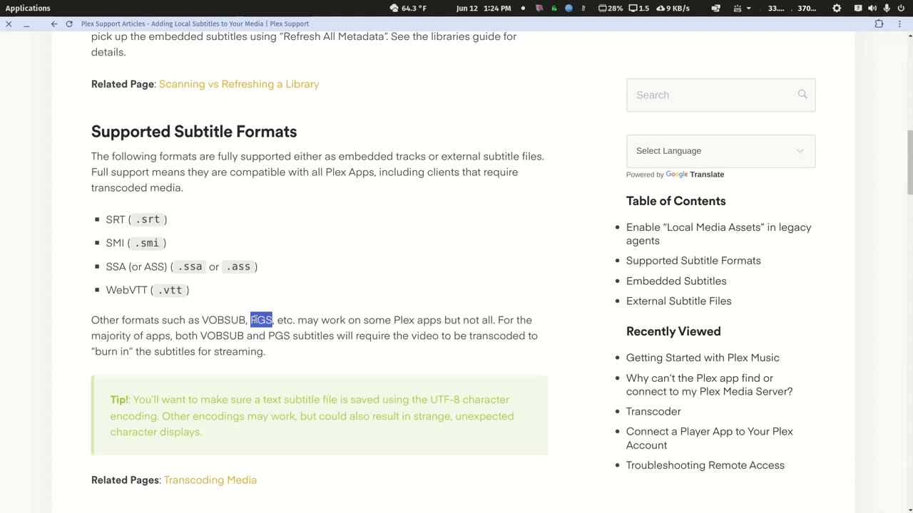
{"action": "left_click", "coordinate": [332, 322]}
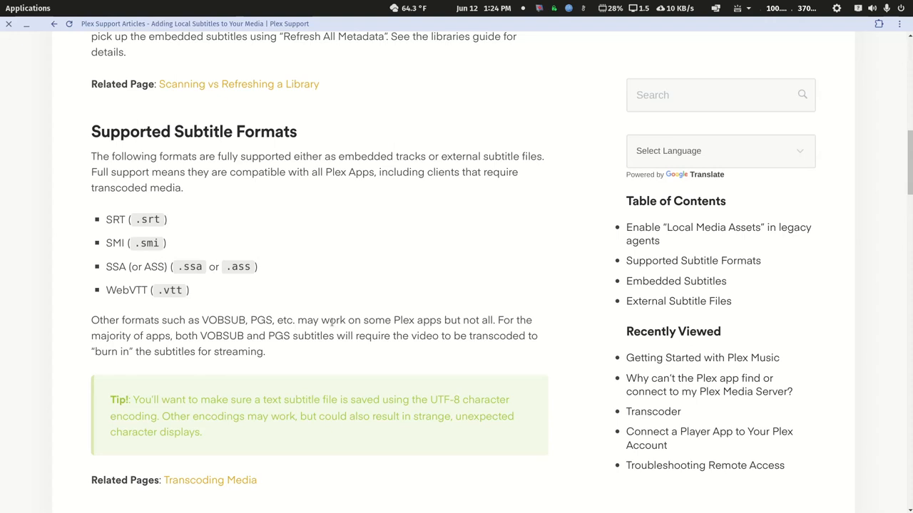
{"action": "left_click_drag", "start_coordinate": [105, 223], "coordinate": [126, 221]}
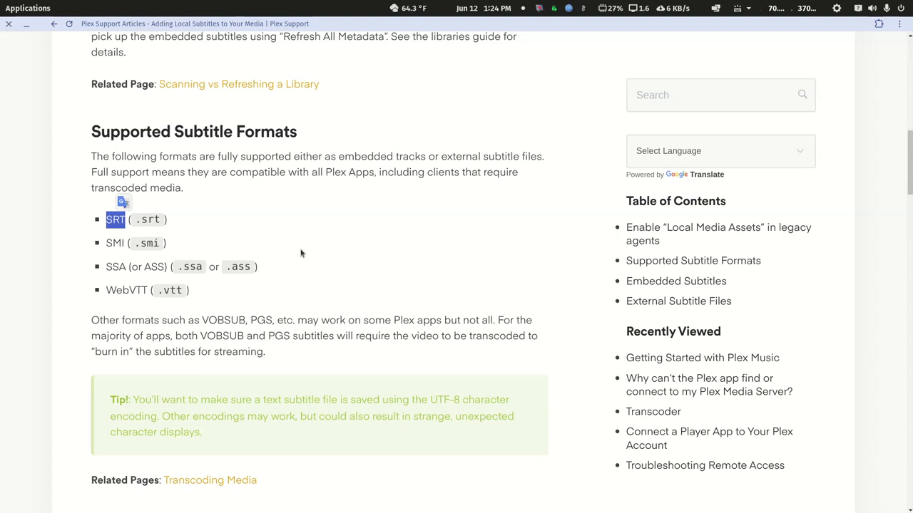
{"action": "scroll", "coordinate": [300, 253], "scroll_direction": "down", "scroll_amount": 4}
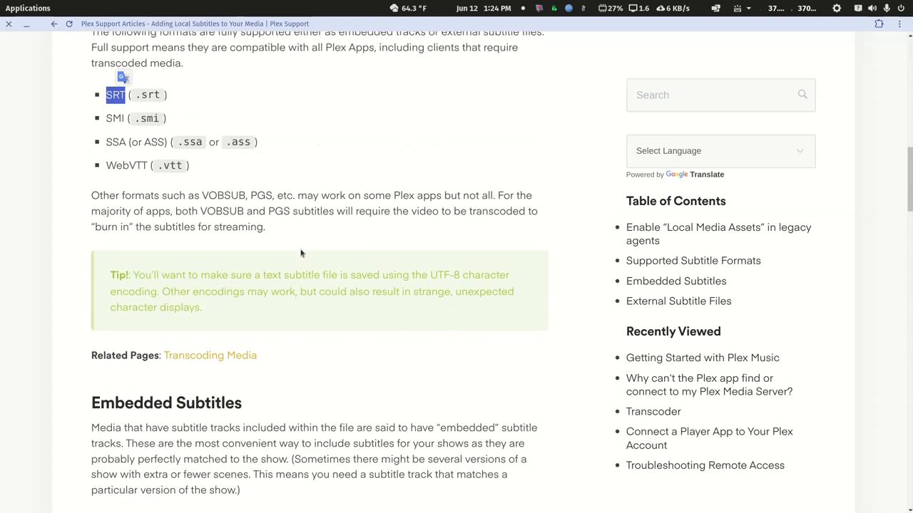
{"action": "scroll", "coordinate": [300, 253], "scroll_direction": "up", "scroll_amount": 4}
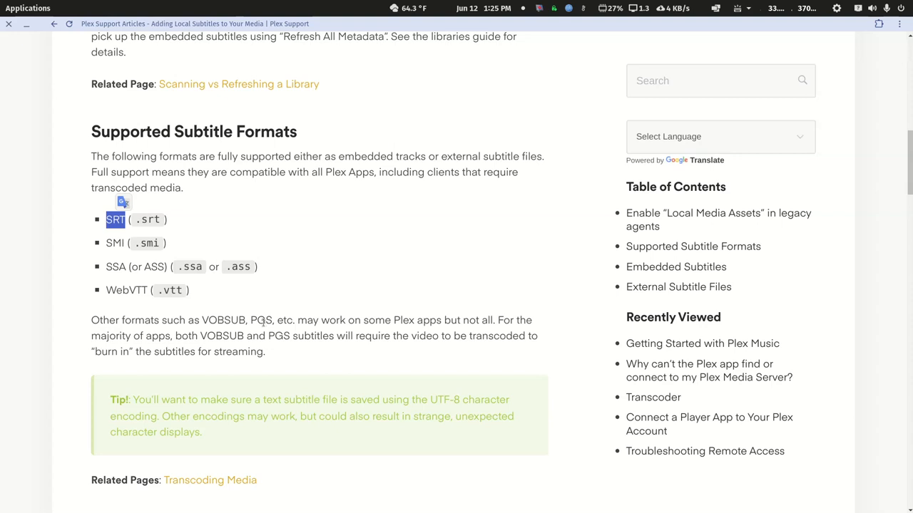
{"action": "left_click", "coordinate": [344, 276]}
Review the Embedded Subtitles section and highlight the "External Subtitle Files" heading.
{"action": "scroll", "coordinate": [344, 275], "scroll_direction": "down", "scroll_amount": 3}
{"action": "scroll", "coordinate": [344, 275], "scroll_direction": "down", "scroll_amount": 3}
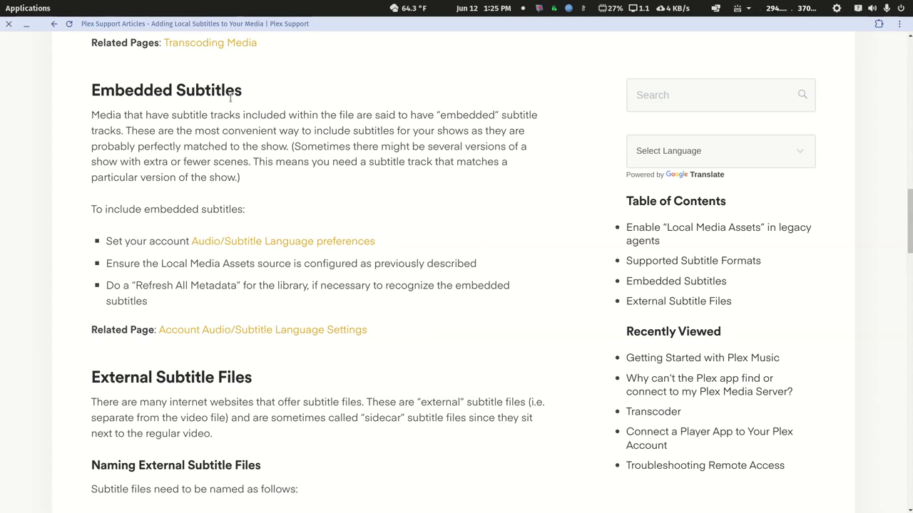
{"action": "left_click_drag", "start_coordinate": [253, 379], "coordinate": [94, 379]}
Go to the movie naming example and highlight "Avatar (2009).mkv" and "Avatar (2009).en.srt" in turn, clearing the selection at the end.
{"action": "scroll", "coordinate": [365, 391], "scroll_direction": "down", "scroll_amount": 5}
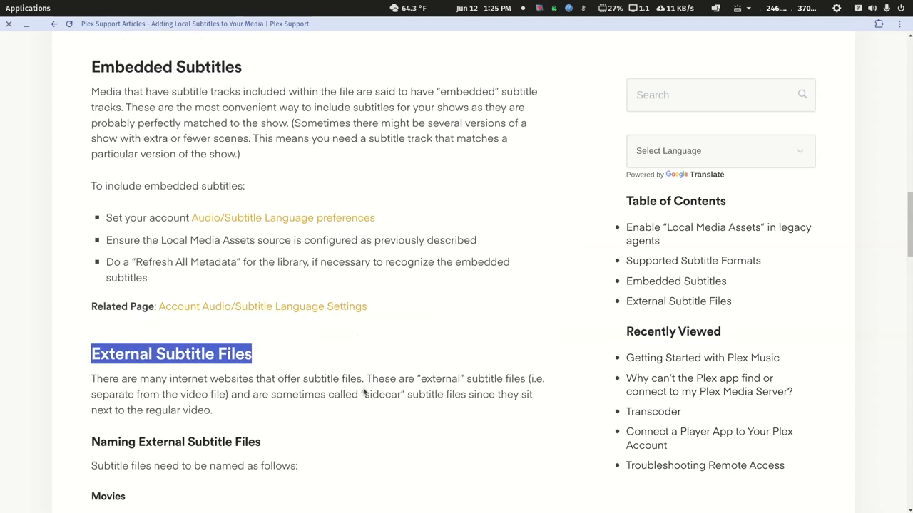
{"action": "scroll", "coordinate": [359, 378], "scroll_direction": "down", "scroll_amount": 4}
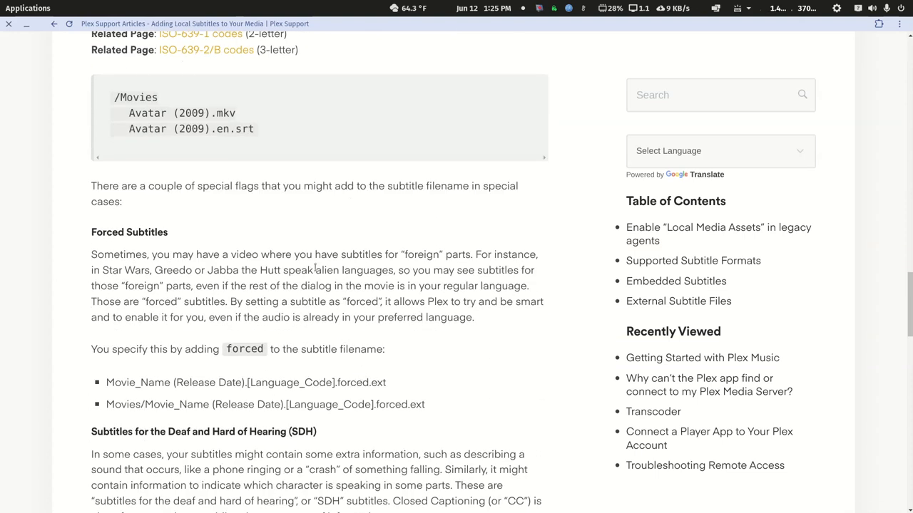
{"action": "left_click_drag", "start_coordinate": [128, 113], "coordinate": [235, 113]}
{"action": "left_click_drag", "start_coordinate": [128, 129], "coordinate": [257, 138]}
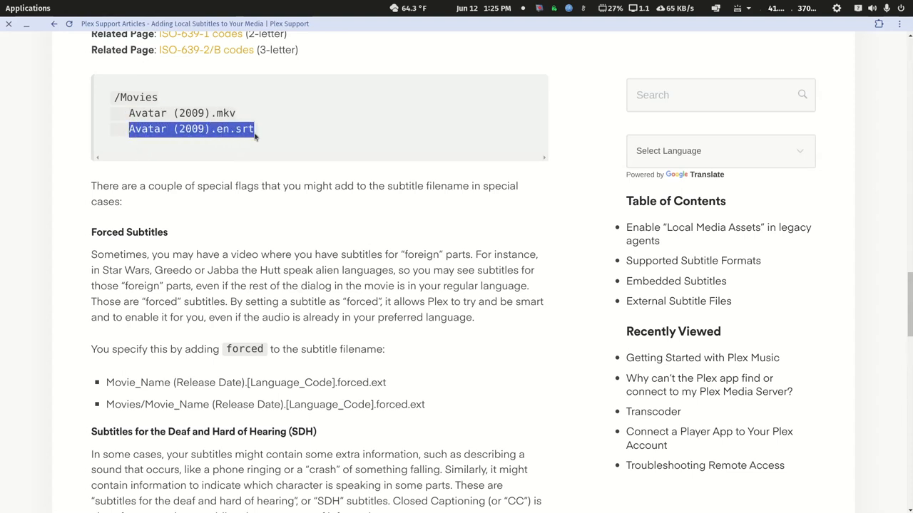
{"action": "left_click", "coordinate": [228, 129]}
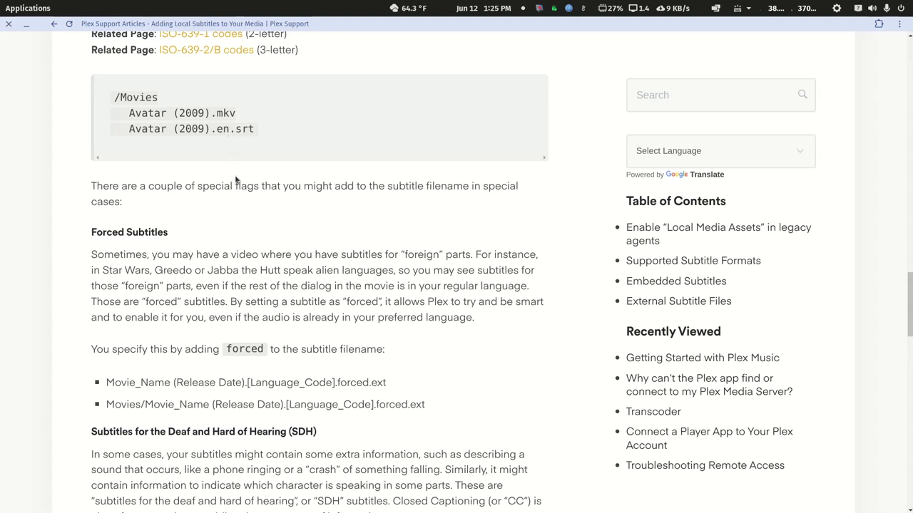
Review the deaf and hard of hearing subtitles section, highlighting "SDH" in its heading and "sdh" in the example filename.
{"action": "scroll", "coordinate": [235, 180], "scroll_direction": "down", "scroll_amount": 3}
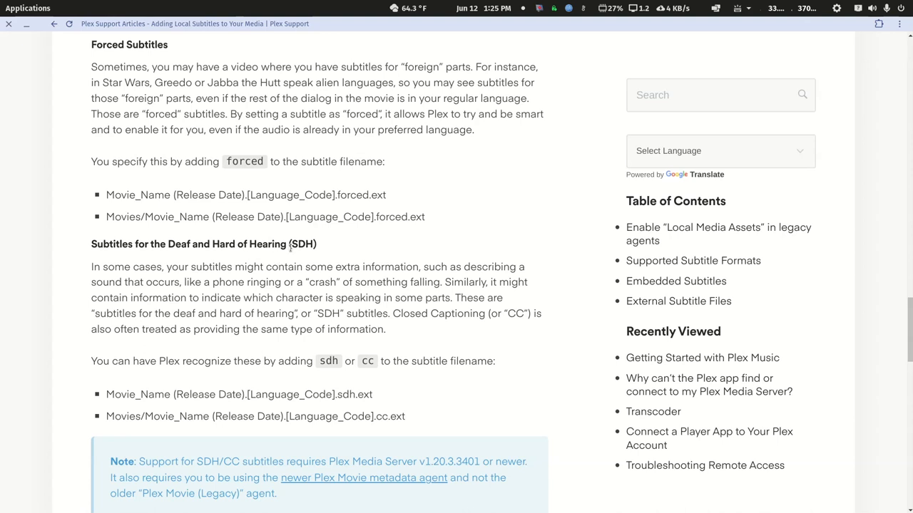
{"action": "left_click_drag", "start_coordinate": [290, 246], "coordinate": [313, 246]}
{"action": "scroll", "coordinate": [308, 247], "scroll_direction": "down", "scroll_amount": 3}
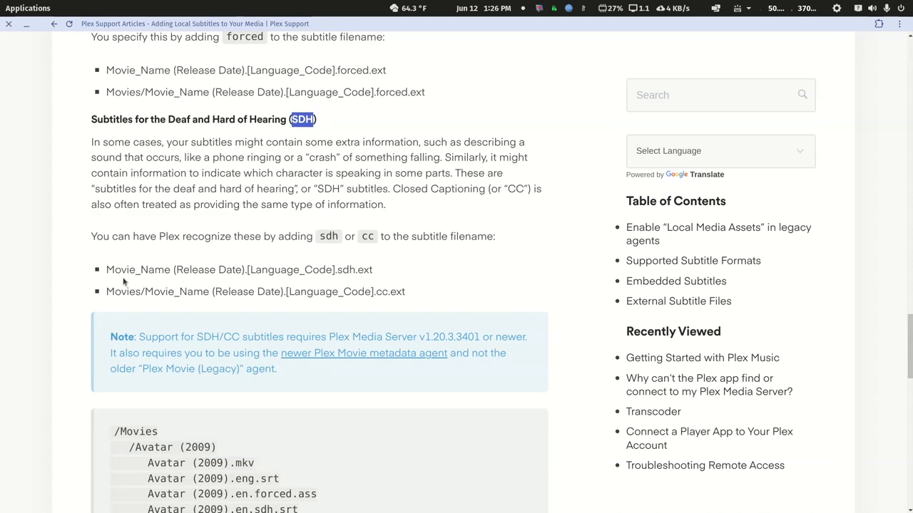
{"action": "left_click_drag", "start_coordinate": [107, 271], "coordinate": [355, 272]}
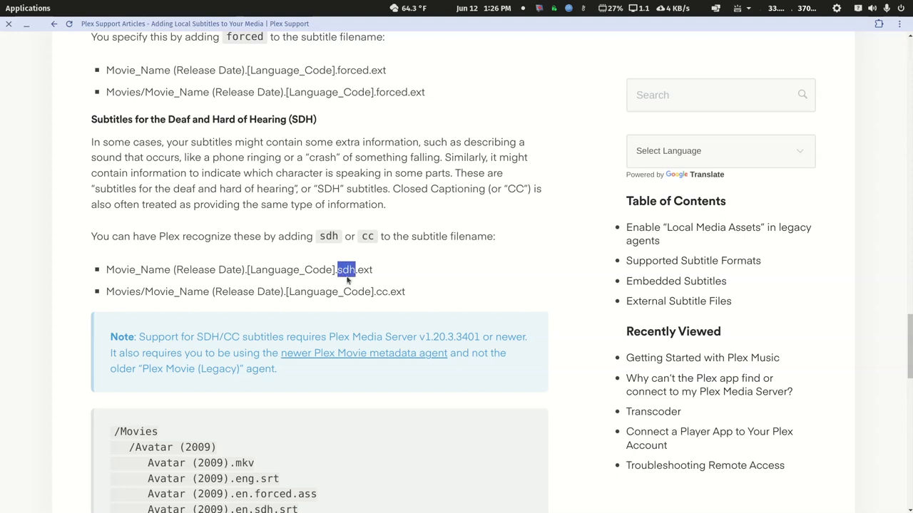
{"action": "left_click", "coordinate": [364, 238]}
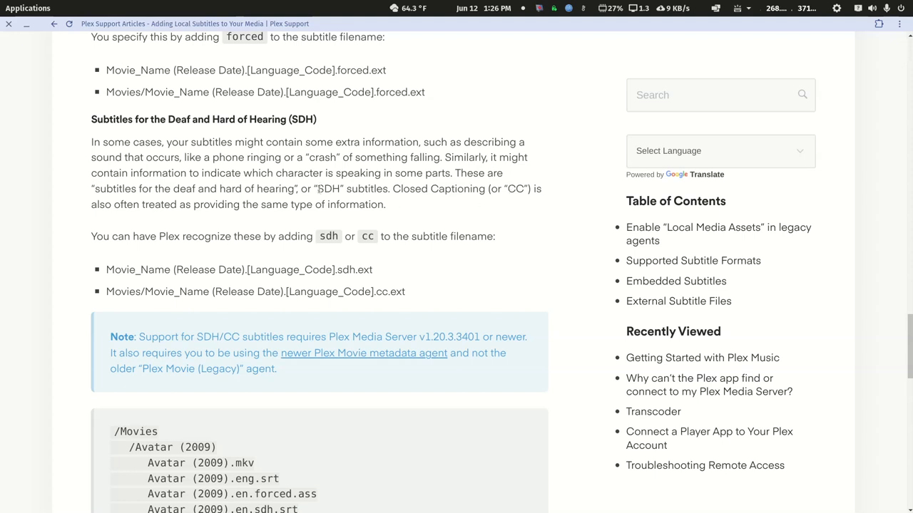
Highlight "SDH" in the paragraph, followed by the "Avatar (2009)" folder, "Avatar (2009).mkv" and "Avatar (2009).eng.srt" in the movie example, clearing the selection.
{"action": "left_click_drag", "start_coordinate": [318, 188], "coordinate": [340, 189]}
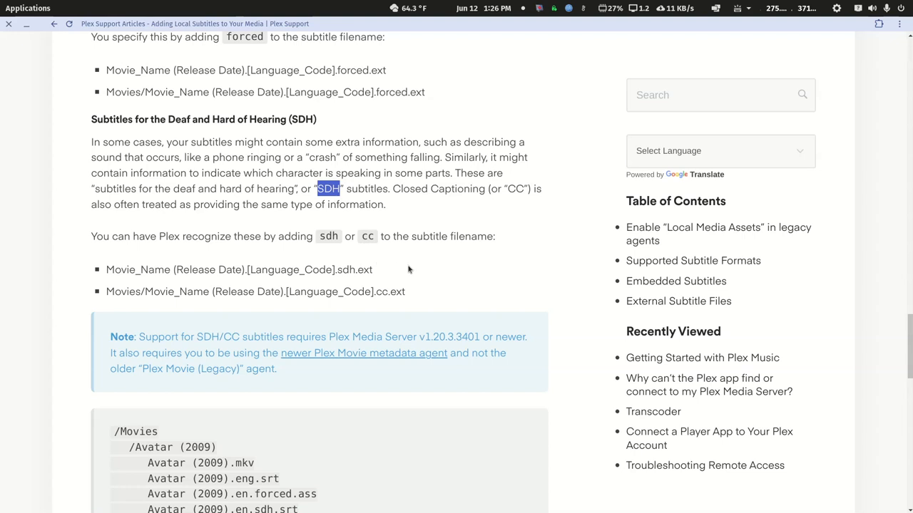
{"action": "scroll", "coordinate": [407, 269], "scroll_direction": "down", "scroll_amount": 3}
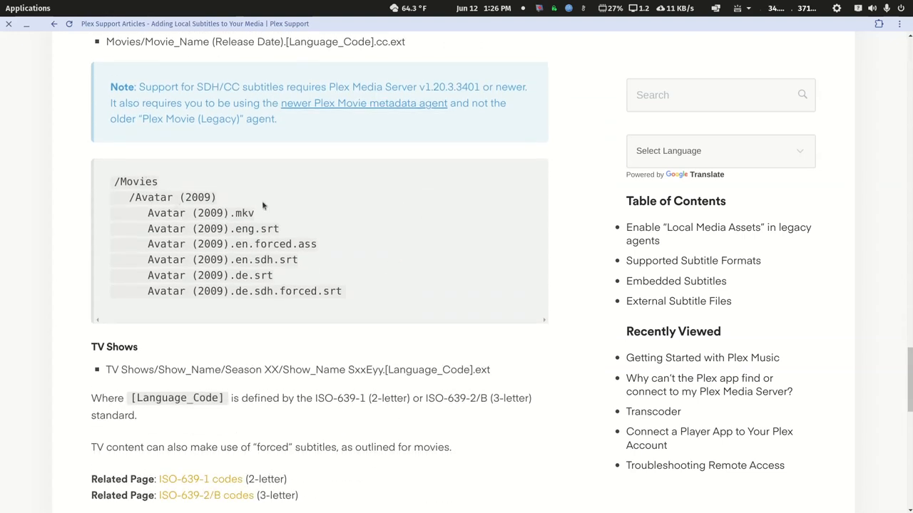
{"action": "left_click_drag", "start_coordinate": [134, 197], "coordinate": [216, 199]}
{"action": "left_click", "coordinate": [145, 213]}
{"action": "left_click_drag", "start_coordinate": [144, 213], "coordinate": [261, 217]}
{"action": "left_click_drag", "start_coordinate": [148, 229], "coordinate": [278, 232]}
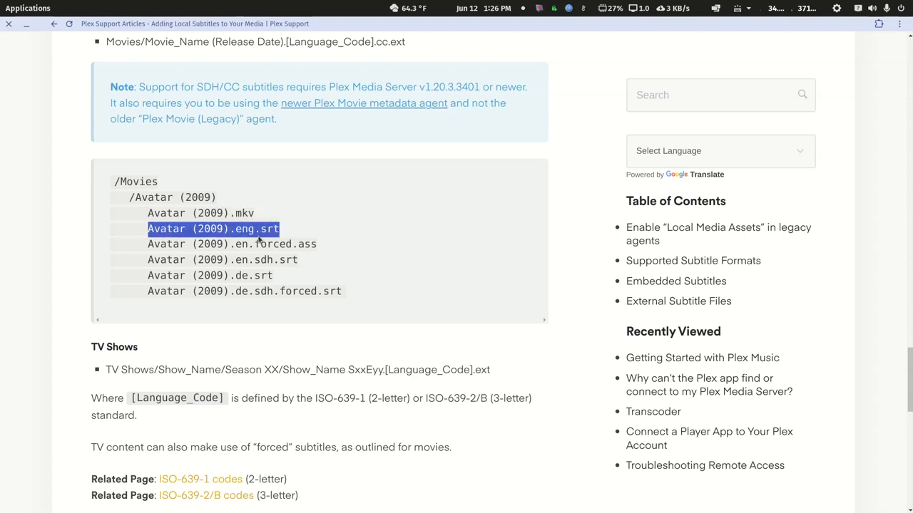
{"action": "left_click", "coordinate": [258, 233]}
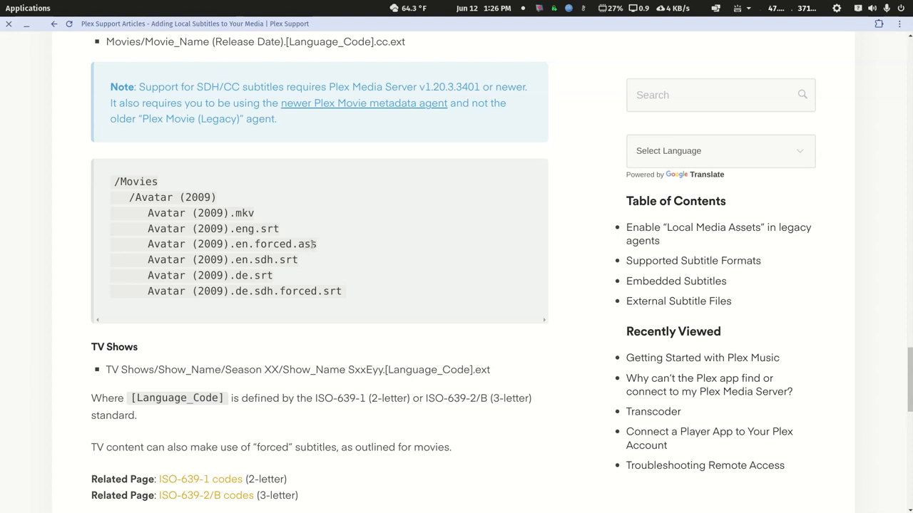
Highlight "Avatar (2009).en.forced.ass", and "forced" and "sdh" in "Avatar (2009).de.sdh.forced.srt", clearing the selection after each.
{"action": "left_click_drag", "start_coordinate": [148, 243], "coordinate": [319, 255]}
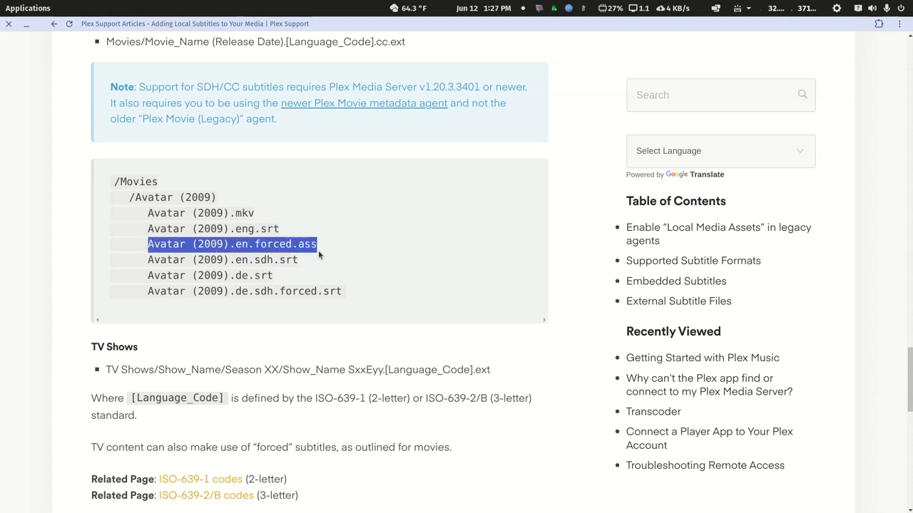
{"action": "left_click", "coordinate": [284, 256]}
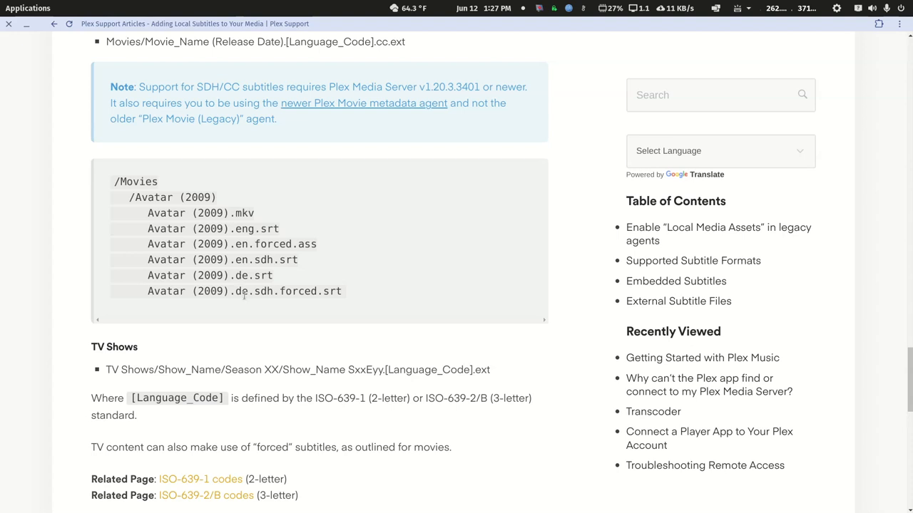
{"action": "left_click_drag", "start_coordinate": [235, 292], "coordinate": [316, 293]}
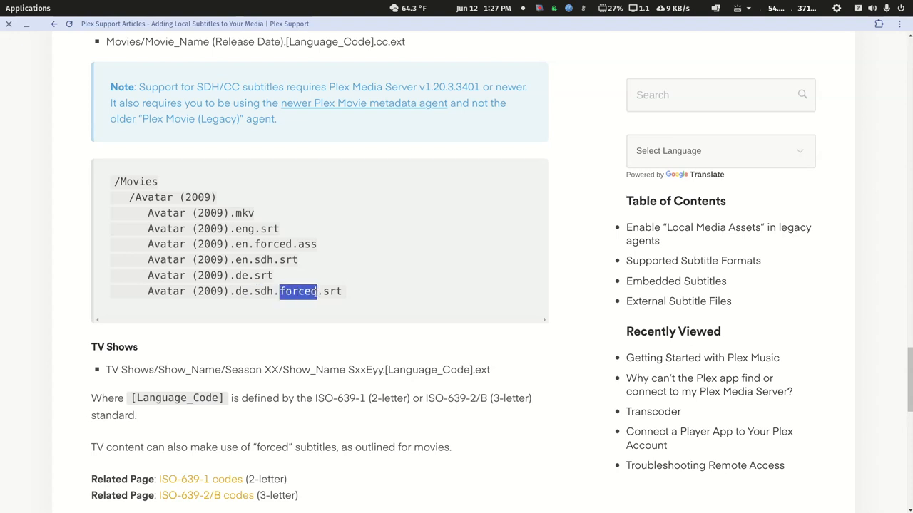
{"action": "left_click", "coordinate": [276, 296]}
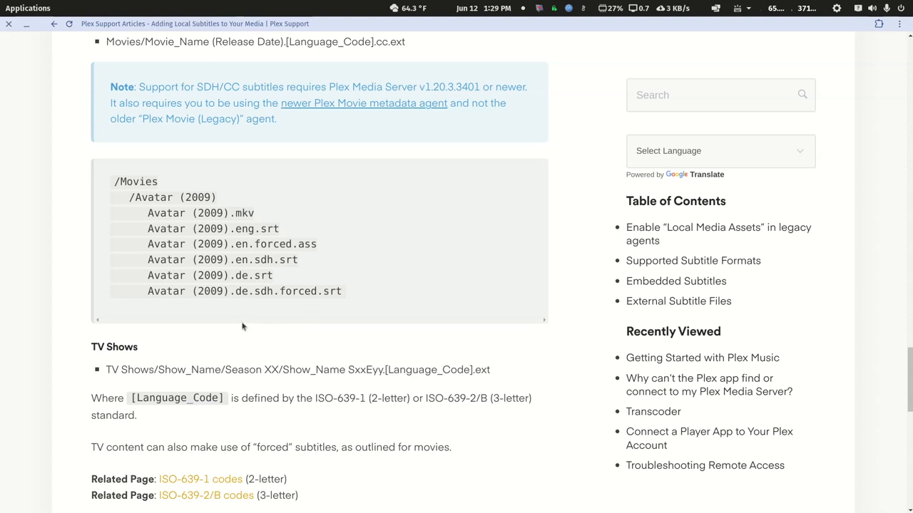
{"action": "left_click_drag", "start_coordinate": [254, 292], "coordinate": [273, 292]}
{"action": "left_click", "coordinate": [249, 289]}
Go to the TV Shows naming example and highlight the "Absolutely Fabulous" and "Season 2" folder names, clearing the selection at the end.
{"action": "scroll", "coordinate": [226, 258], "scroll_direction": "down", "scroll_amount": 4}
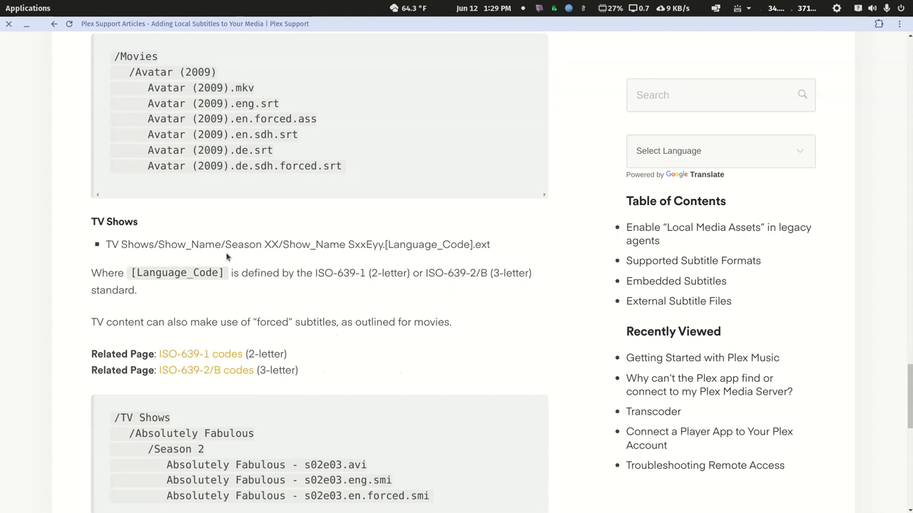
{"action": "scroll", "coordinate": [227, 258], "scroll_direction": "down", "scroll_amount": 1}
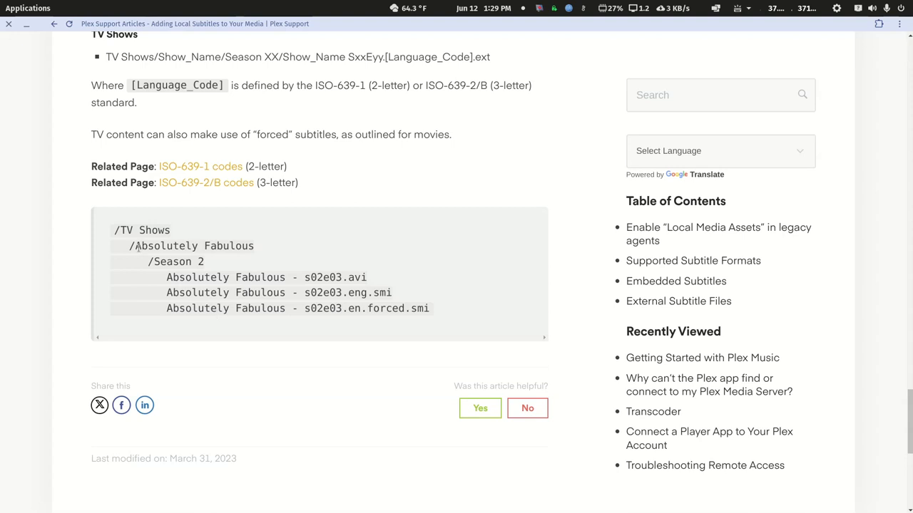
{"action": "left_click_drag", "start_coordinate": [134, 246], "coordinate": [254, 246]}
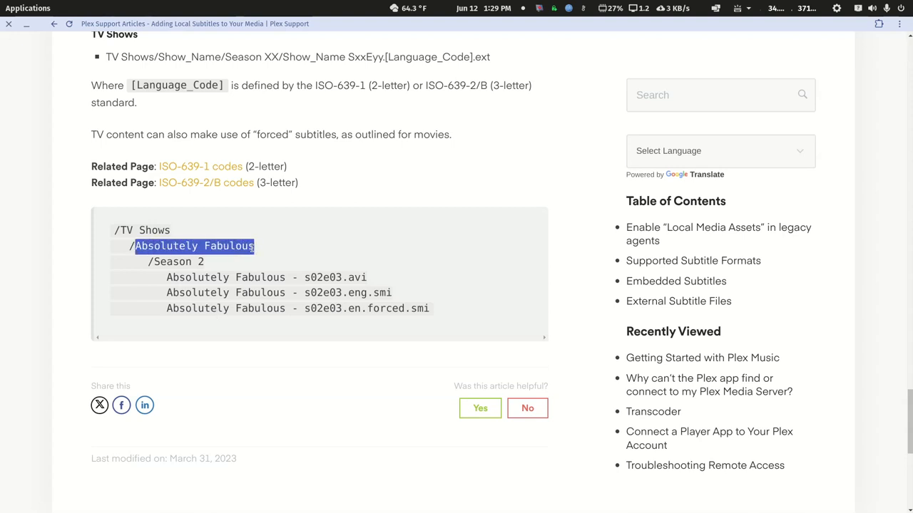
{"action": "left_click", "coordinate": [254, 246]}
{"action": "left_click_drag", "start_coordinate": [154, 261], "coordinate": [207, 261]}
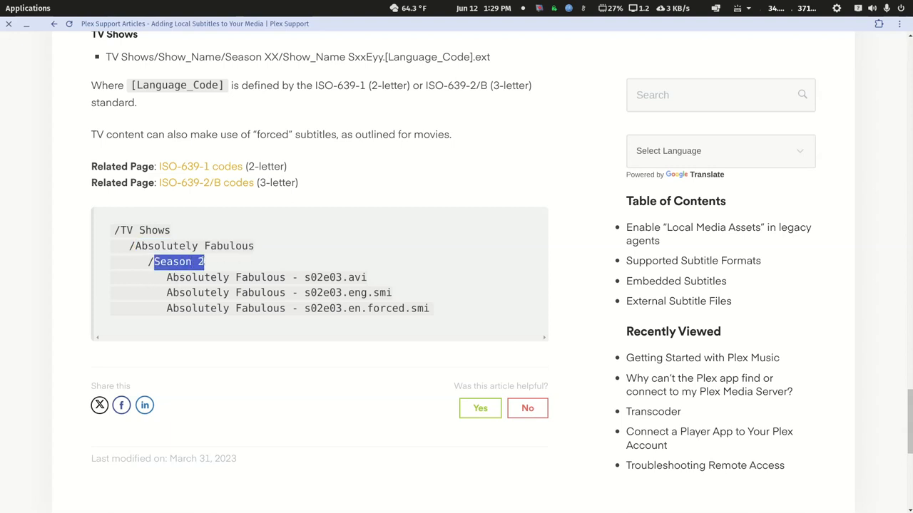
{"action": "left_click", "coordinate": [200, 262]}
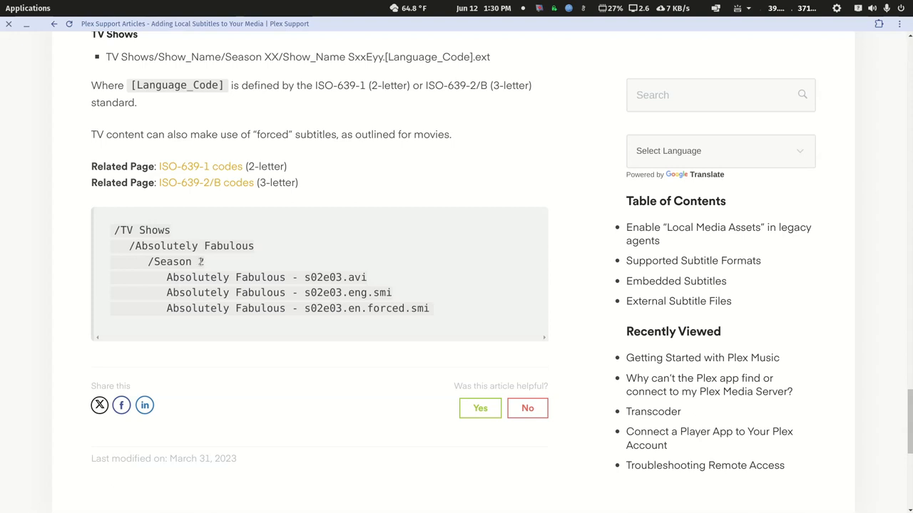
{"action": "left_click_drag", "start_coordinate": [205, 262], "coordinate": [154, 263]}
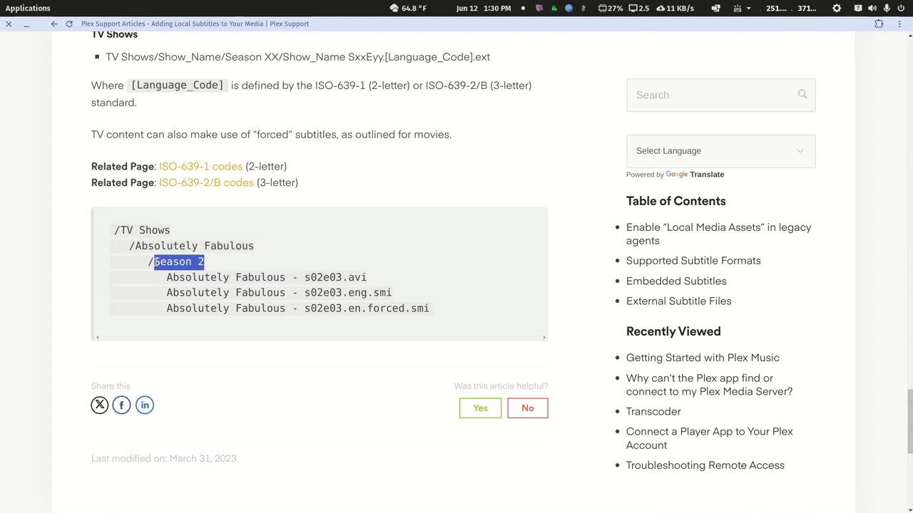
{"action": "left_click", "coordinate": [194, 262]}
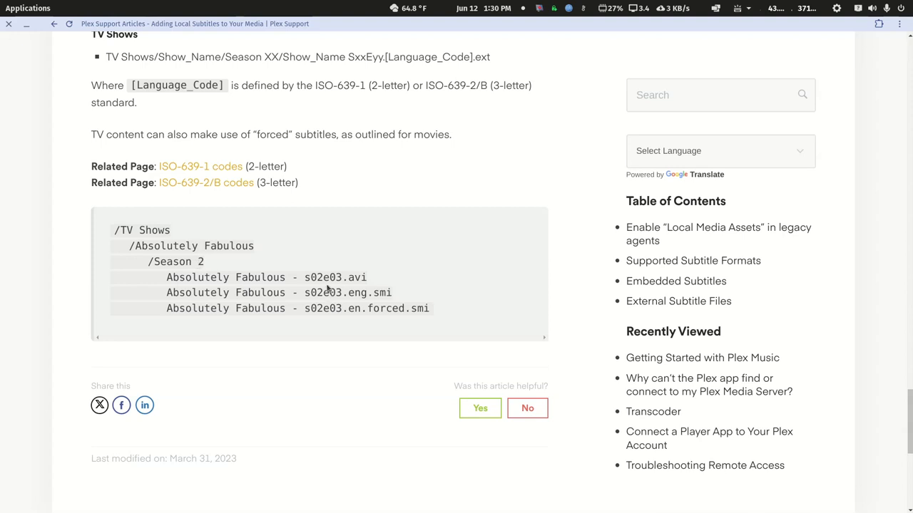
Highlight "s02" in the episode filename, the "Season 2" folder name, and the language and forced tags in the subtitle filenames.
{"action": "left_click_drag", "start_coordinate": [306, 277], "coordinate": [321, 278]}
{"action": "left_click_drag", "start_coordinate": [197, 262], "coordinate": [204, 264]}
{"action": "left_click_drag", "start_coordinate": [206, 262], "coordinate": [150, 263]}
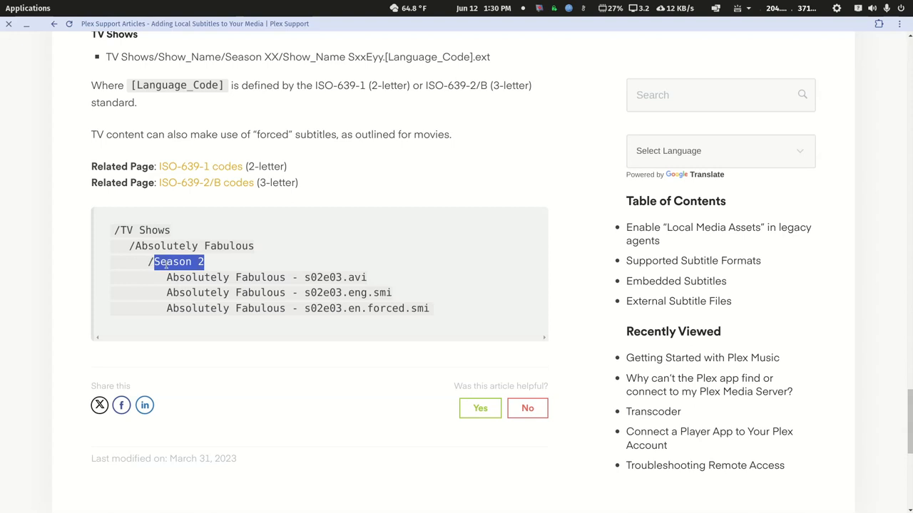
{"action": "left_click", "coordinate": [165, 264]}
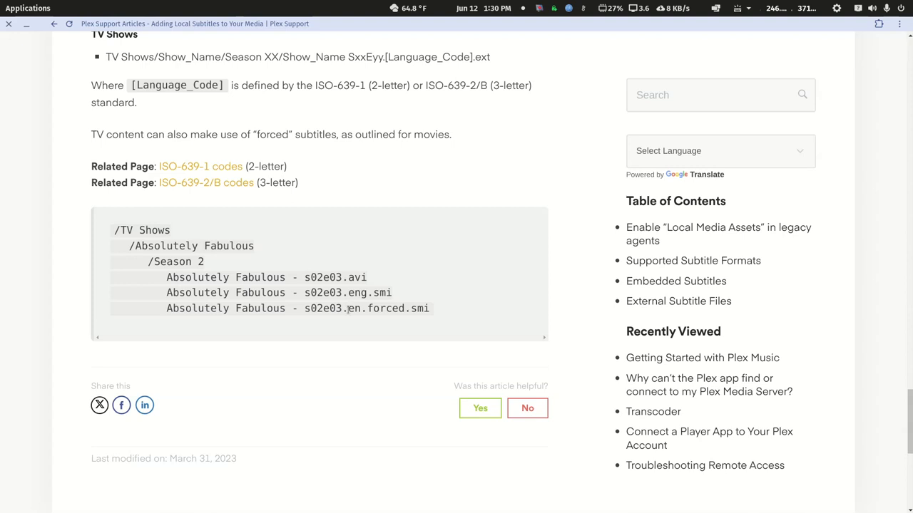
{"action": "left_click_drag", "start_coordinate": [349, 308], "coordinate": [401, 311]}
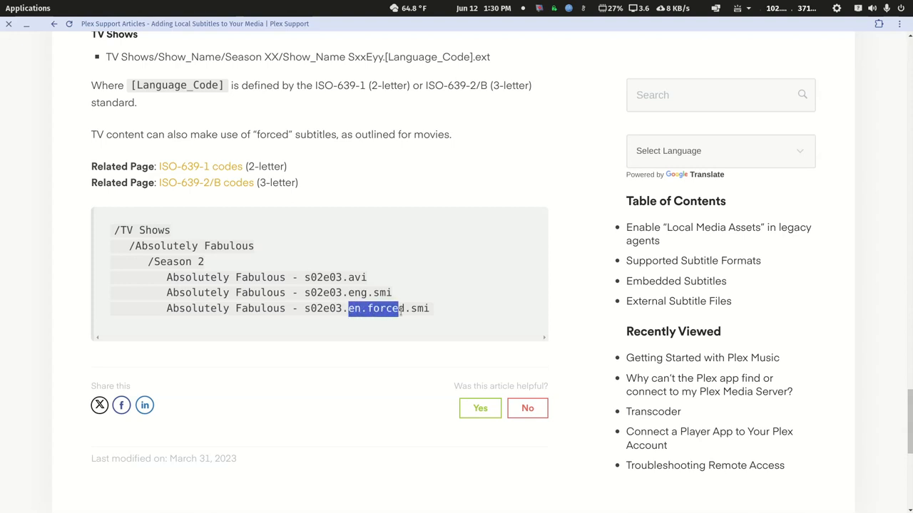
{"action": "left_click", "coordinate": [389, 312]}
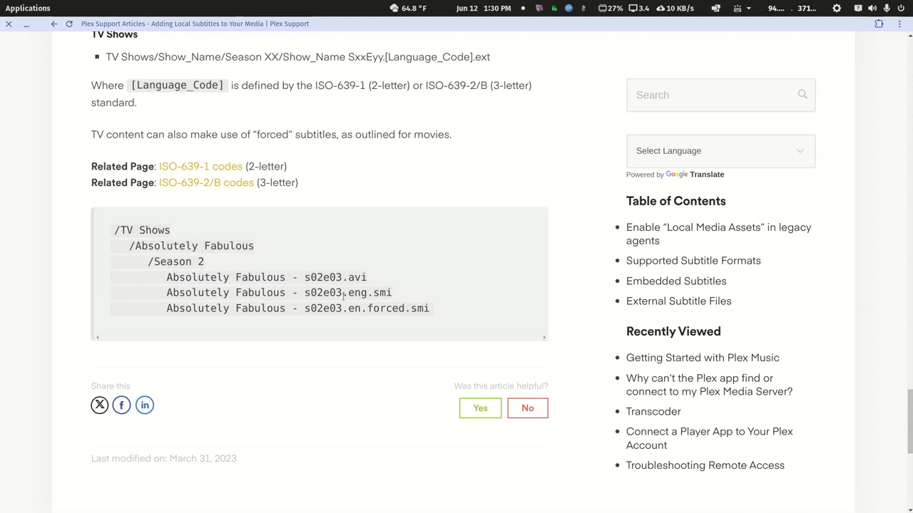
{"action": "left_click_drag", "start_coordinate": [349, 293], "coordinate": [361, 308]}
Return from the local subtitles article to the Support Articles list and restore the maximized browser window to its smaller size.
{"action": "scroll", "coordinate": [352, 357], "scroll_direction": "up", "scroll_amount": 8}
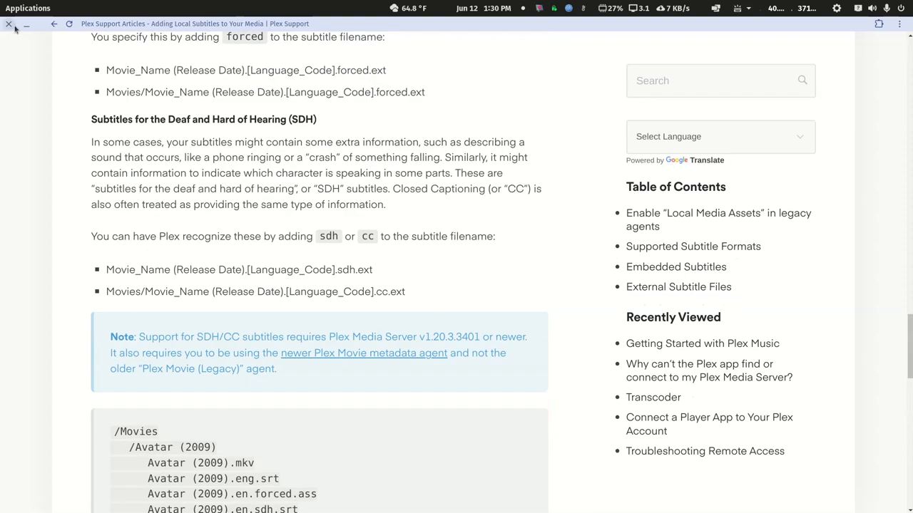
{"action": "left_click", "coordinate": [53, 24]}
{"action": "double_click", "coordinate": [340, 26]}
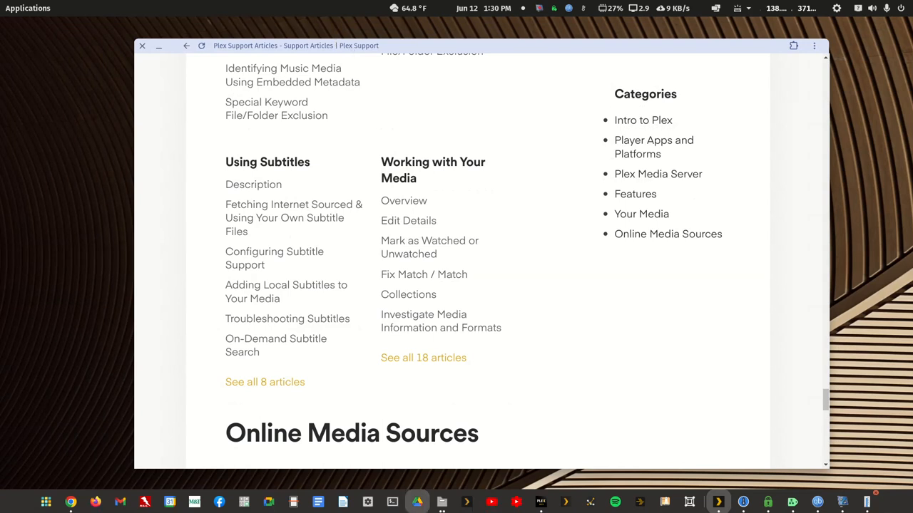
Switch to the file manager's "mediapd on syno1019.local" window, maximize it, and open movie-libraries/movie-main/The Hitch-Hiker (1953) {tmdb-41462}.
{"action": "mouse_move", "coordinate": [441, 501]}
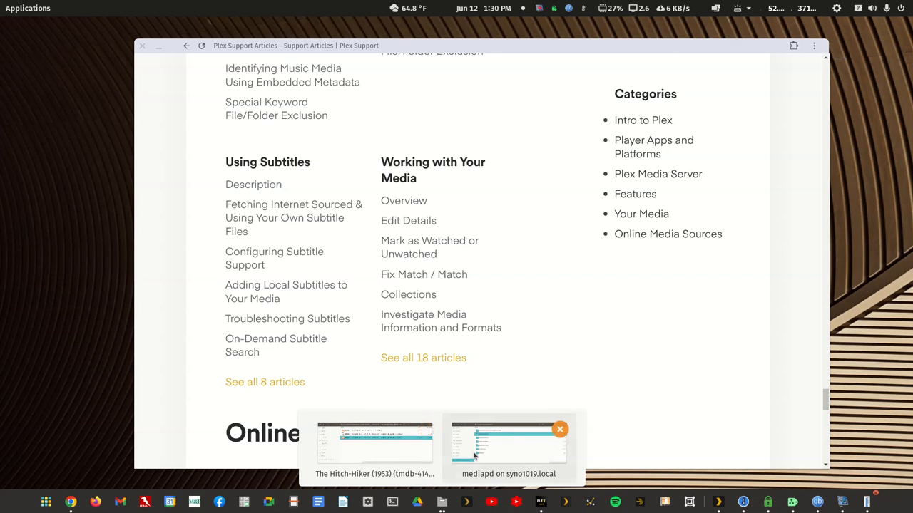
{"action": "left_click", "coordinate": [508, 443]}
{"action": "double_click", "coordinate": [691, 109]}
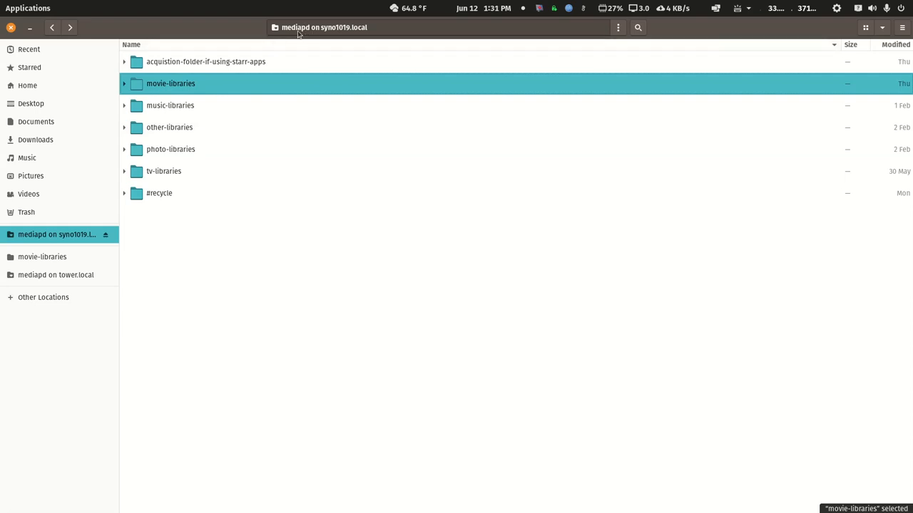
{"action": "double_click", "coordinate": [161, 86]}
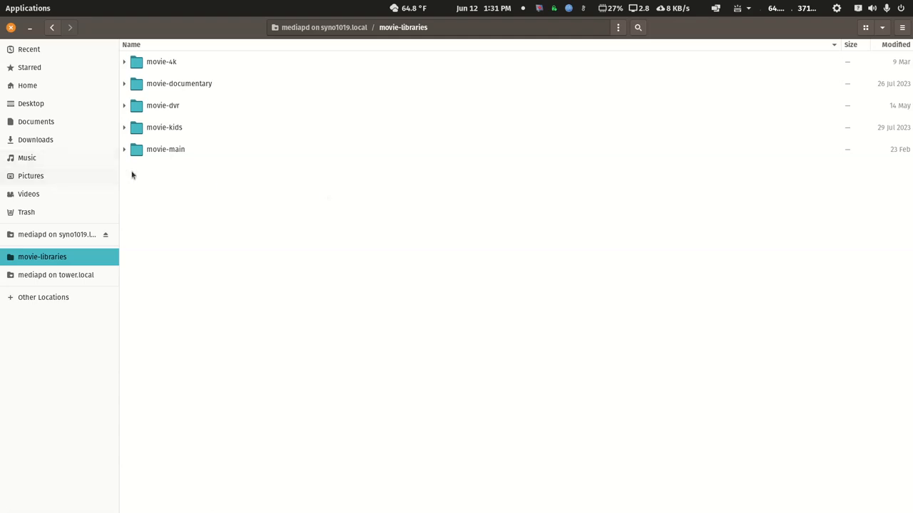
{"action": "double_click", "coordinate": [157, 153]}
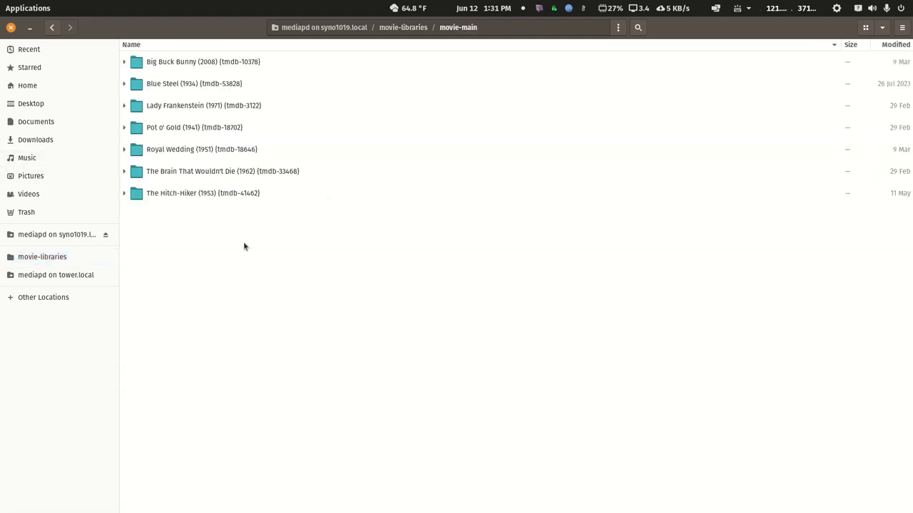
{"action": "double_click", "coordinate": [209, 196]}
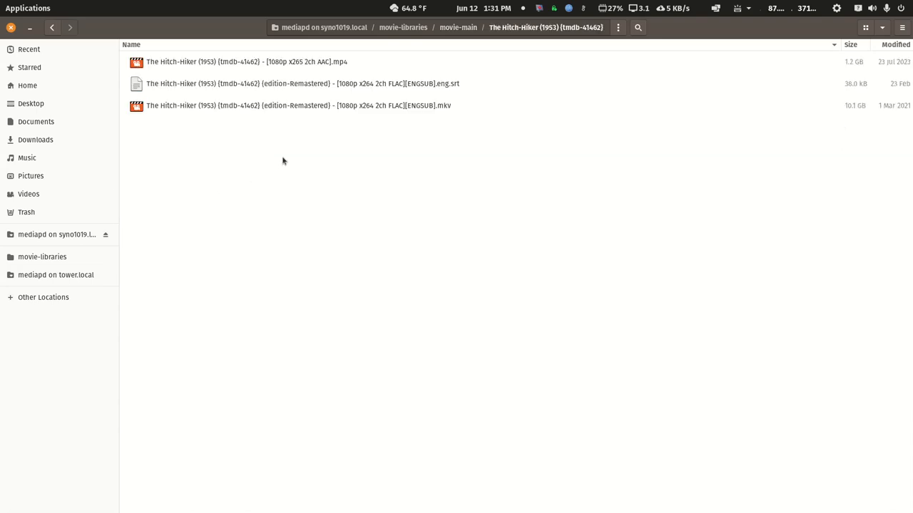
Select the remastered .mkv and the .mp4 of The Hitch-Hiker together and individually to compare them, clearing the selection at the end.
{"action": "left_click", "coordinate": [310, 105]}
{"action": "left_click", "coordinate": [329, 63], "text": "ctrl"}
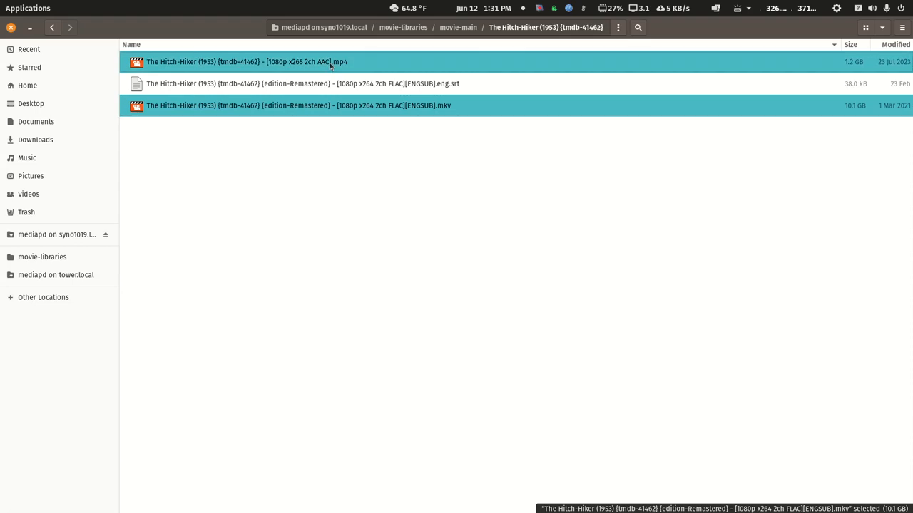
{"action": "left_click", "coordinate": [306, 115]}
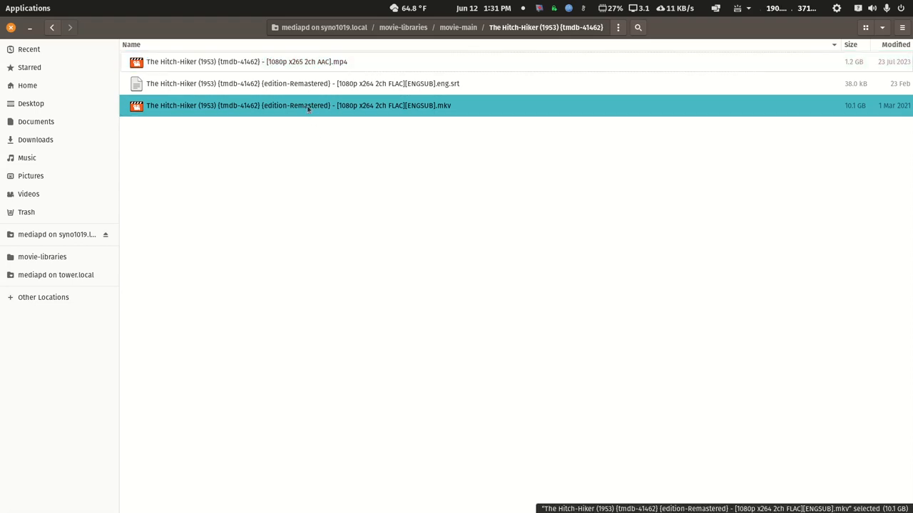
{"action": "left_click", "coordinate": [291, 65]}
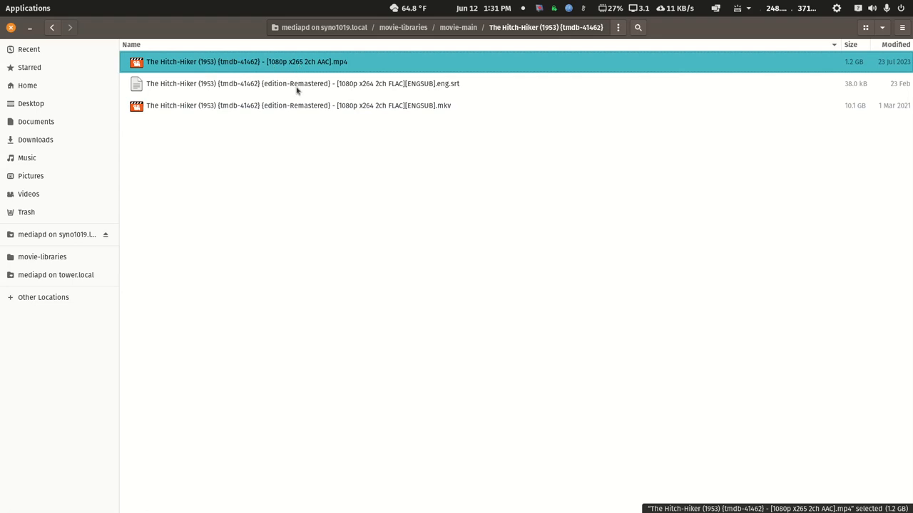
{"action": "left_click", "coordinate": [340, 132]}
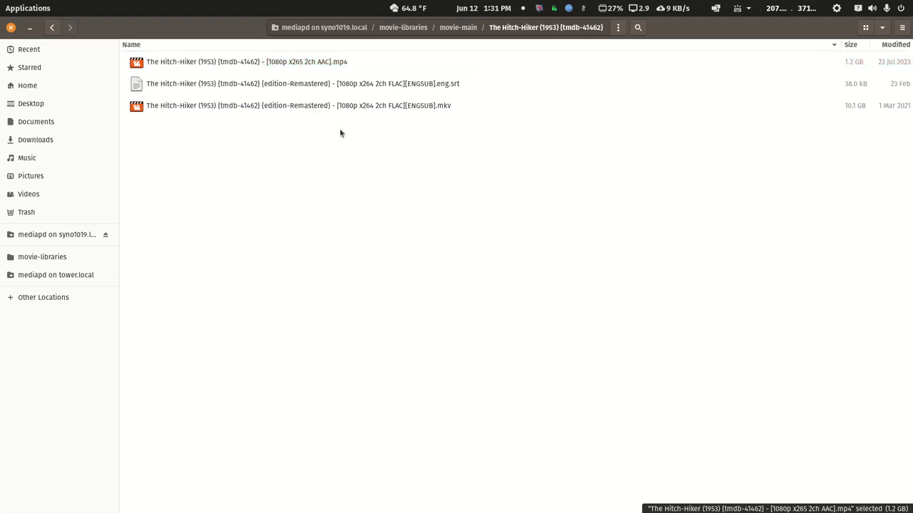
Try removing "[ENGSUB]" from the filename of the remastered Hitch-Hiker .eng.srt subtitle, and discard the rename.
{"action": "left_click", "coordinate": [428, 85]}
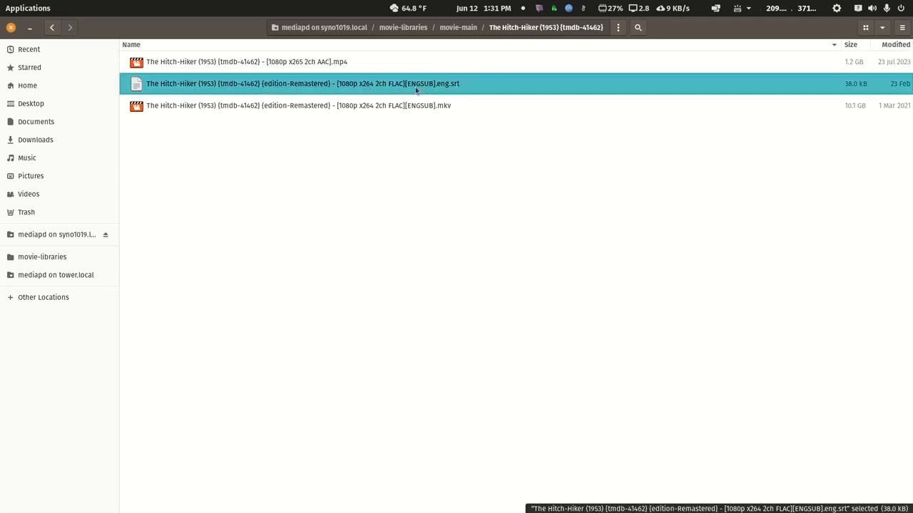
{"action": "key", "text": "F2"}
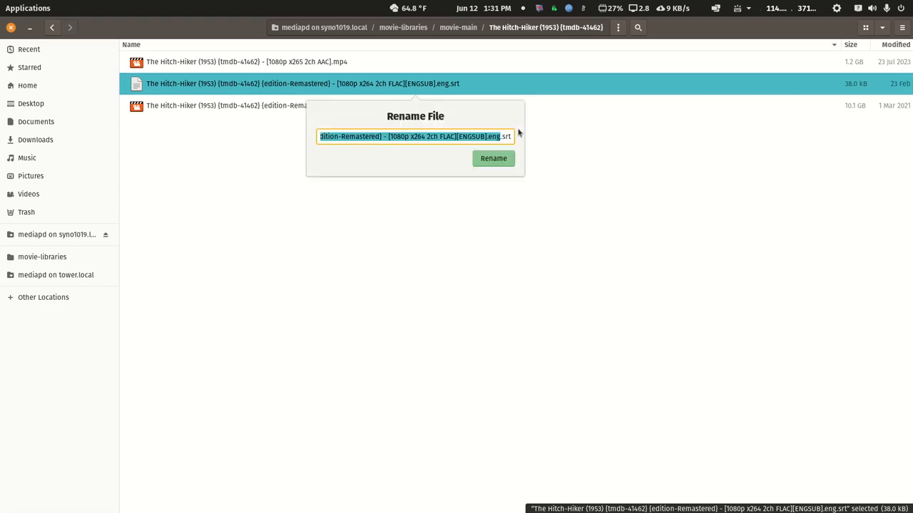
{"action": "key", "text": "Right"}
{"action": "key", "text": "Left"}
{"action": "key", "text": "Left"}
{"action": "key", "text": "Left"}
{"action": "key", "text": "shift+Left"}
{"action": "key", "text": "shift+Left"}
{"action": "key", "text": "shift+Left"}
{"action": "key", "text": "shift+Left"}
{"action": "key", "text": "shift+Left"}
{"action": "key", "text": "shift+Left"}
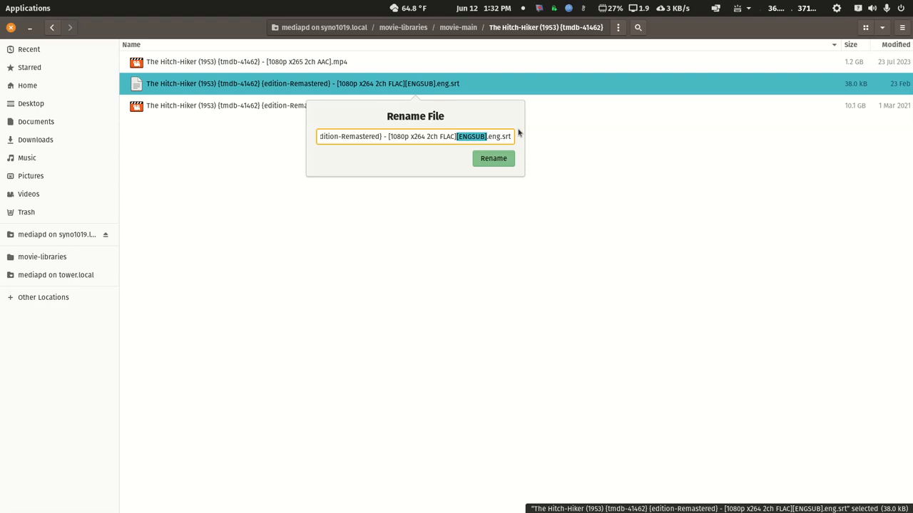
{"action": "key", "text": "BackSpace"}
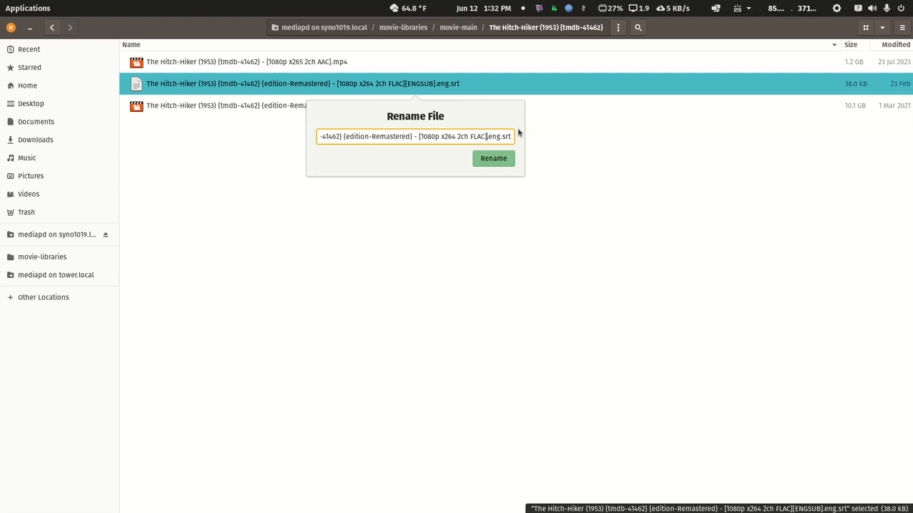
{"action": "key", "text": "Escape"}
Alternate the selection between the remastered .mkv and its .eng.srt subtitle to compare their filenames.
{"action": "key", "text": "Down"}
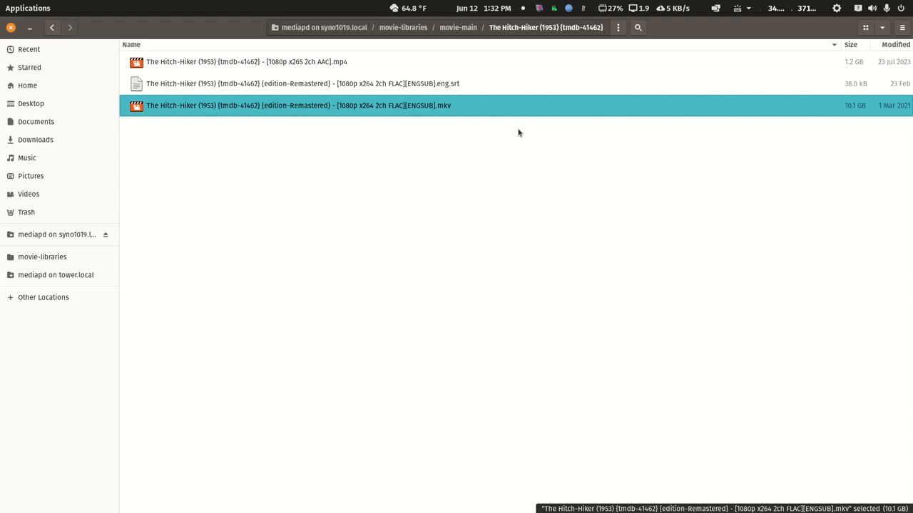
{"action": "key", "text": "Up"}
{"action": "key", "text": "Down"}
{"action": "key", "text": "Up"}
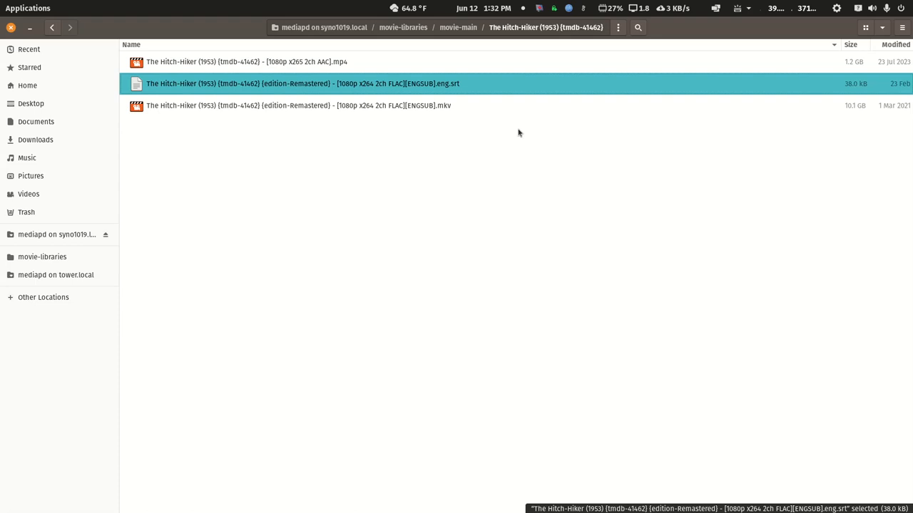
Open the .eng.srt subtitle's name for editing, trace it from the start through the ".eng" language code, and leave without renaming.
{"action": "key", "text": "F2"}
{"action": "key", "text": "Home"}
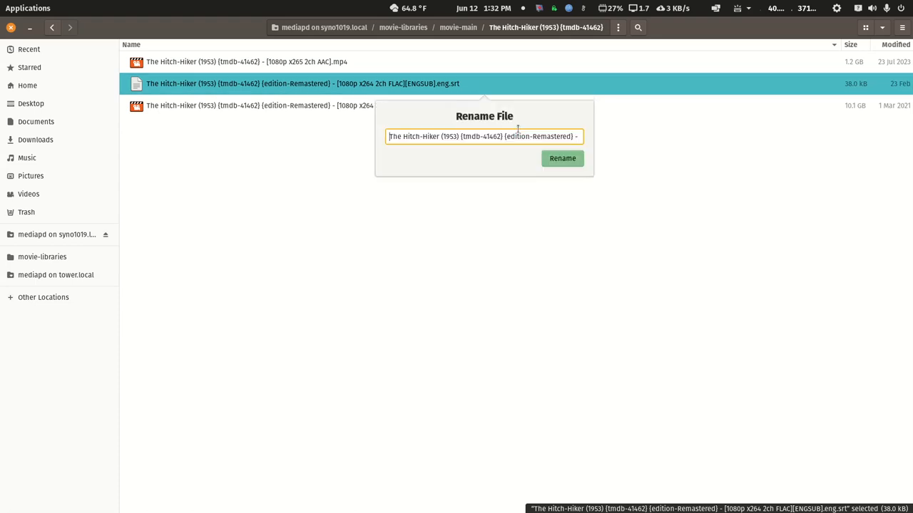
{"action": "key", "text": "Right"}
{"action": "key", "text": "Right"}
{"action": "key", "text": "Right"}
{"action": "key", "text": "Right"}
{"action": "key", "text": "Right"}
{"action": "key", "text": "Right"}
{"action": "key", "text": "Right"}
{"action": "key", "text": "Right"}
{"action": "key", "text": "Right"}
{"action": "key", "text": "Right"}
{"action": "key", "text": "Right"}
{"action": "key", "text": "Right"}
{"action": "key", "text": "Right"}
{"action": "key", "text": "Right"}
{"action": "key", "text": "Right"}
{"action": "key", "text": "Right"}
{"action": "key", "text": "Right"}
{"action": "key", "text": "Right"}
{"action": "key", "text": "Right"}
{"action": "key", "text": "Right"}
{"action": "key", "text": "Right"}
{"action": "key", "text": "Right"}
{"action": "key", "text": "Right"}
{"action": "key", "text": "Right"}
{"action": "key", "text": "Right"}
{"action": "key", "text": "Right"}
{"action": "key", "text": "Right"}
{"action": "key", "text": "Right"}
{"action": "key", "text": "Right"}
{"action": "key", "text": "Right"}
{"action": "key", "text": "Right"}
{"action": "key", "text": "Right"}
{"action": "key", "text": "Right"}
{"action": "key", "text": "Right"}
{"action": "key", "text": "Right"}
{"action": "key", "text": "Right"}
{"action": "key", "text": "Right"}
{"action": "key", "text": "Right"}
{"action": "key", "text": "Right"}
{"action": "key", "text": "Right"}
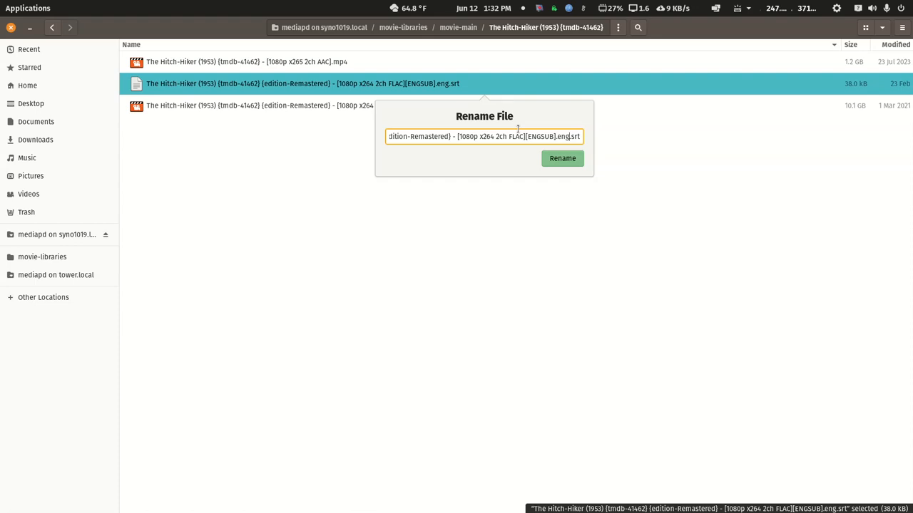
{"action": "key", "text": "Escape"}
Open the remastered Hitch-Hiker .mkv in VLC media player, pause it, examine its embedded subtitle tracks, and close the player.
{"action": "key", "text": "Down"}
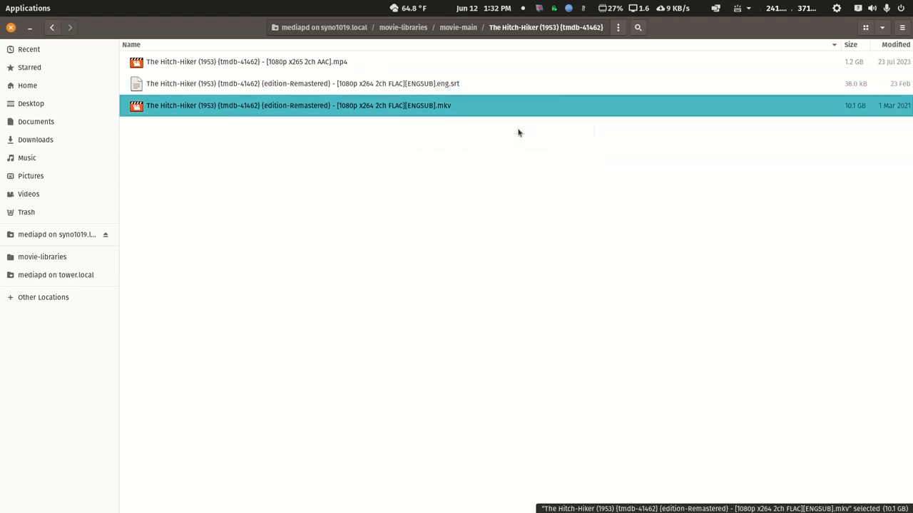
{"action": "key", "text": "Return"}
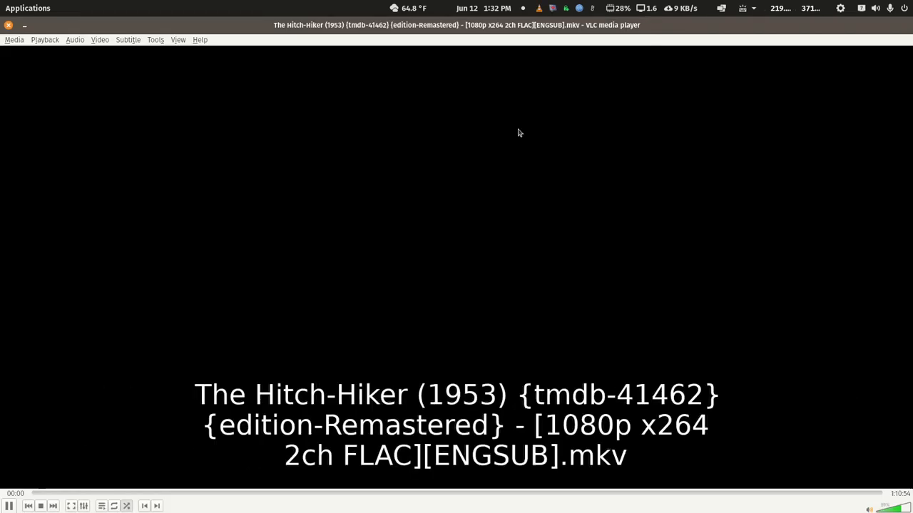
{"action": "left_click", "coordinate": [9, 508]}
{"action": "left_click", "coordinate": [128, 40]}
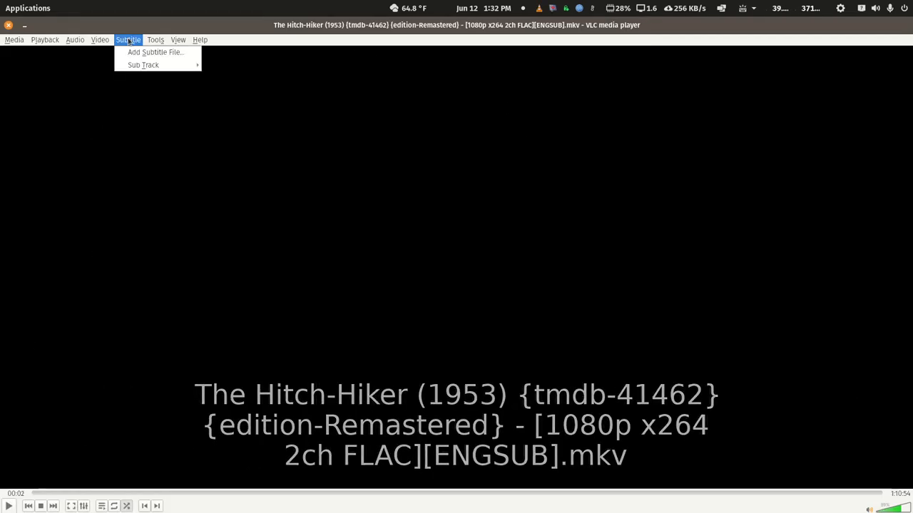
{"action": "mouse_move", "coordinate": [139, 64]}
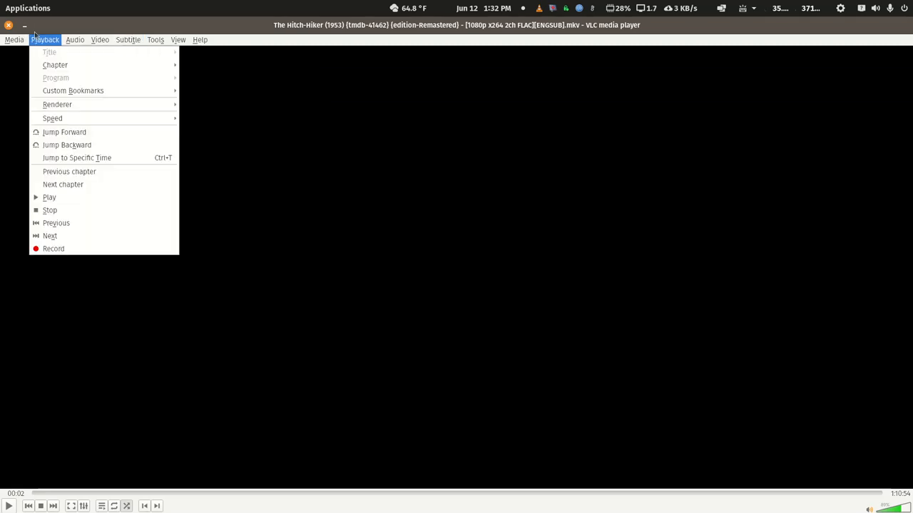
{"action": "left_click", "coordinate": [9, 29]}
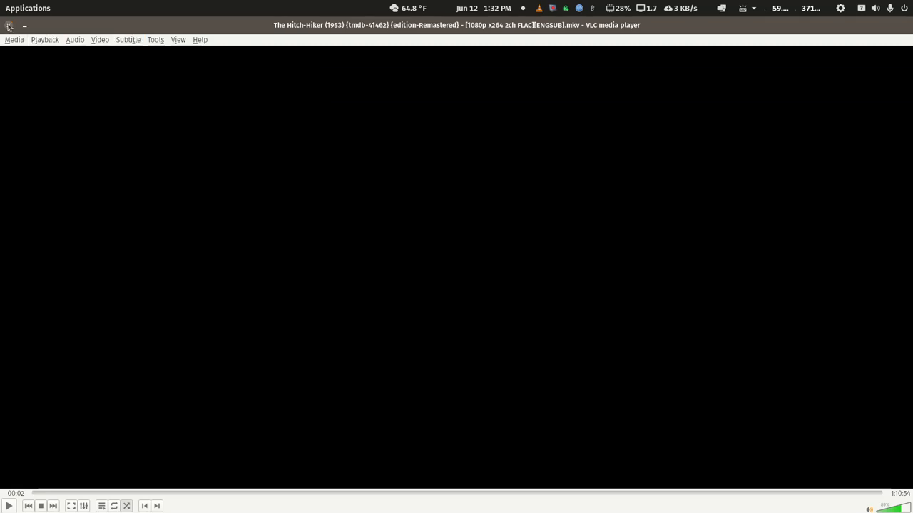
{"action": "left_click", "coordinate": [9, 27]}
Open the remastered Hitch-Hiker .mkv with MKVToolNix GUI.
{"action": "right_click", "coordinate": [260, 113]}
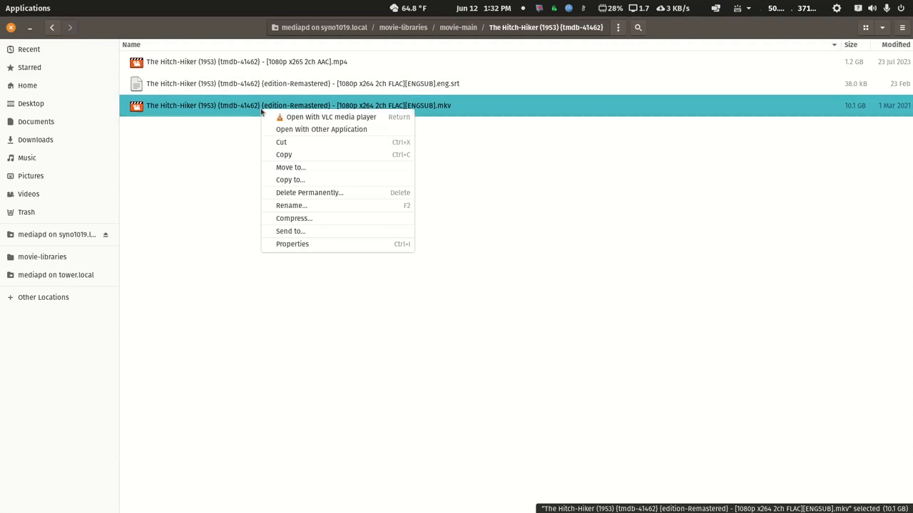
{"action": "left_click", "coordinate": [283, 130]}
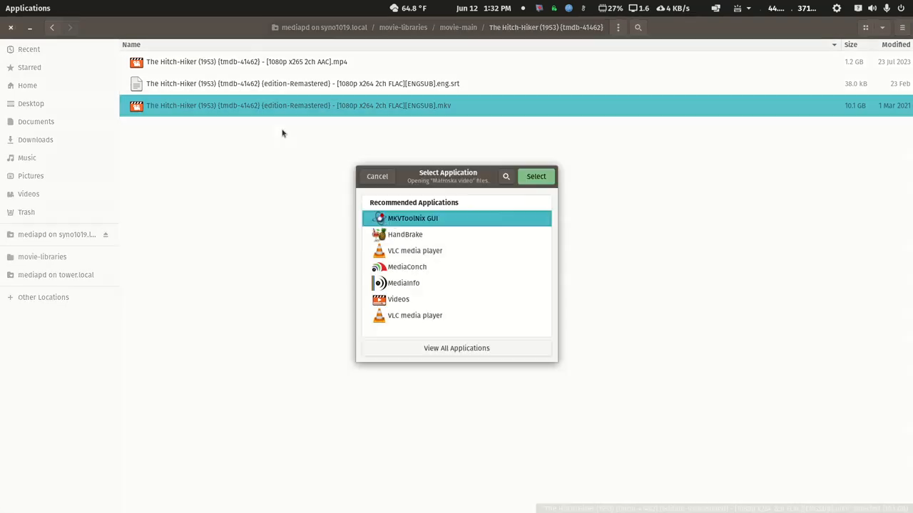
{"action": "left_click", "coordinate": [535, 177]}
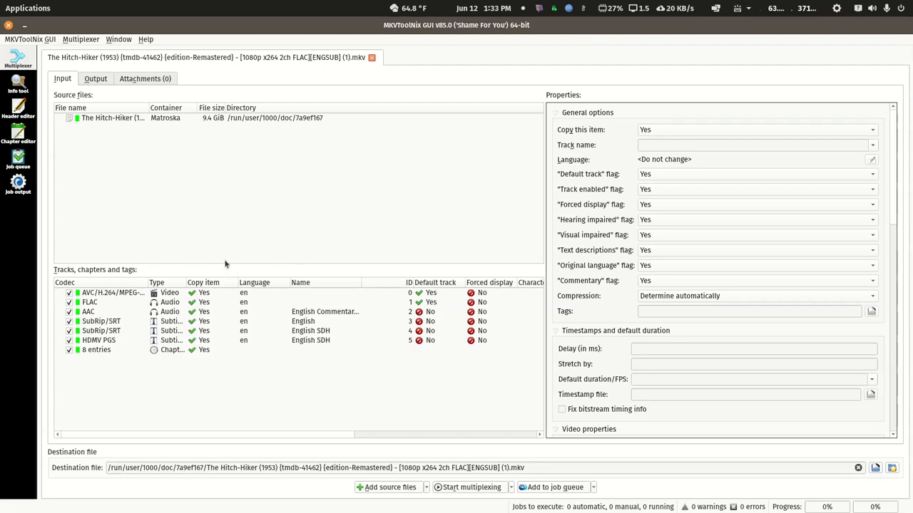
Select the FLAC and AAC audio tracks and the two SubRip/SRT subtitle tracks in turn to examine their properties.
{"action": "left_click", "coordinate": [91, 304]}
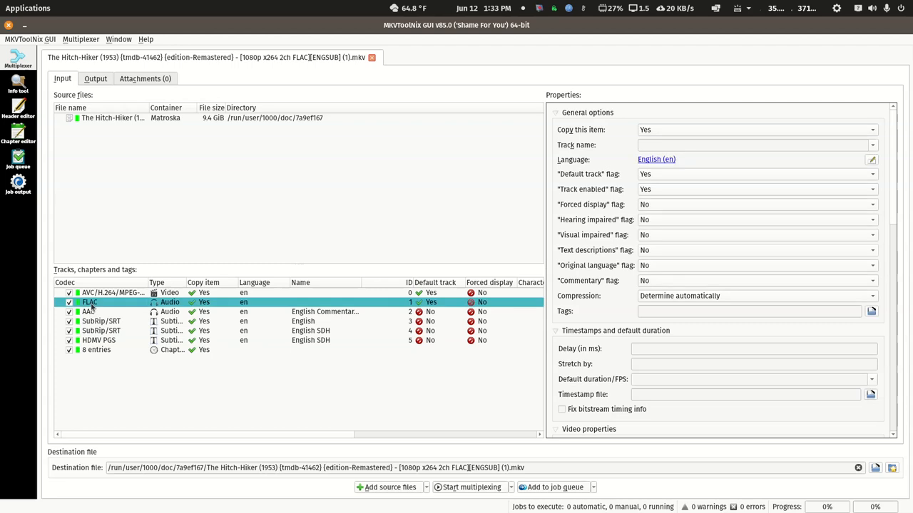
{"action": "left_click", "coordinate": [92, 312]}
{"action": "left_click", "coordinate": [91, 303]}
{"action": "left_click", "coordinate": [91, 313]}
{"action": "left_click", "coordinate": [93, 304]}
{"action": "left_click", "coordinate": [89, 312]}
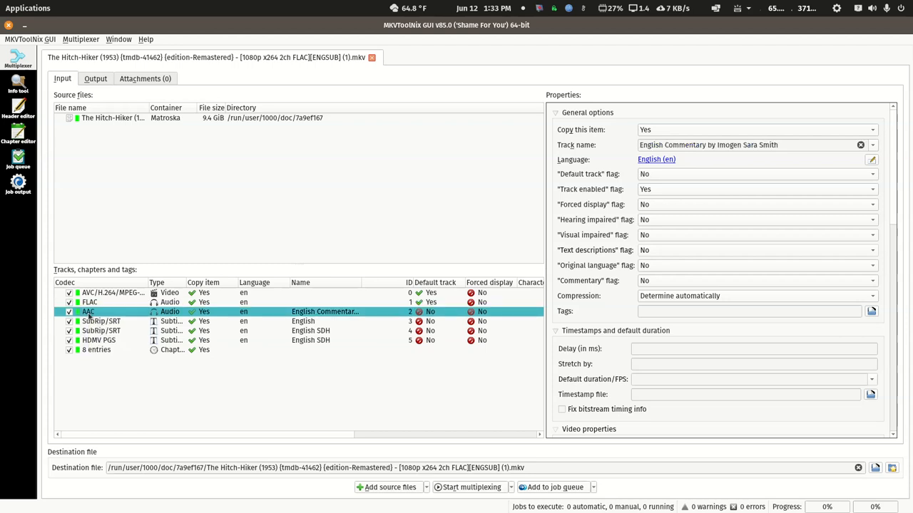
{"action": "left_click", "coordinate": [99, 322]}
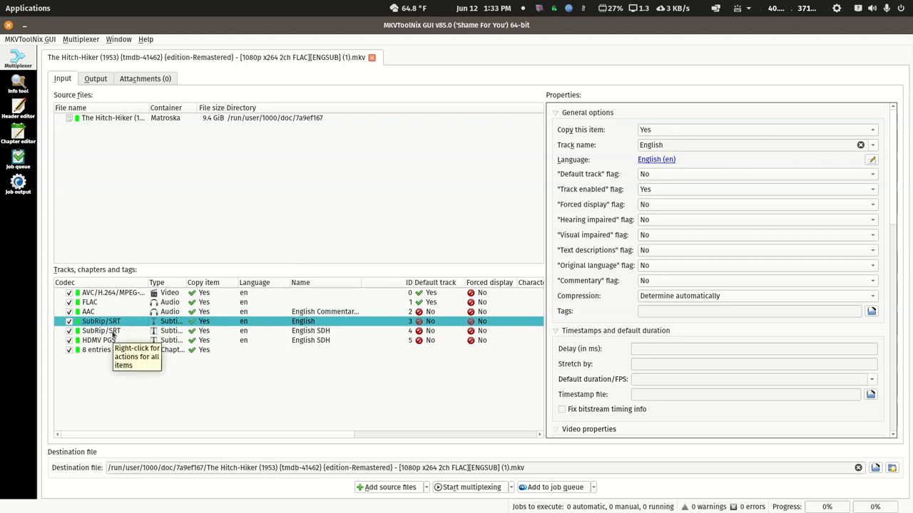
{"action": "left_click", "coordinate": [115, 332]}
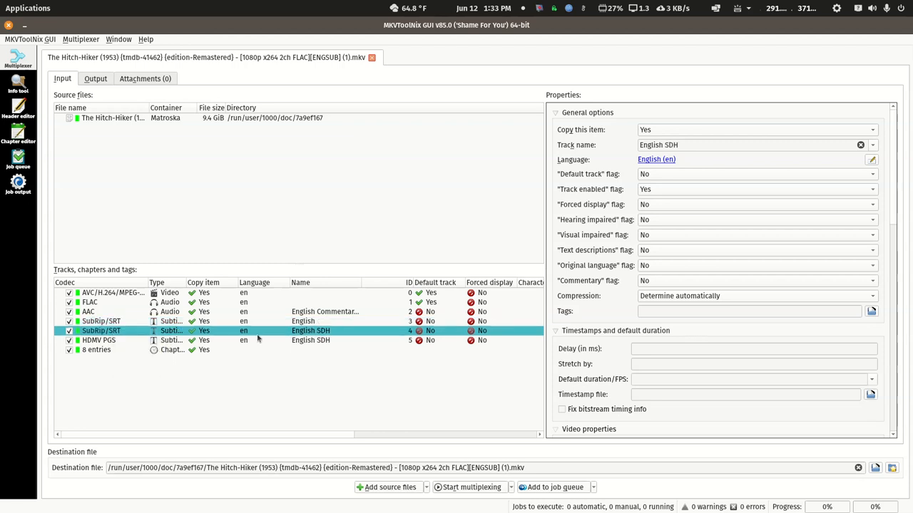
Try clearing the HDMV PGS track's name and setting its "Hearing impaired" flag to Yes, and close the program without multiplexing.
{"action": "left_click", "coordinate": [106, 342]}
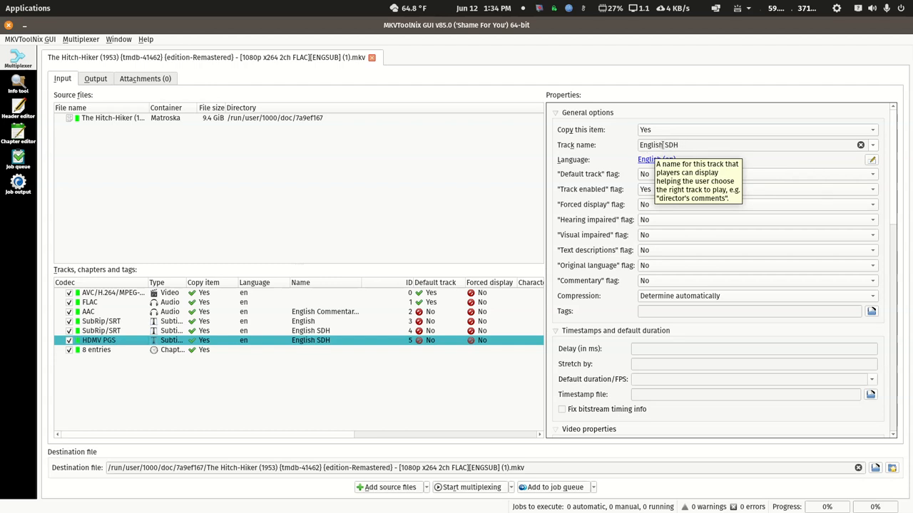
{"action": "left_click", "coordinate": [860, 145]}
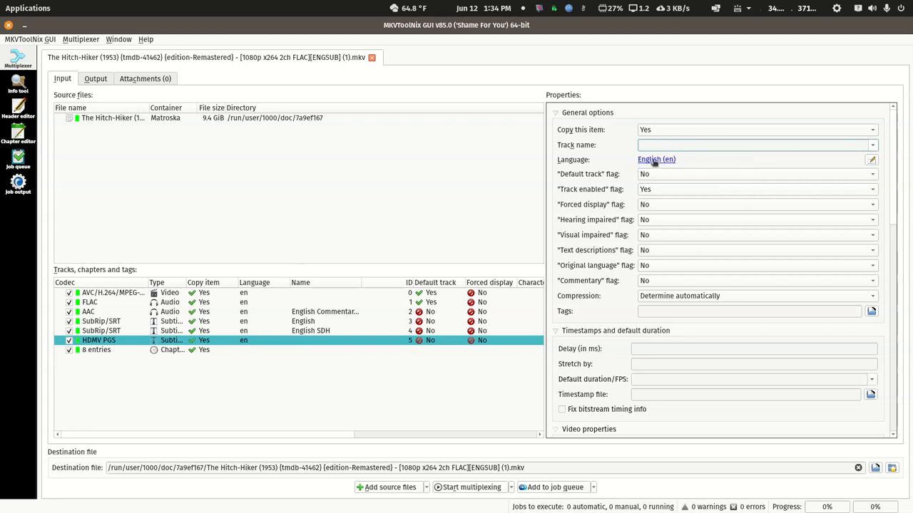
{"action": "mouse_move", "coordinate": [661, 163]}
{"action": "left_click", "coordinate": [828, 225]}
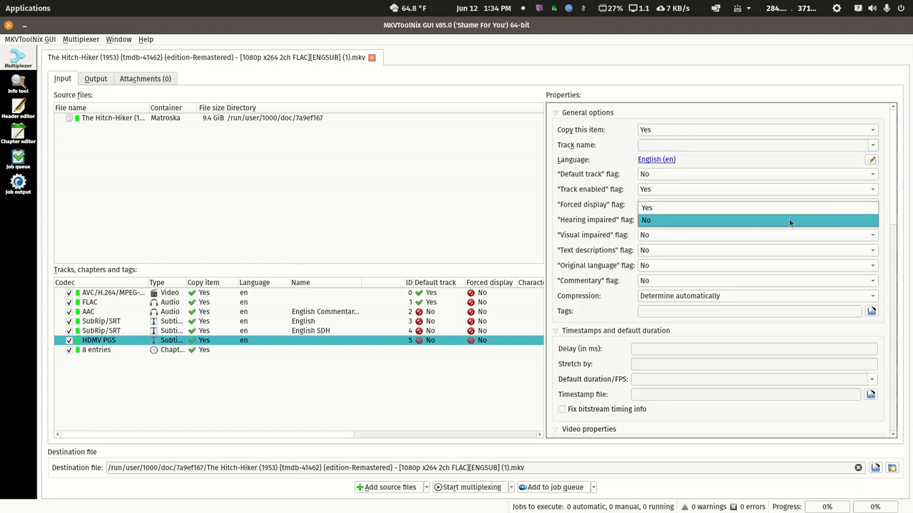
{"action": "left_click", "coordinate": [717, 207]}
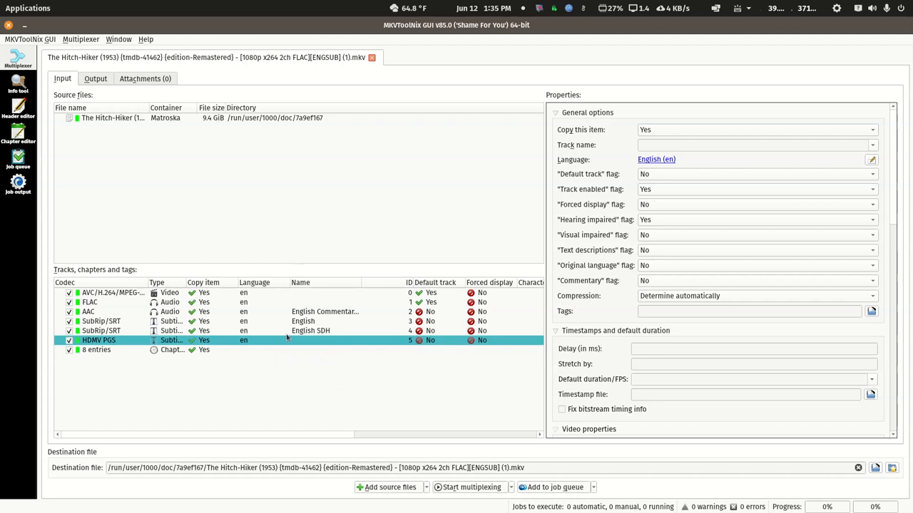
{"action": "left_click", "coordinate": [8, 26]}
{"action": "left_click", "coordinate": [523, 277]}
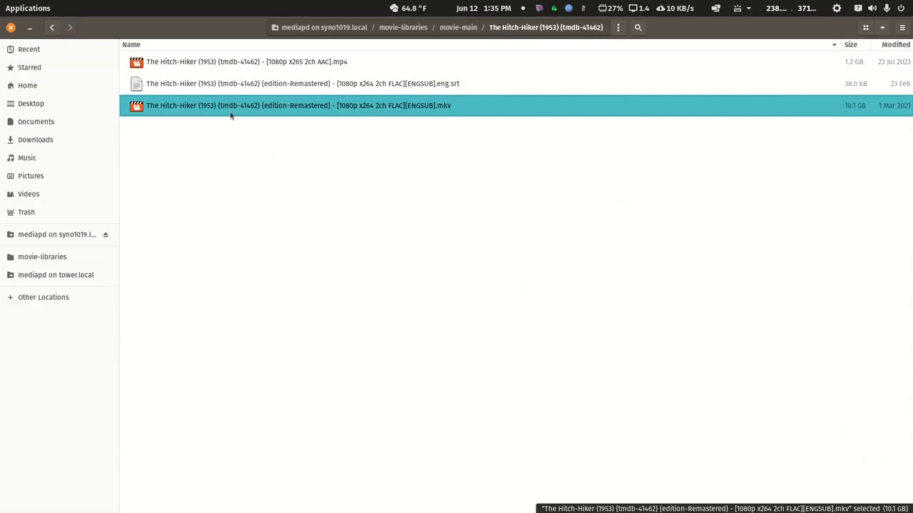
Restore the file manager window to its smaller size, launch Plex HTPC, and maximize the Plex window.
{"action": "double_click", "coordinate": [234, 29]}
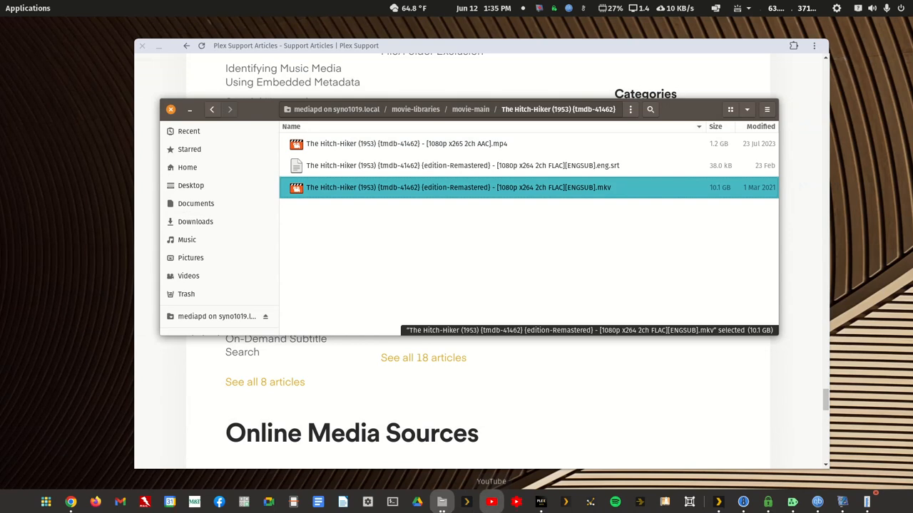
{"action": "left_click", "coordinate": [467, 503]}
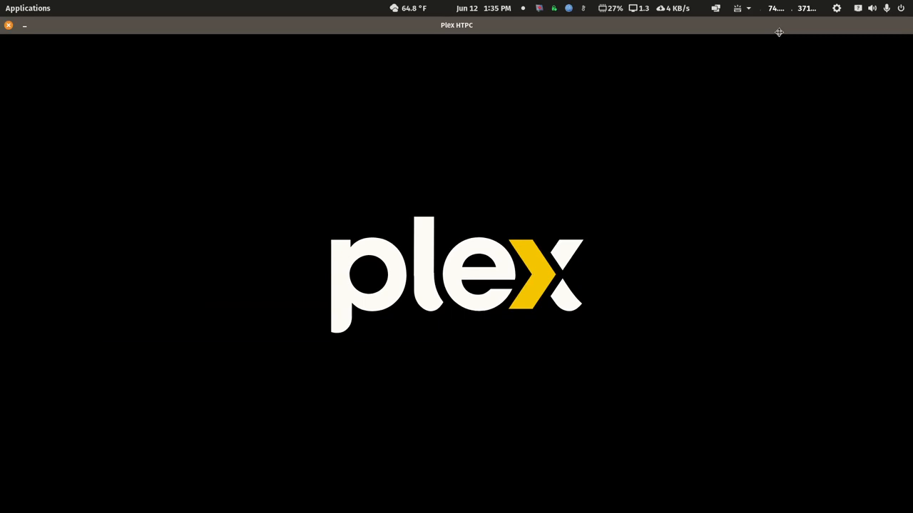
{"action": "double_click", "coordinate": [778, 32]}
{"action": "left_click", "coordinate": [714, 107]}
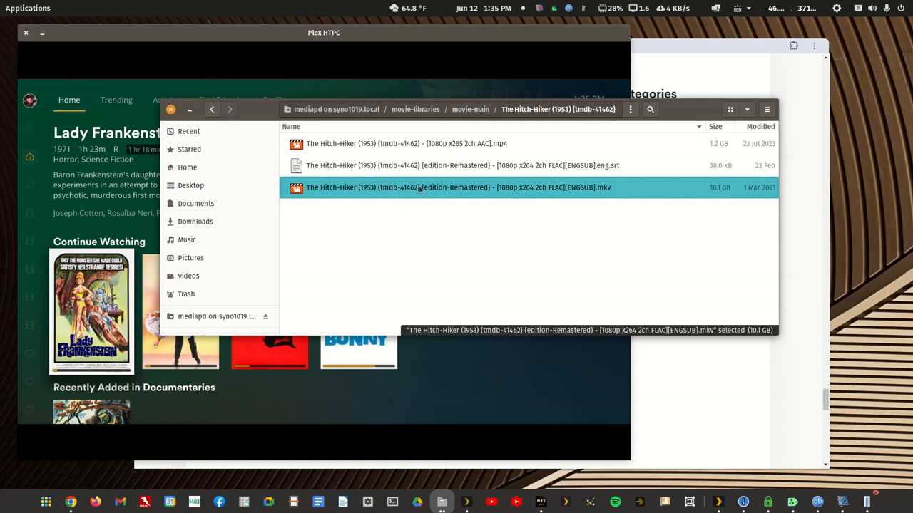
{"action": "left_click", "coordinate": [450, 48]}
{"action": "double_click", "coordinate": [343, 35]}
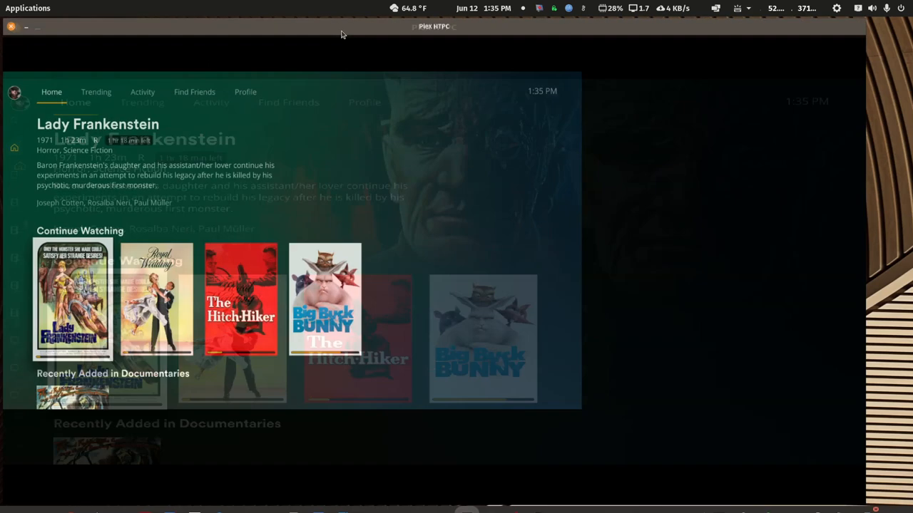
Go to the Movies library and switch from its Recommended view to the Library view.
{"action": "key", "text": "Left"}
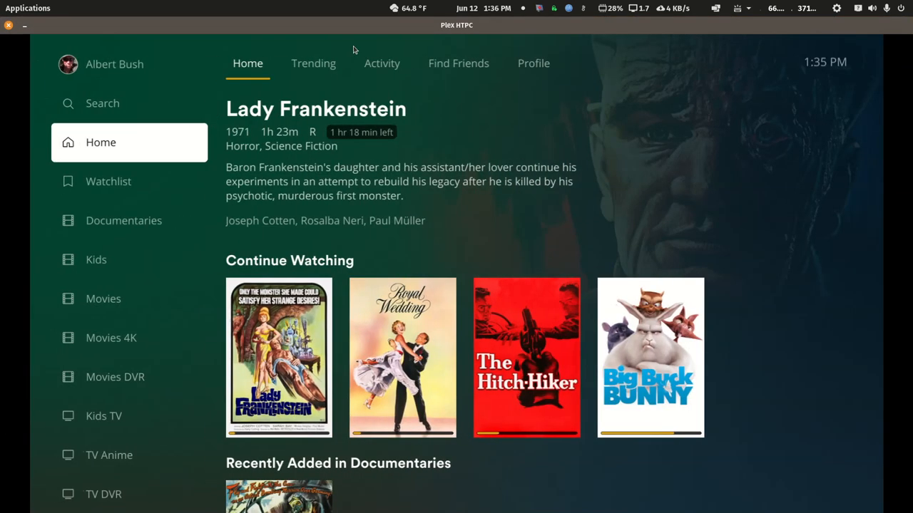
{"action": "key", "text": "Down"}
{"action": "key", "text": "Down"}
{"action": "key", "text": "Down"}
{"action": "key", "text": "Down"}
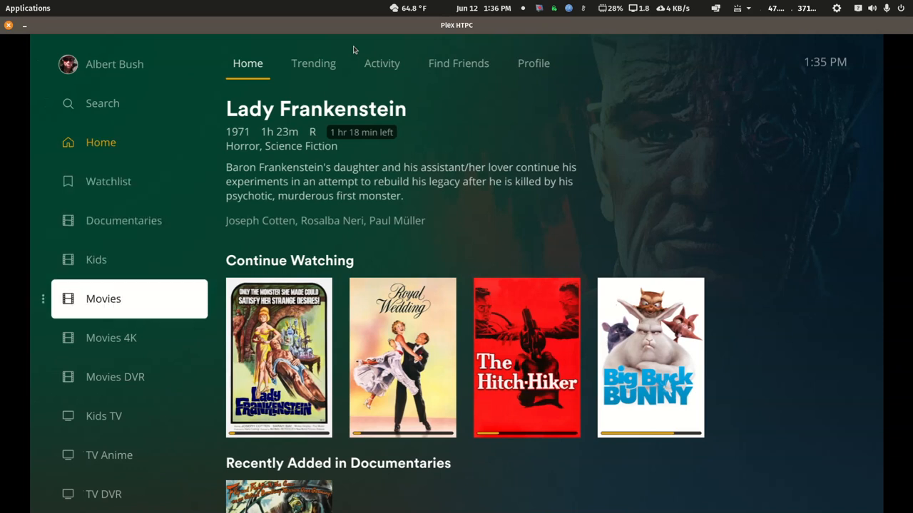
{"action": "key", "text": "Right"}
{"action": "key", "text": "Down"}
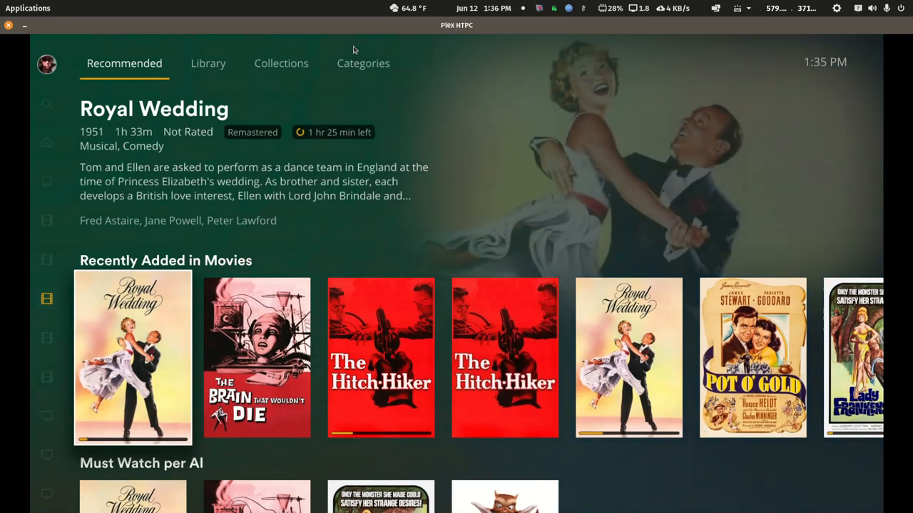
{"action": "key", "text": "Up"}
{"action": "key", "text": "Up"}
{"action": "key", "text": "Right"}
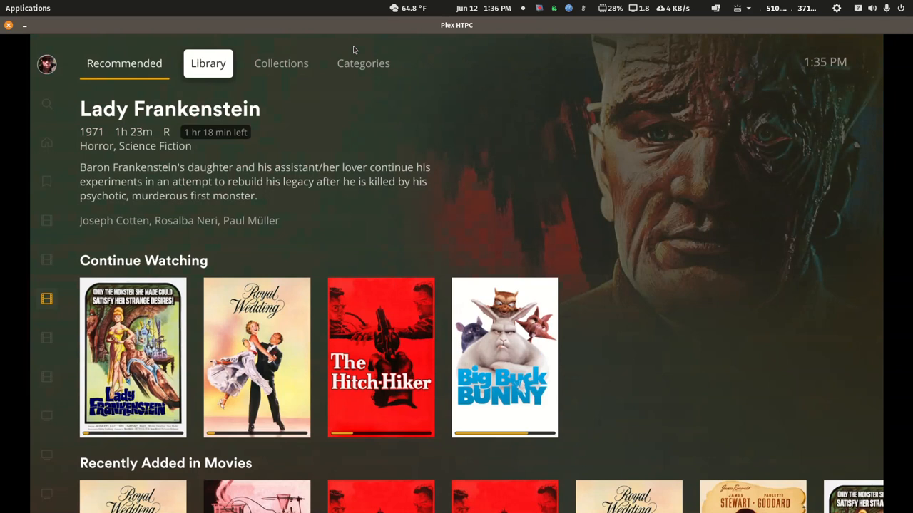
Highlight The Hitch-Hiker (1953, Remastered) in the movie grid, comparing it with the non-remastered entry beside it.
{"action": "key", "text": "Down"}
{"action": "key", "text": "Right"}
{"action": "key", "text": "Right"}
{"action": "key", "text": "Down"}
{"action": "key", "text": "Right"}
{"action": "key", "text": "Right"}
{"action": "key", "text": "Right"}
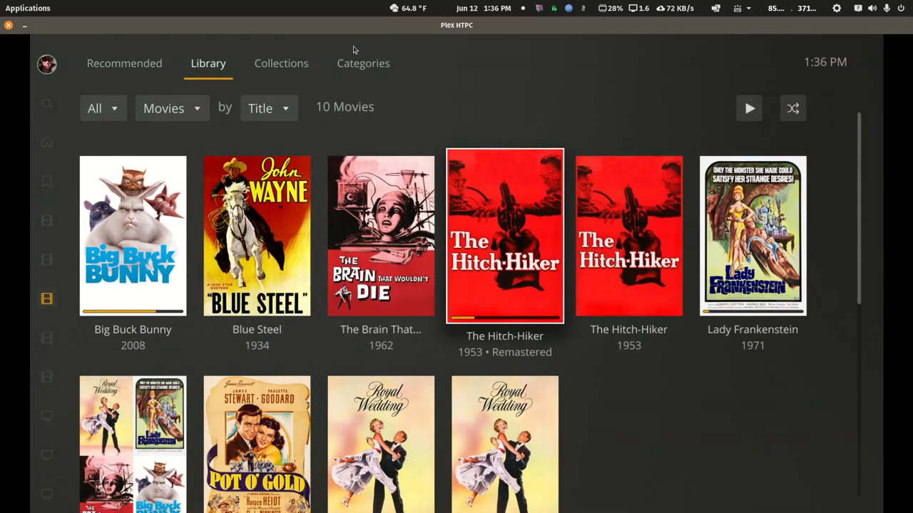
{"action": "key", "text": "Right"}
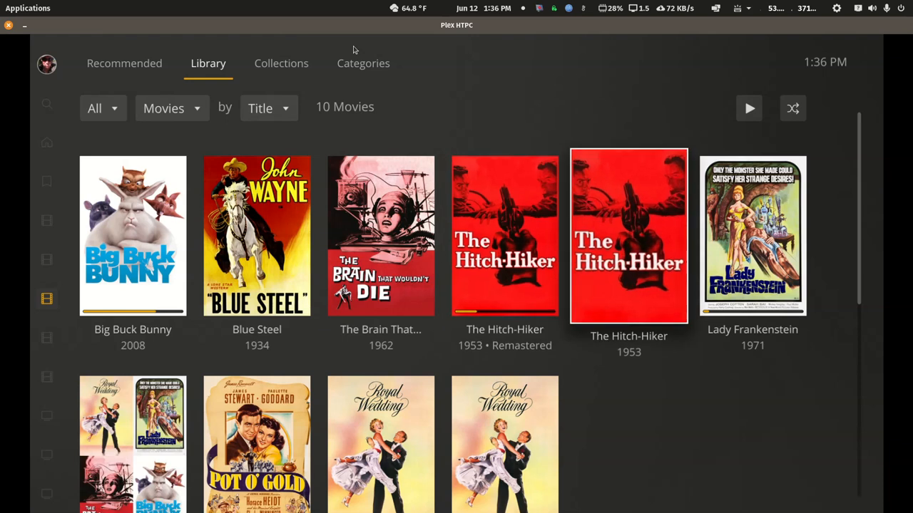
{"action": "key", "text": "Left"}
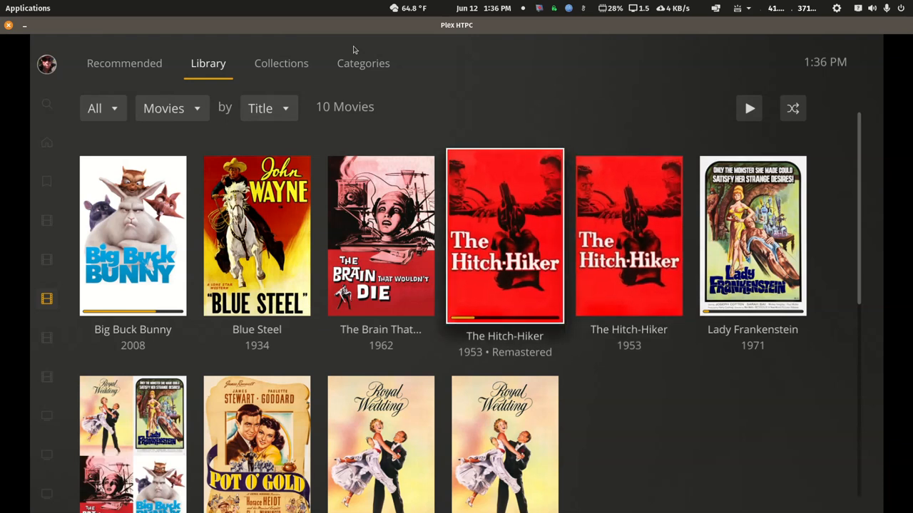
Open the details of the remastered Hitch-Hiker, resume playback, and pause on a scene with a subtitle.
{"action": "key", "text": "Return"}
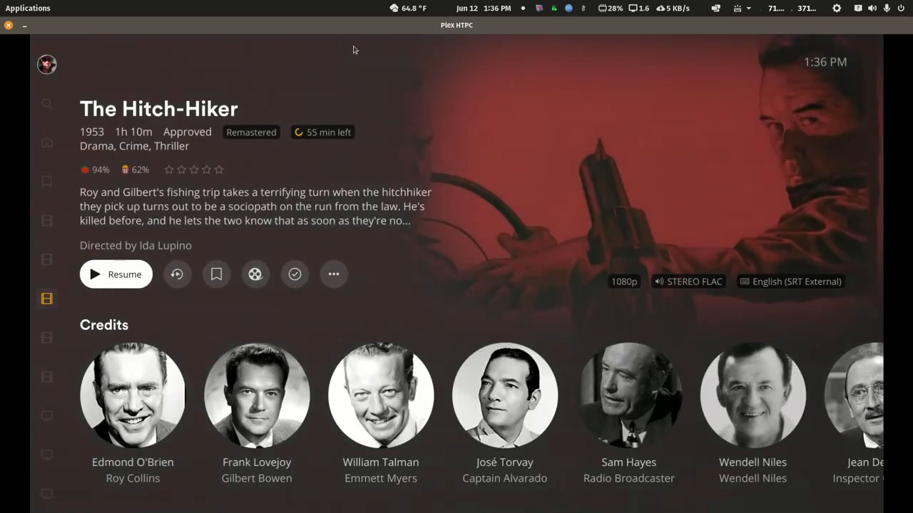
{"action": "key", "text": "Return"}
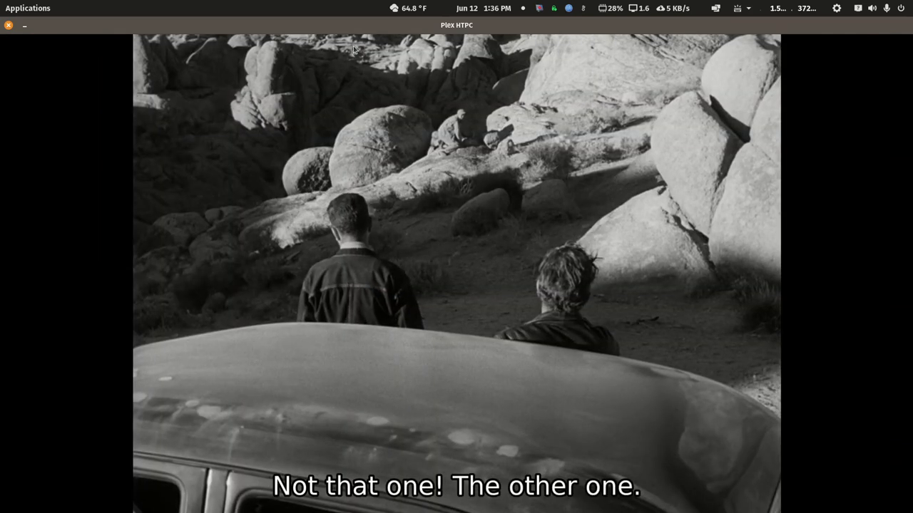
{"action": "key", "text": "space"}
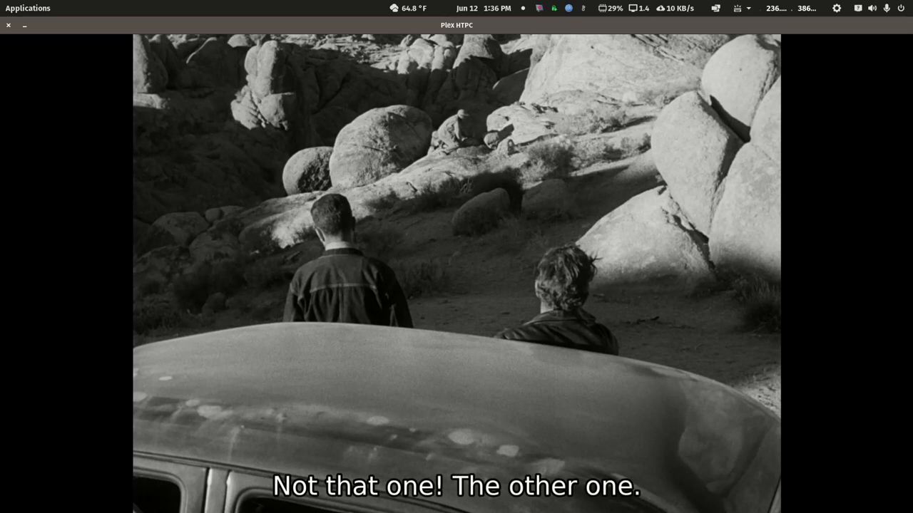
Bring the Plex Web dashboard over the paused player, check the stream's subtitle details, and move the dashboard window away.
{"action": "left_click_drag", "start_coordinate": [756, 122], "coordinate": [563, 70]}
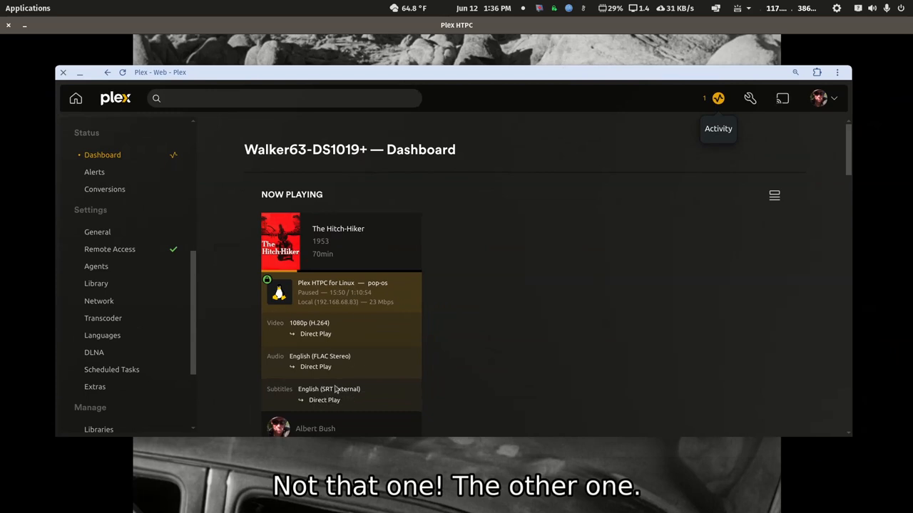
{"action": "left_click_drag", "start_coordinate": [343, 76], "coordinate": [364, 512]}
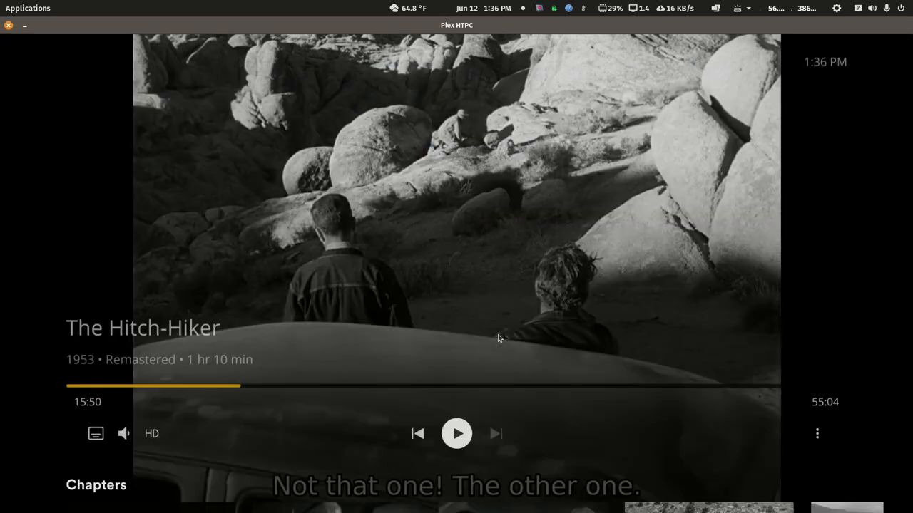
Open the subtitle language list for The Hitch-Hiker and go over the search option and the external SRT, PGS and embedded SRT entries.
{"action": "mouse_move", "coordinate": [499, 338]}
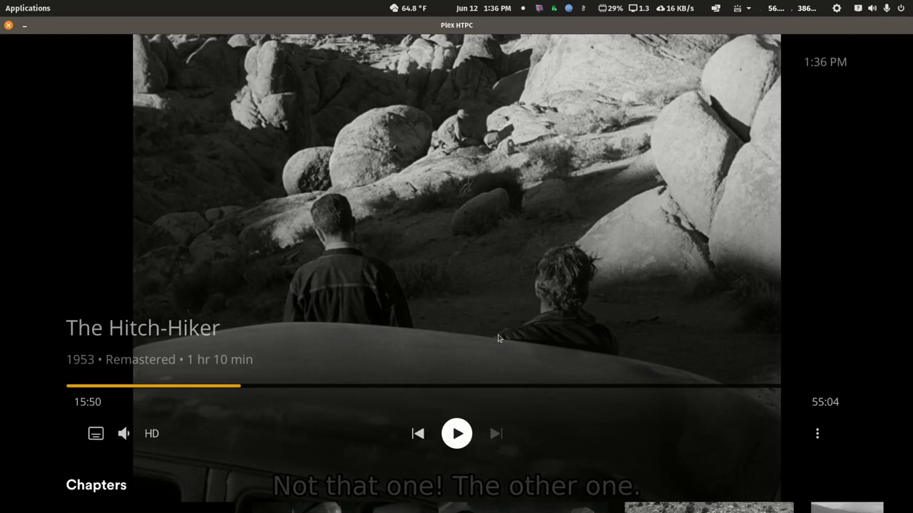
{"action": "key", "text": "Left"}
{"action": "key", "text": "Left"}
{"action": "key", "text": "Left"}
{"action": "key", "text": "Left"}
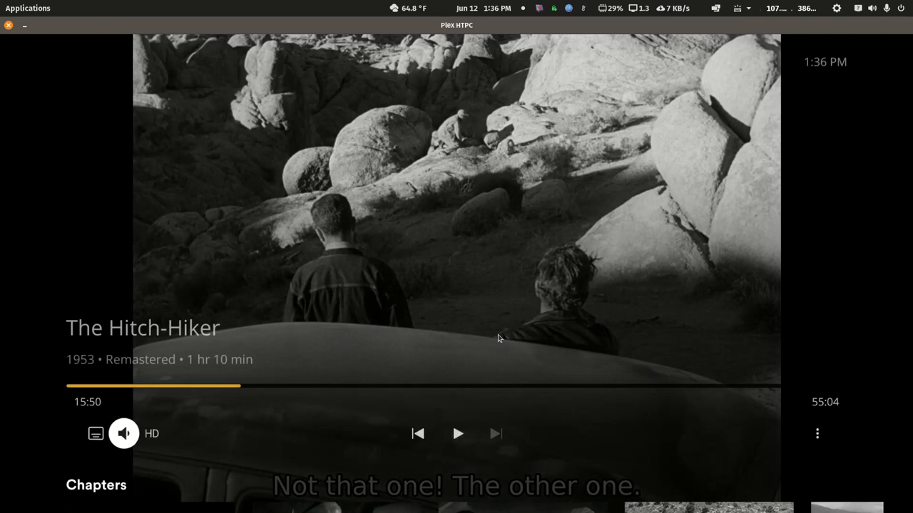
{"action": "key", "text": "Return"}
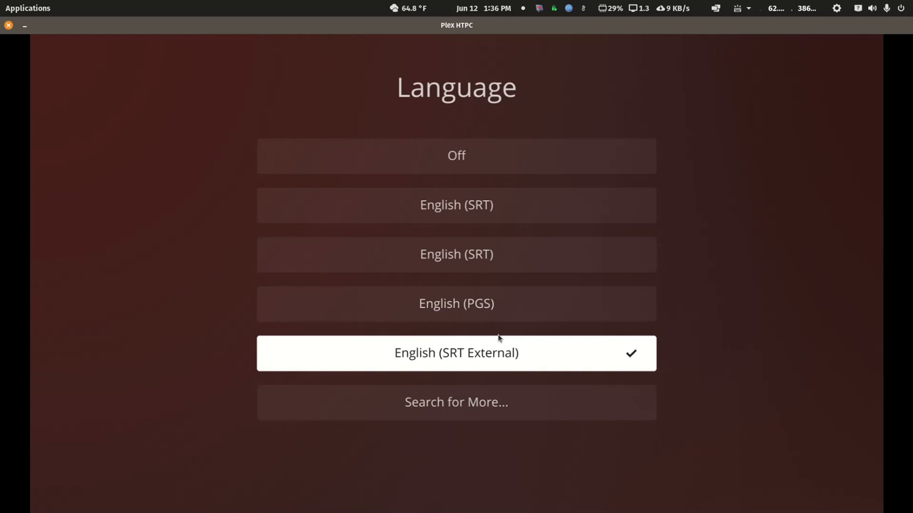
{"action": "key", "text": "Down"}
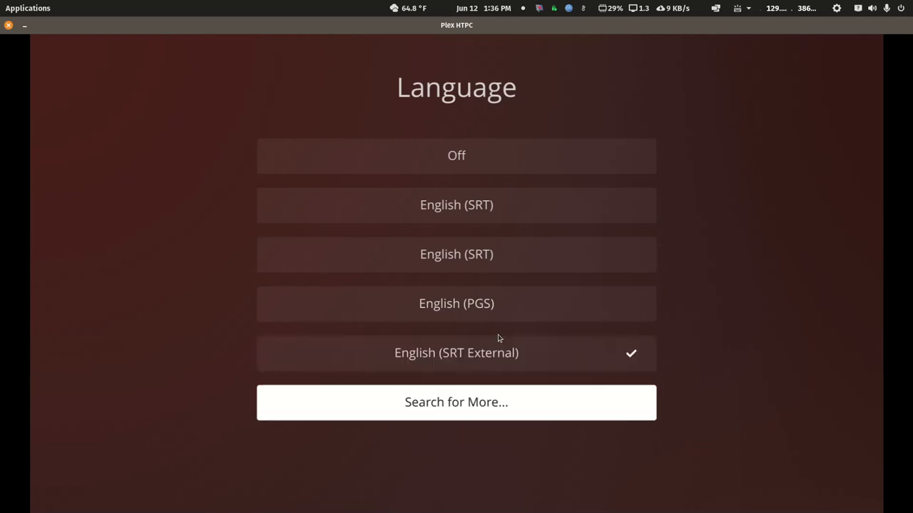
{"action": "key", "text": "Up"}
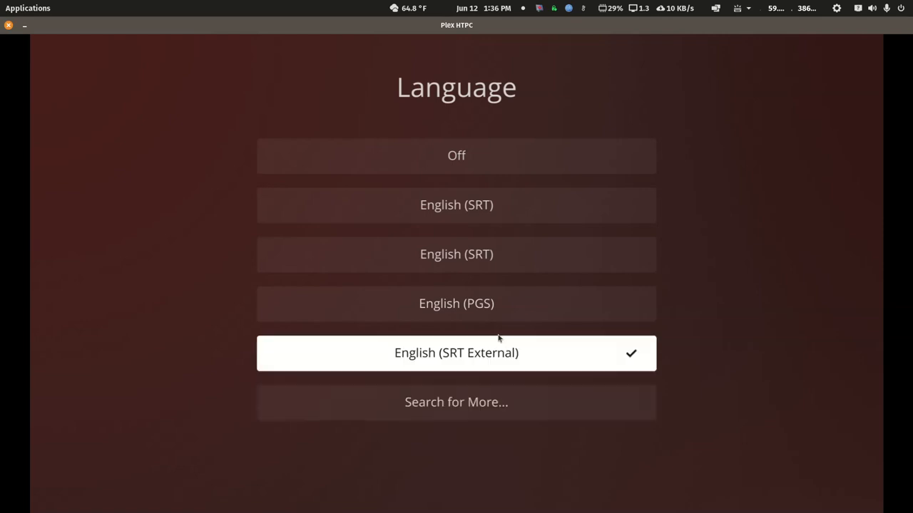
{"action": "key", "text": "Up"}
{"action": "key", "text": "Down"}
{"action": "key", "text": "Up"}
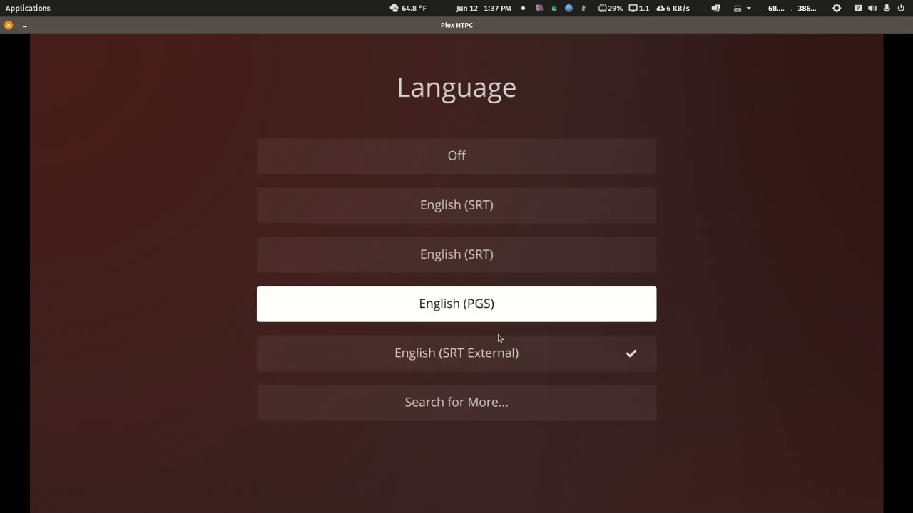
{"action": "key", "text": "Up"}
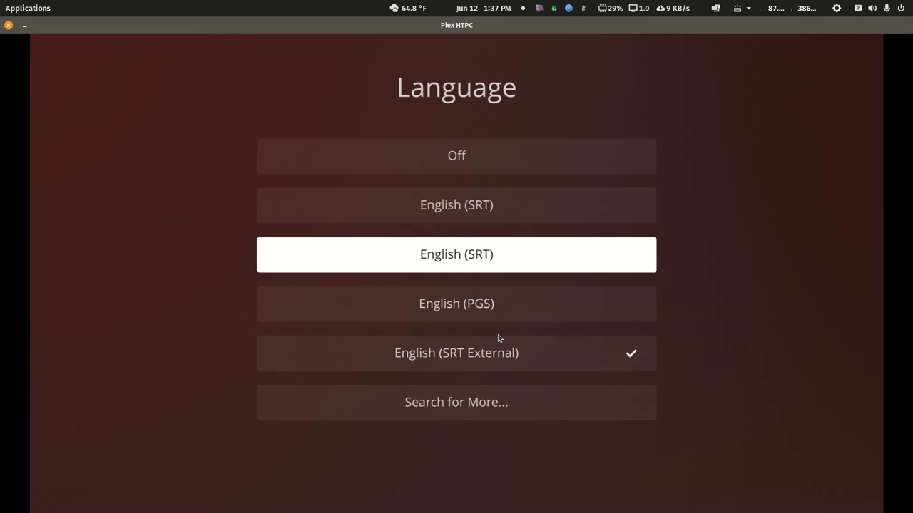
{"action": "key", "text": "Up"}
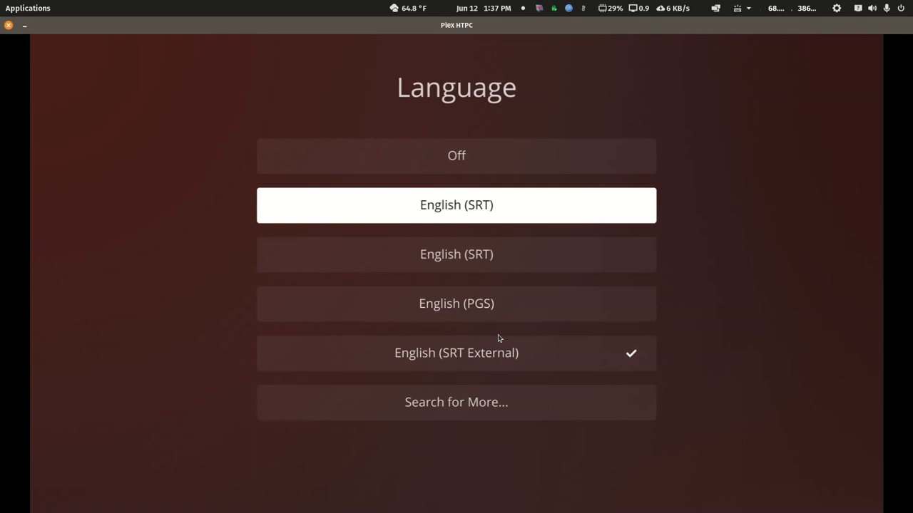
{"action": "key", "text": "Down"}
{"action": "key", "text": "Down"}
{"action": "key", "text": "Down"}
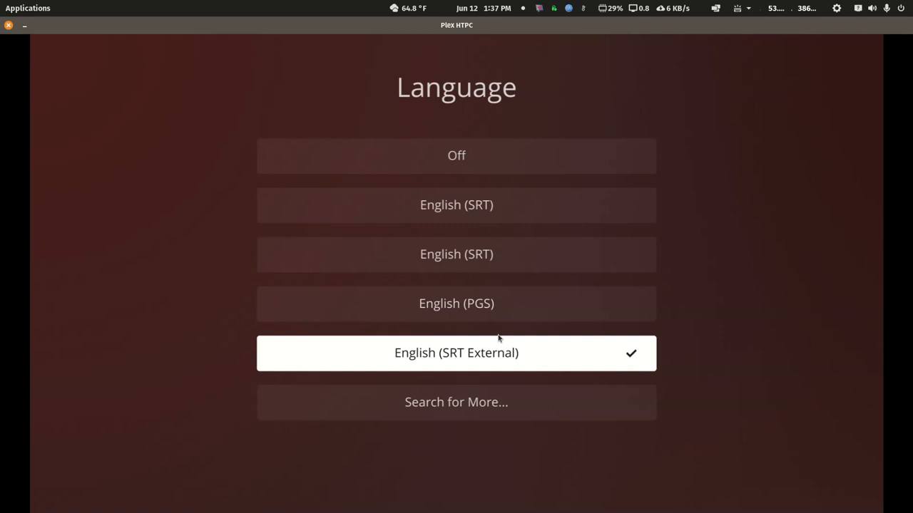
Turn off the movie's subtitles, leave the player, and resume playback from the details page.
{"action": "key", "text": "Up"}
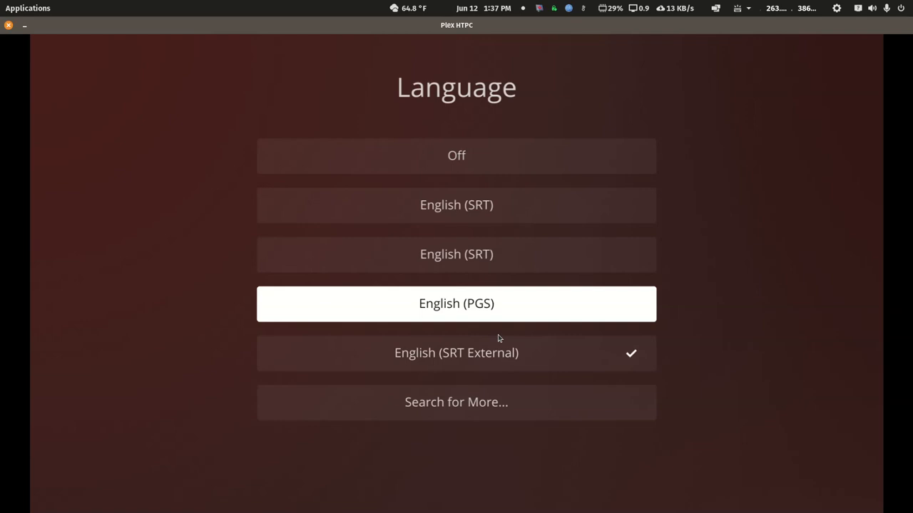
{"action": "key", "text": "Up"}
{"action": "key", "text": "Up"}
{"action": "key", "text": "Up"}
{"action": "key", "text": "Return"}
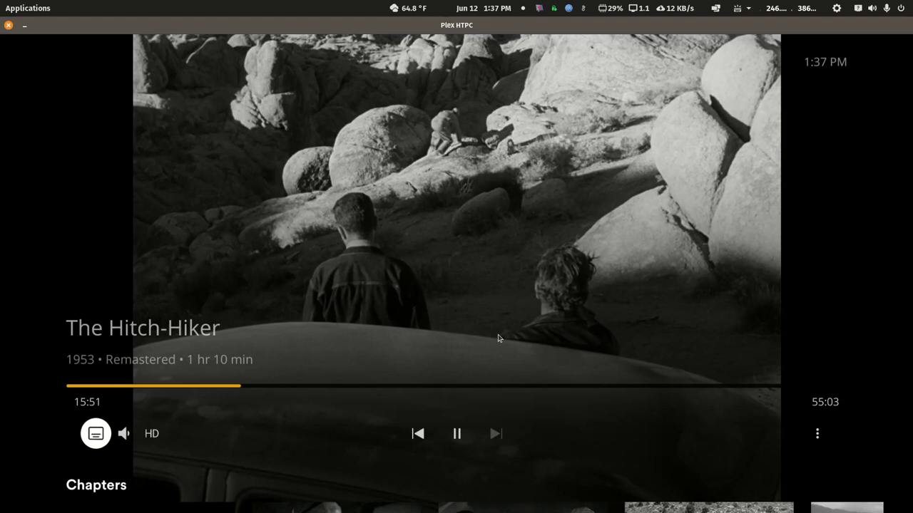
{"action": "key", "text": "Escape"}
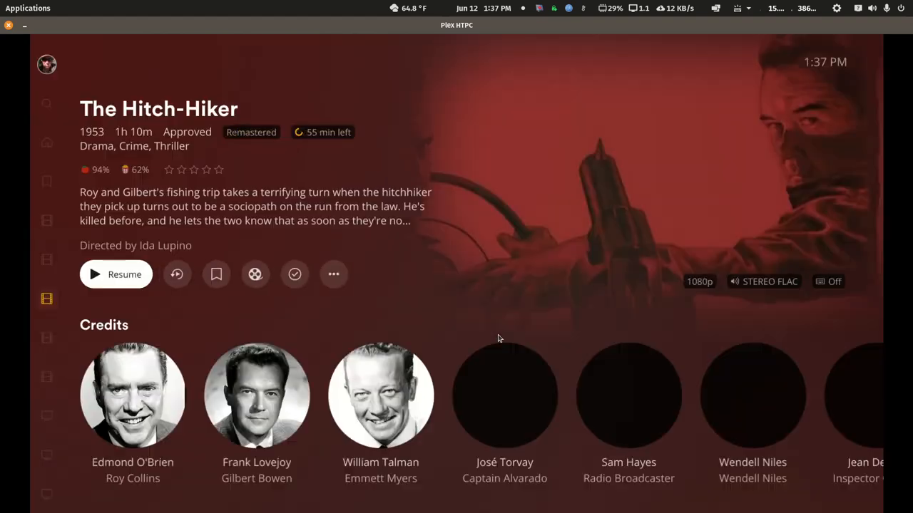
{"action": "key", "text": "Return"}
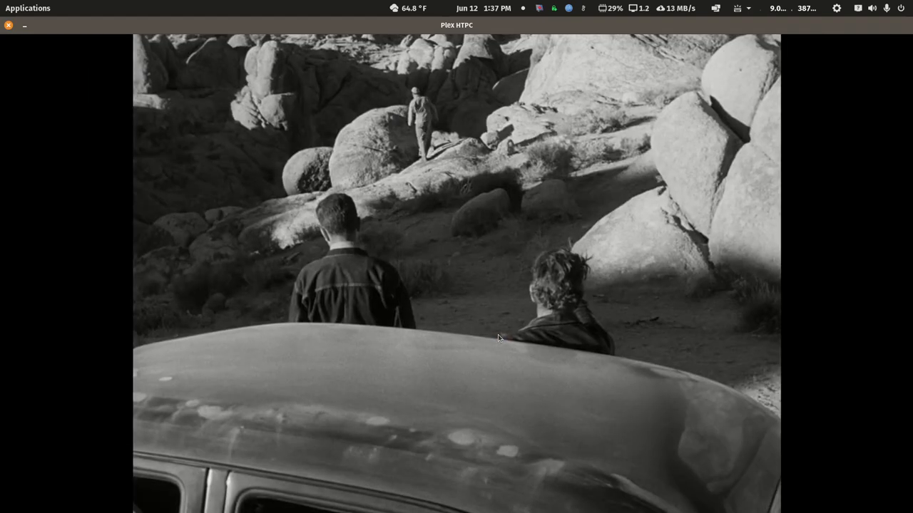
Set the subtitle language to English (PGS) and check the selection in the language list.
{"action": "key", "text": "Left"}
{"action": "key", "text": "Left"}
{"action": "key", "text": "Left"}
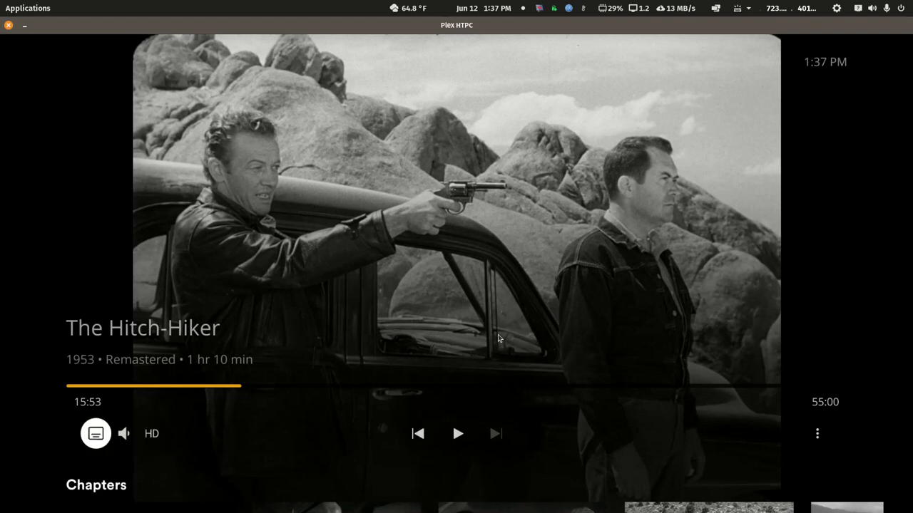
{"action": "key", "text": "Return"}
{"action": "key", "text": "Down"}
{"action": "key", "text": "Down"}
{"action": "key", "text": "Down"}
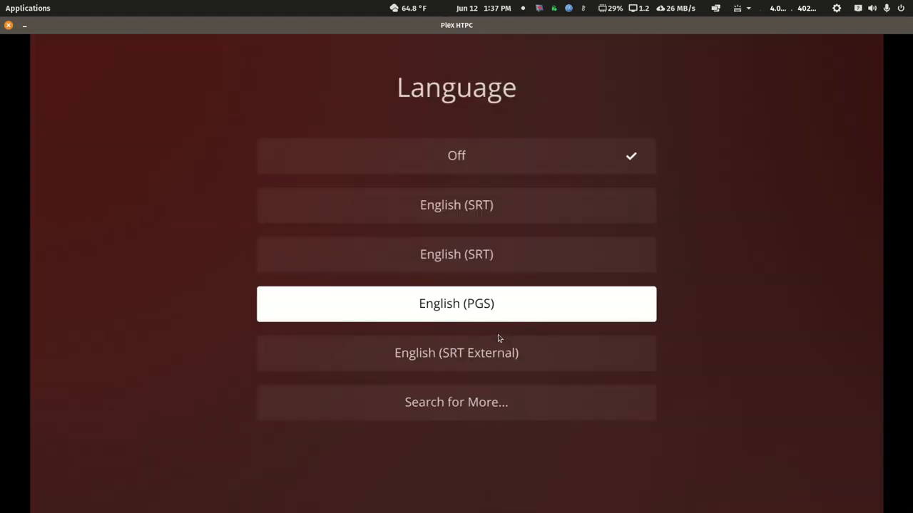
{"action": "key", "text": "Return"}
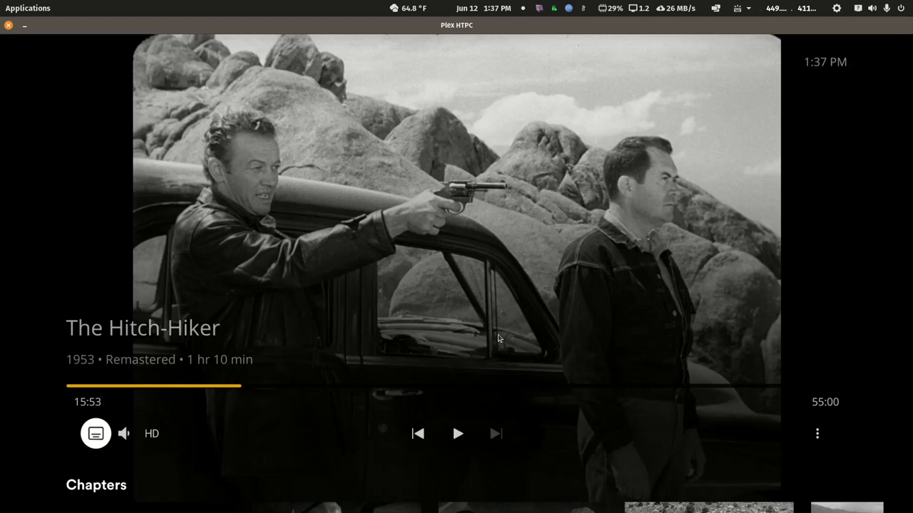
{"action": "key", "text": "Return"}
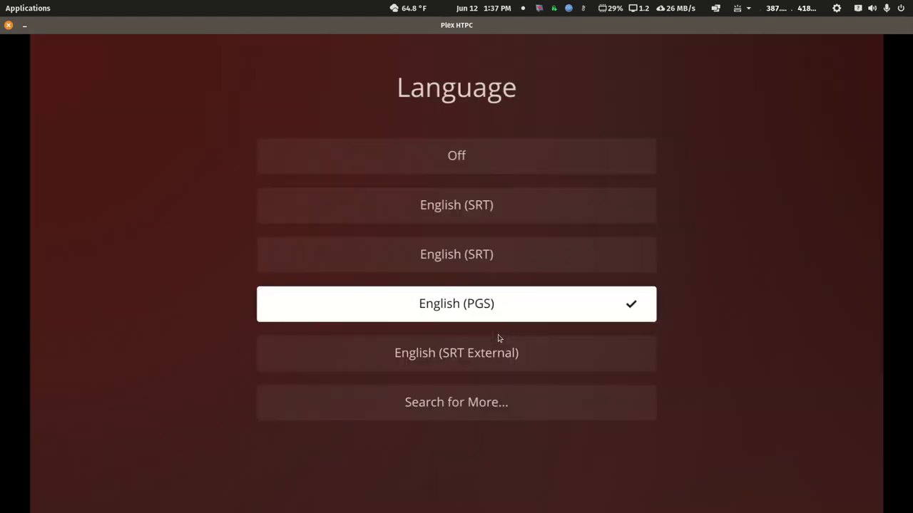
{"action": "key", "text": "Escape"}
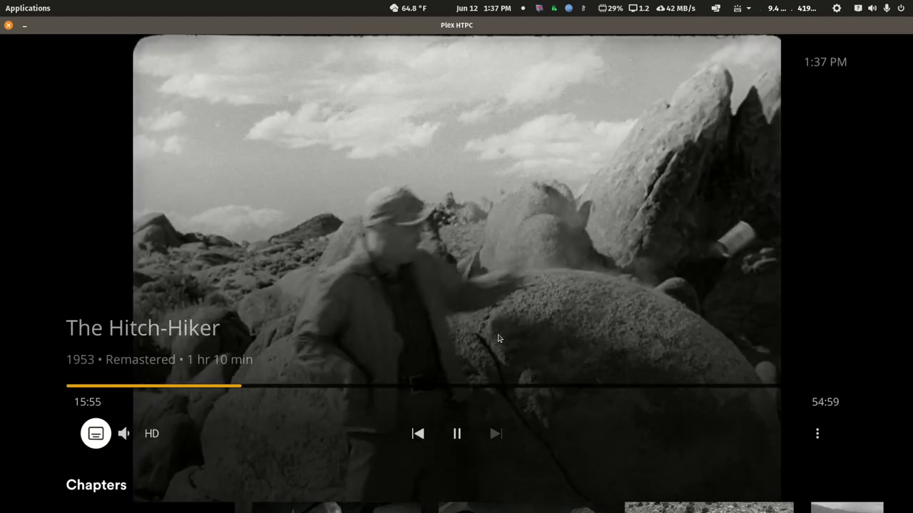
Leave the player, resume The Hitch-Hiker from its details page, and pause on a scene with a PGS subtitle.
{"action": "key", "text": "space"}
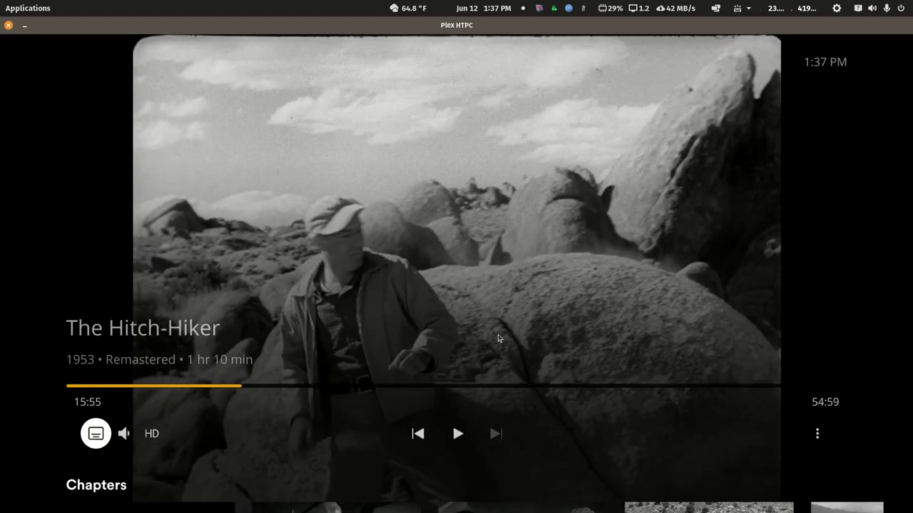
{"action": "key", "text": "Escape"}
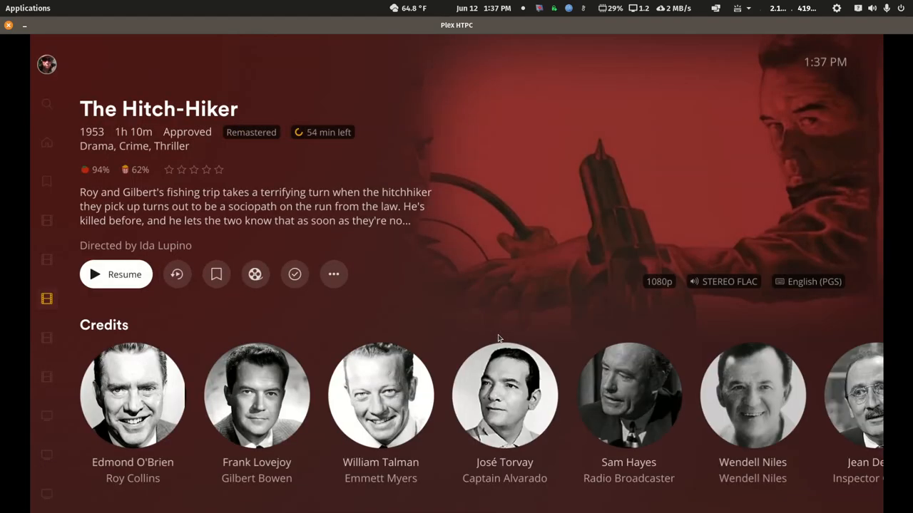
{"action": "key", "text": "Return"}
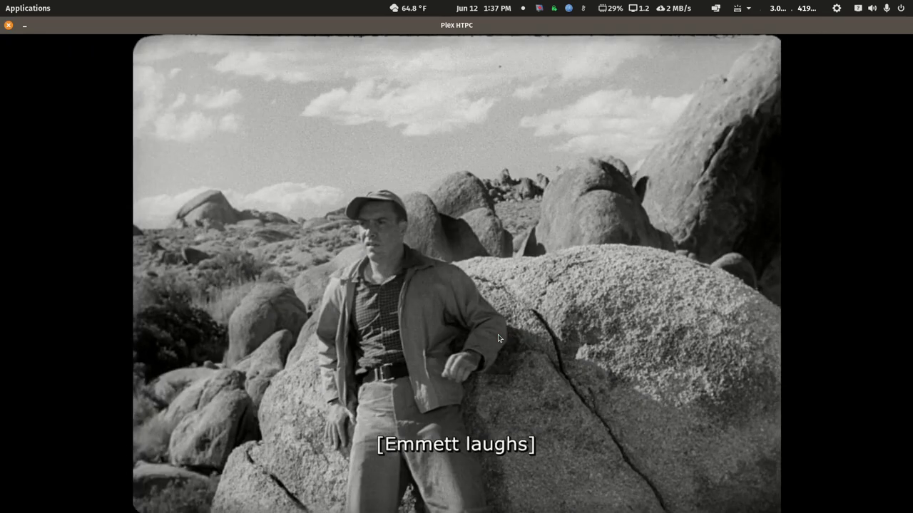
{"action": "key", "text": "space"}
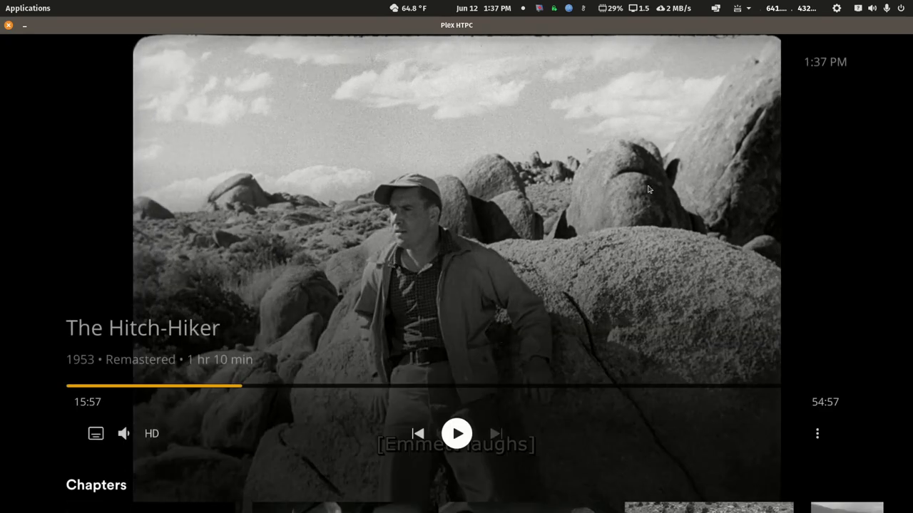
Check how the PGS subtitles are played in the Plex Web dashboard, then move the dashboard aside and return to the player.
{"action": "left_click_drag", "start_coordinate": [912, 65], "coordinate": [667, 65]}
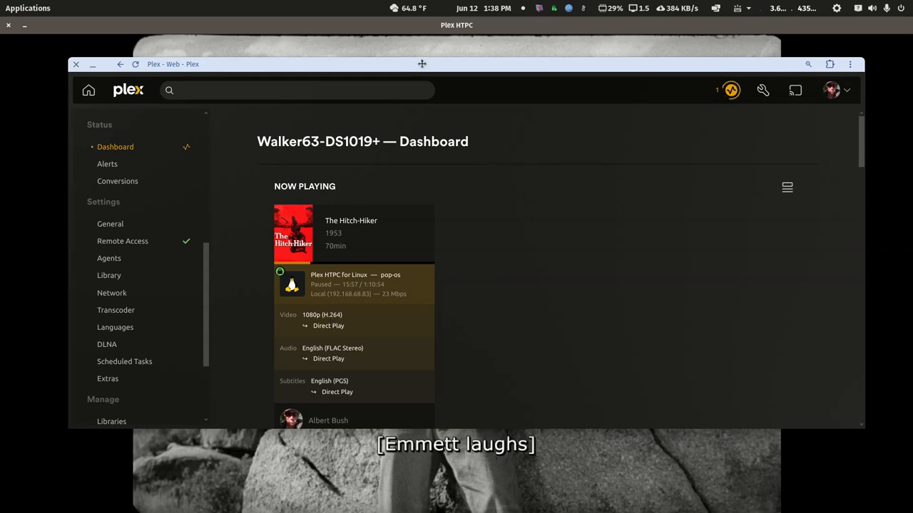
{"action": "left_click_drag", "start_coordinate": [422, 64], "coordinate": [909, 153]}
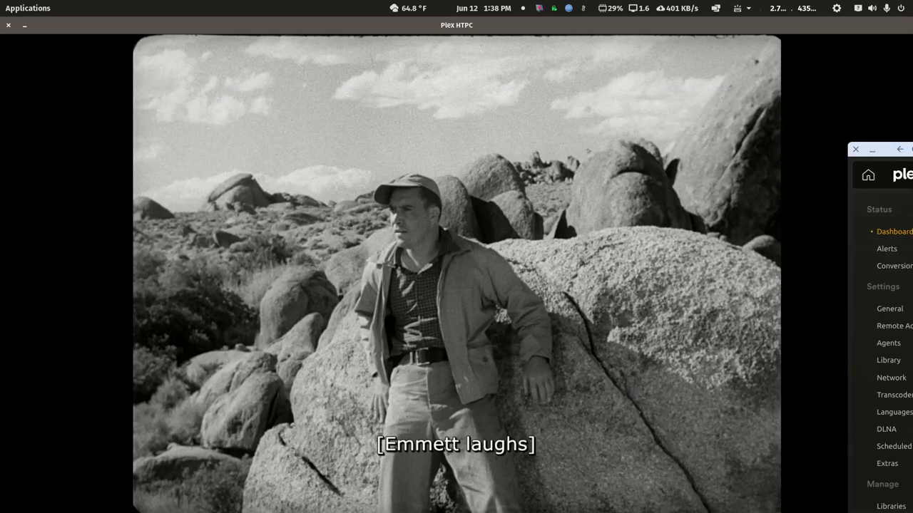
{"action": "left_click", "coordinate": [660, 26]}
Reopen the subtitle language list in the player and set the subtitles to Off.
{"action": "mouse_move", "coordinate": [509, 310]}
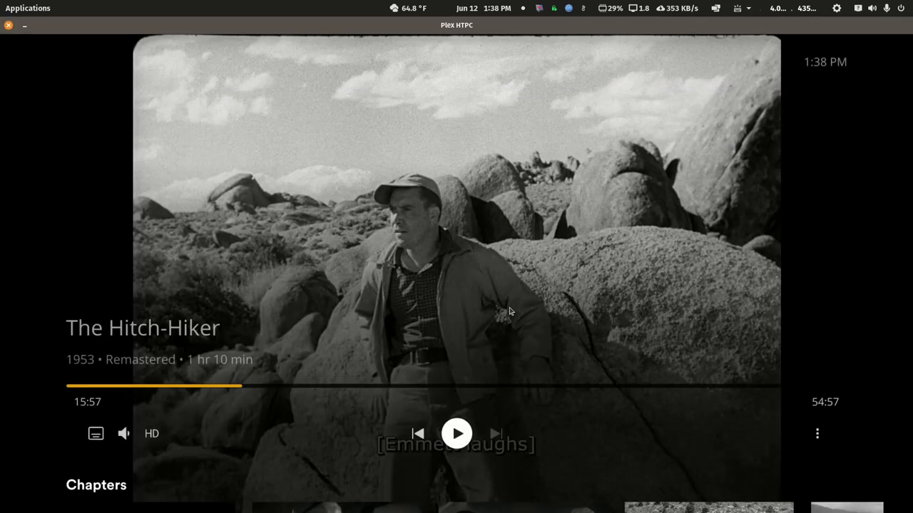
{"action": "key", "text": "Left"}
{"action": "key", "text": "Left"}
{"action": "key", "text": "Left"}
{"action": "key", "text": "Left"}
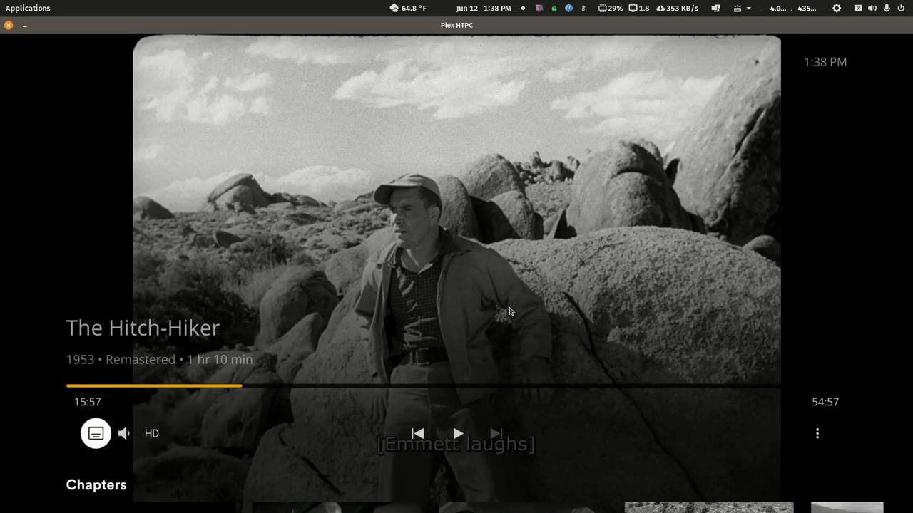
{"action": "key", "text": "Right"}
{"action": "key", "text": "Left"}
{"action": "key", "text": "Return"}
{"action": "key", "text": "Up"}
{"action": "key", "text": "Up"}
{"action": "key", "text": "Up"}
{"action": "key", "text": "Return"}
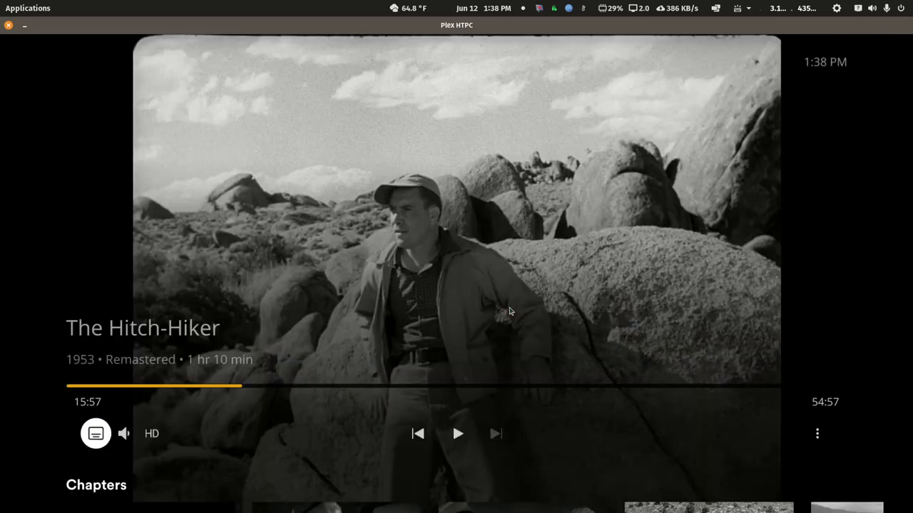
Leave the player and the Movies library, and quit Plex HTPC.
{"action": "key", "text": "Right"}
{"action": "key", "text": "Right"}
{"action": "key", "text": "Right"}
{"action": "key", "text": "Right"}
{"action": "key", "text": "Escape"}
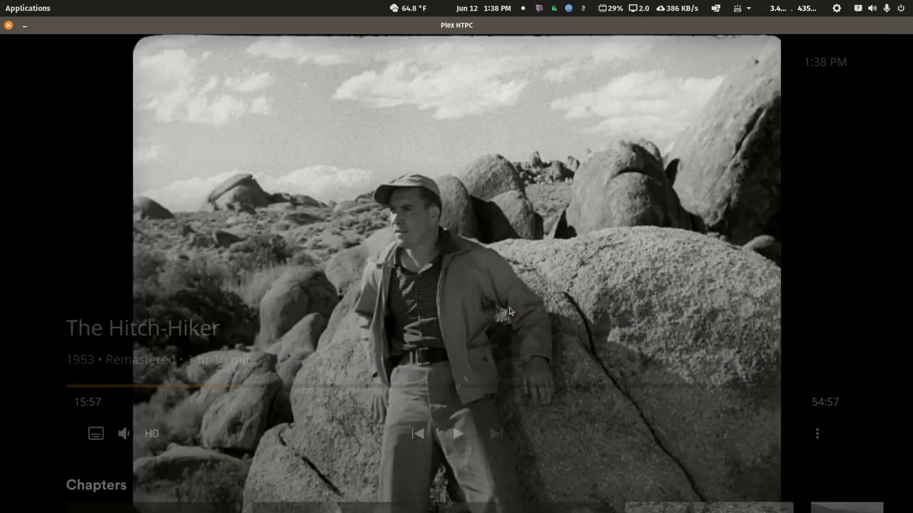
{"action": "key", "text": "Escape"}
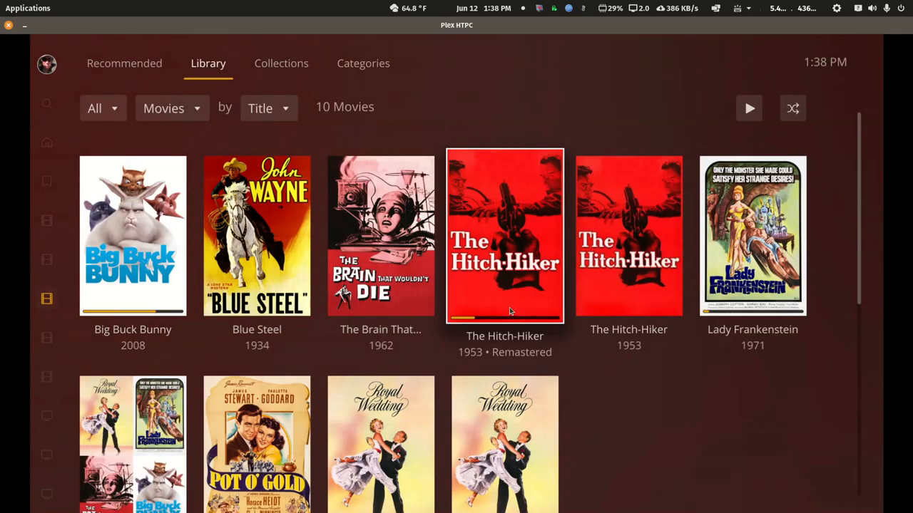
{"action": "key", "text": "Escape"}
{"action": "key", "text": "Escape"}
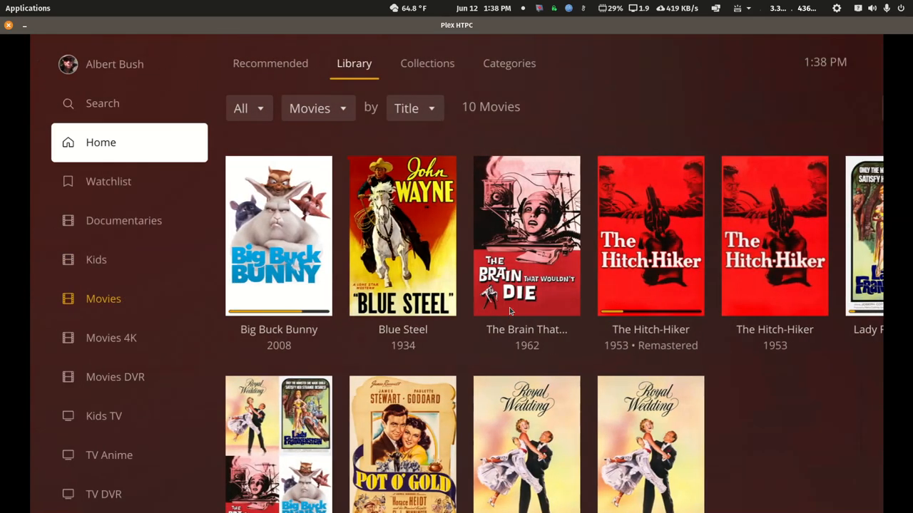
{"action": "key", "text": "Escape"}
{"action": "key", "text": "Return"}
Bring the Plex Web window back into view and open the server's Languages settings.
{"action": "left_click_drag", "start_coordinate": [912, 149], "coordinate": [312, 65]}
{"action": "scroll", "coordinate": [183, 283], "scroll_direction": "up", "scroll_amount": 3}
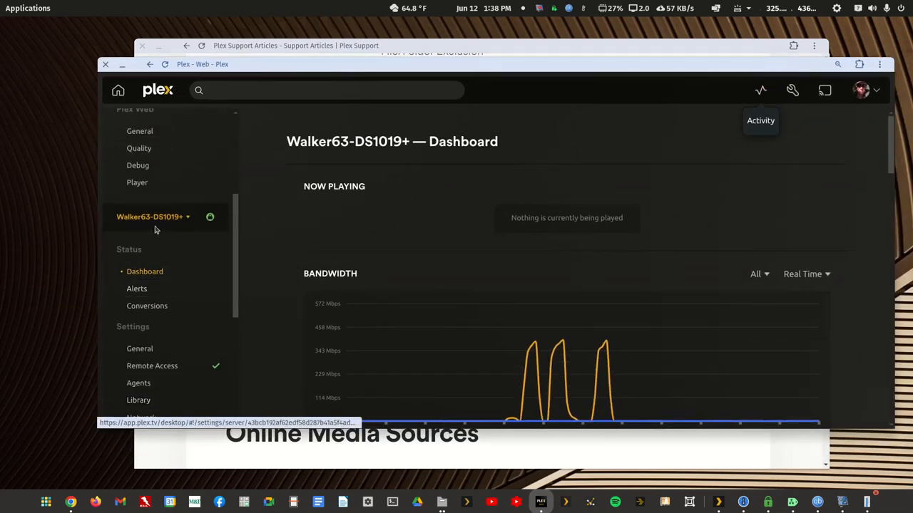
{"action": "scroll", "coordinate": [161, 223], "scroll_direction": "down", "scroll_amount": 3}
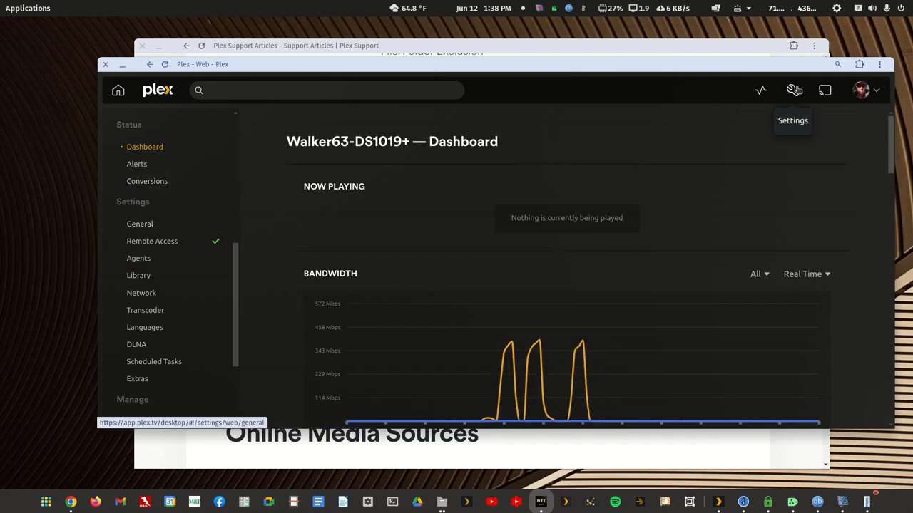
{"action": "scroll", "coordinate": [179, 265], "scroll_direction": "down", "scroll_amount": 1}
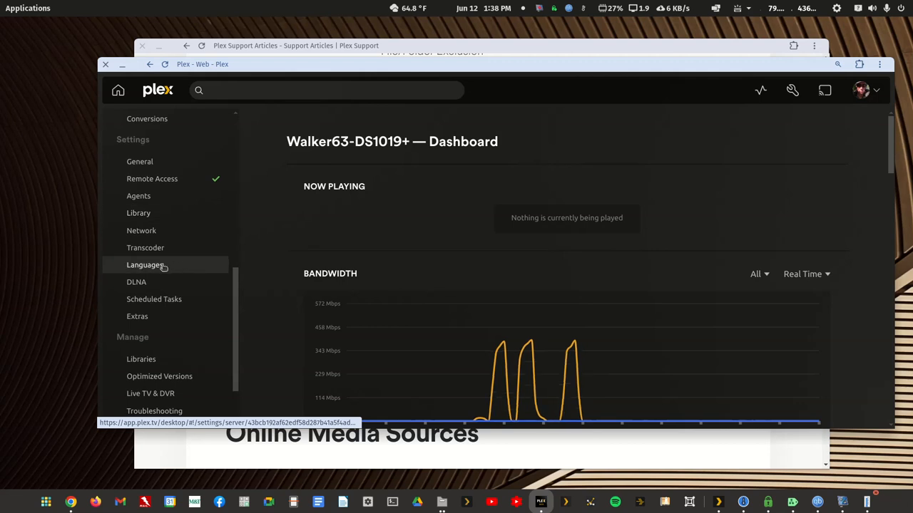
{"action": "left_click", "coordinate": [162, 267]}
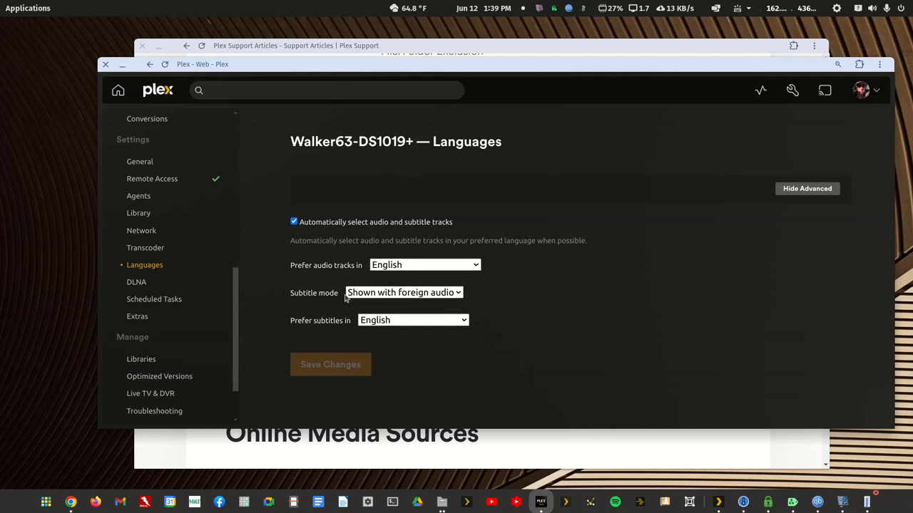
Review the available choices for Subtitle mode and for the preferred subtitle language, leaving both settings as they are.
{"action": "left_click", "coordinate": [375, 296]}
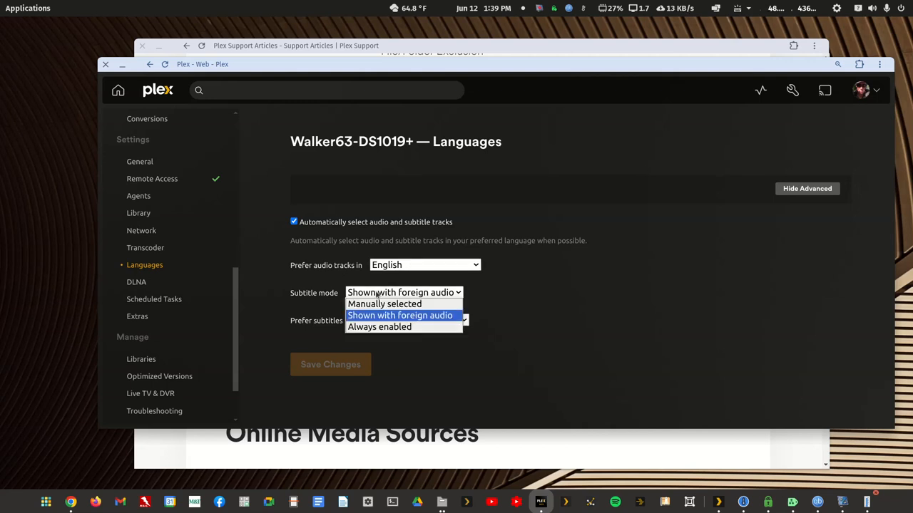
{"action": "left_click", "coordinate": [377, 295]}
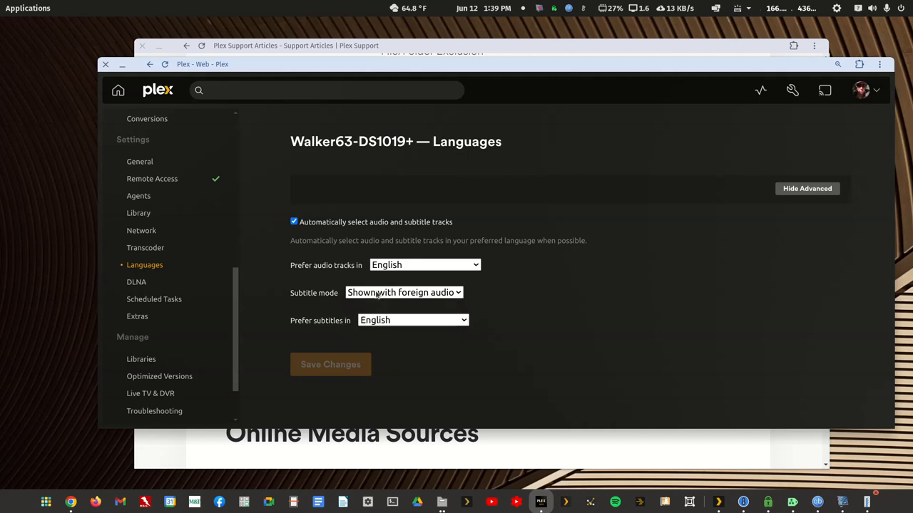
{"action": "left_click", "coordinate": [385, 322]}
{"action": "left_click", "coordinate": [386, 323]}
Open the remastered Hitch-Hiker MKV from its folder in MKVToolNix and inspect the properties of its AAC commentary and FLAC audio tracks.
{"action": "mouse_move", "coordinate": [438, 504]}
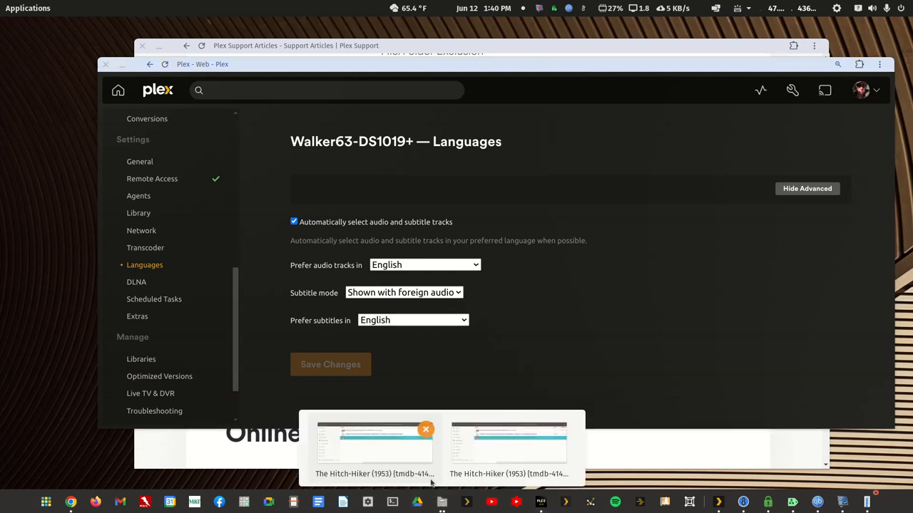
{"action": "left_click", "coordinate": [466, 465]}
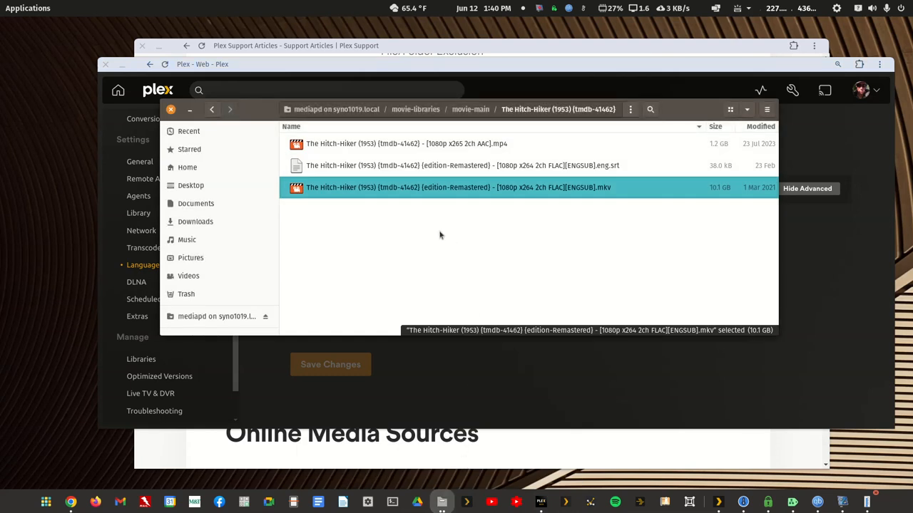
{"action": "right_click", "coordinate": [472, 191]}
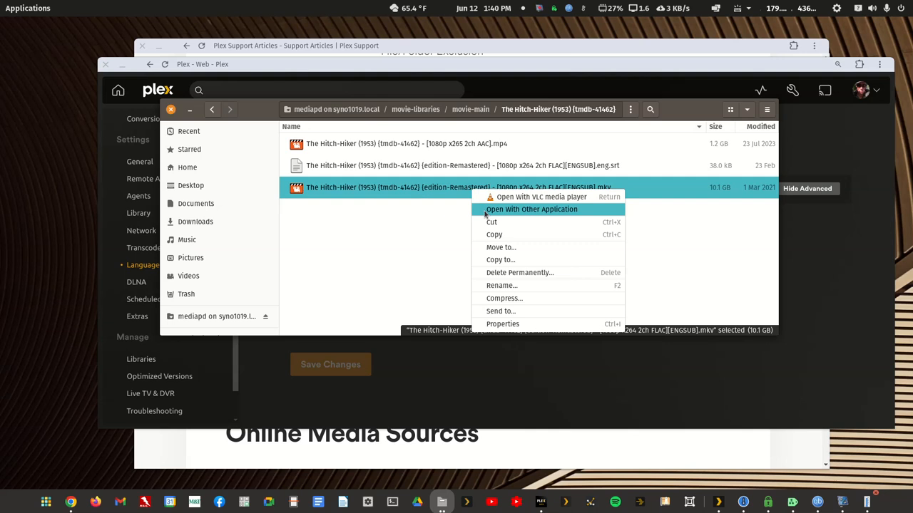
{"action": "left_click", "coordinate": [485, 209]}
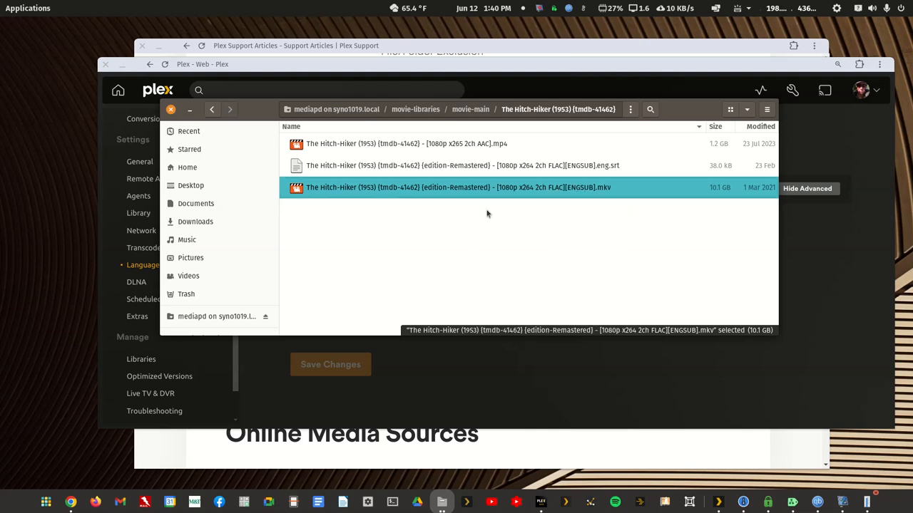
{"action": "left_click", "coordinate": [549, 133]}
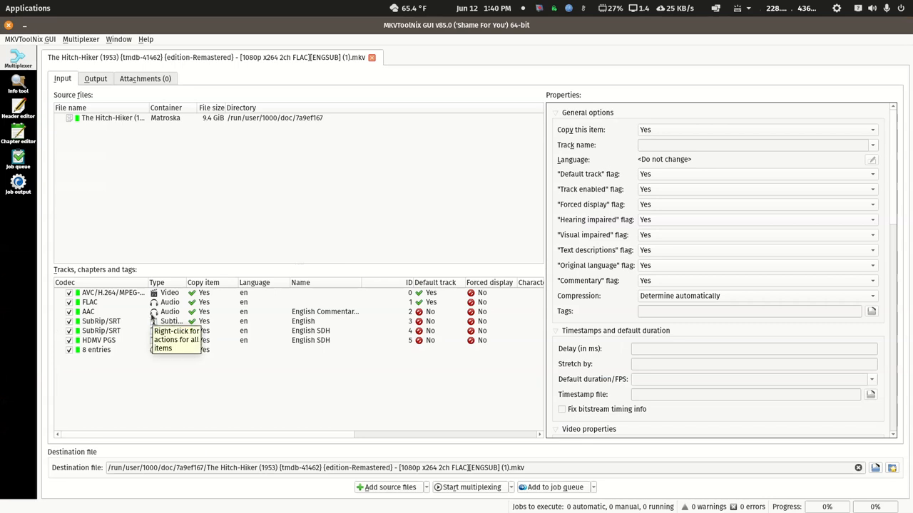
{"action": "left_click", "coordinate": [168, 313]}
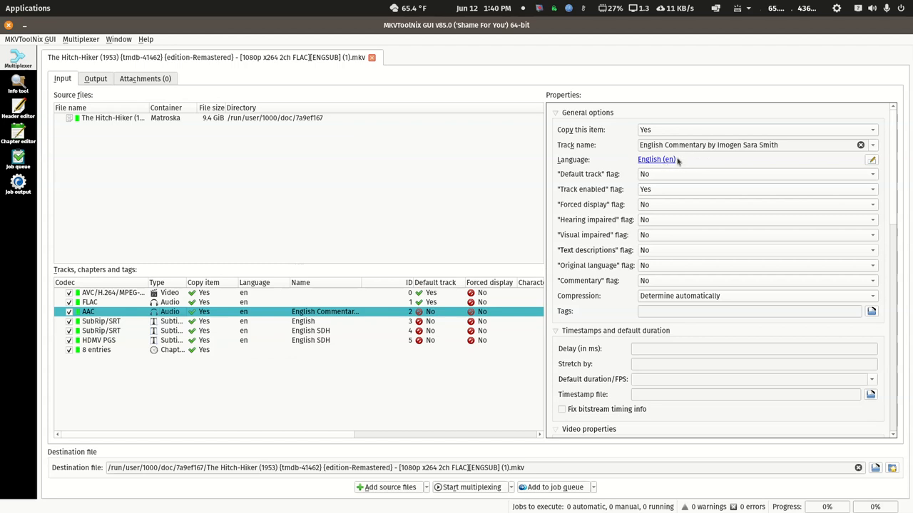
{"action": "left_click", "coordinate": [245, 305]}
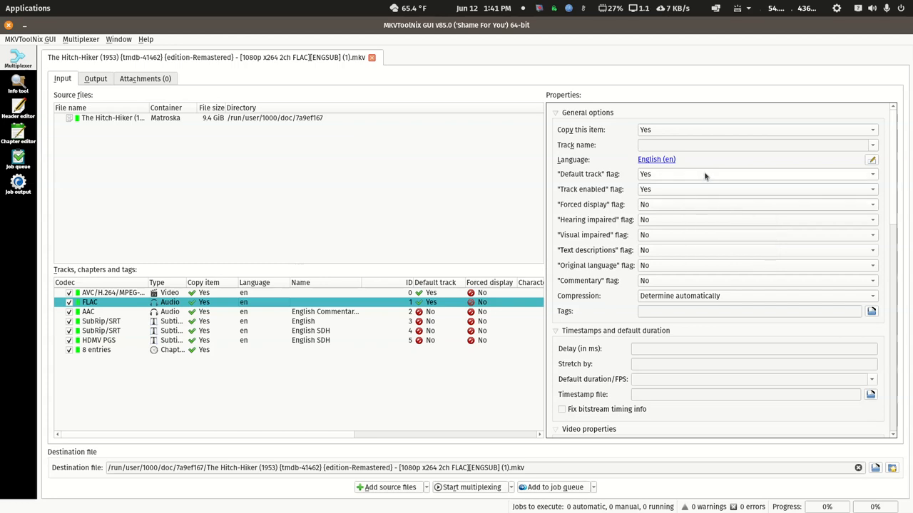
Close MKVToolNix, discarding its multiplex settings, and return to the Plex Languages page in a maximized window.
{"action": "double_click", "coordinate": [374, 25]}
{"action": "left_click", "coordinate": [178, 108]}
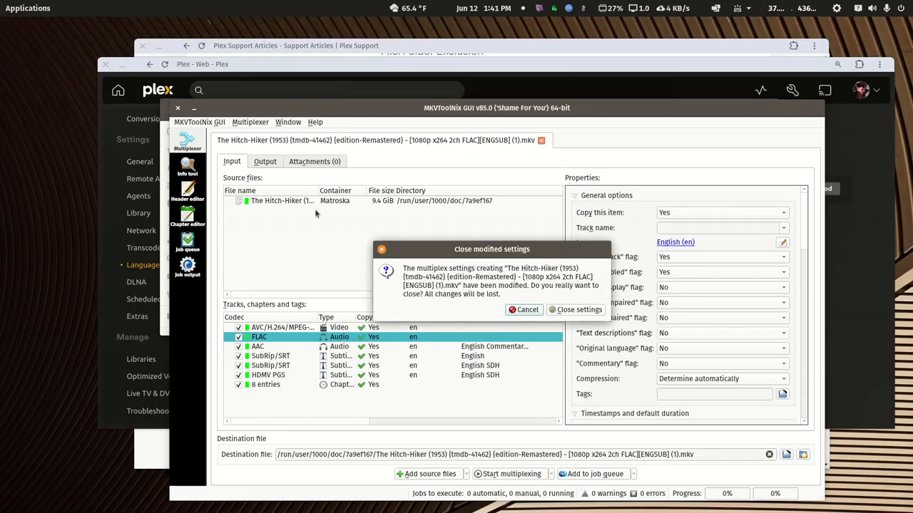
{"action": "left_click", "coordinate": [581, 314]}
{"action": "left_click", "coordinate": [536, 397]}
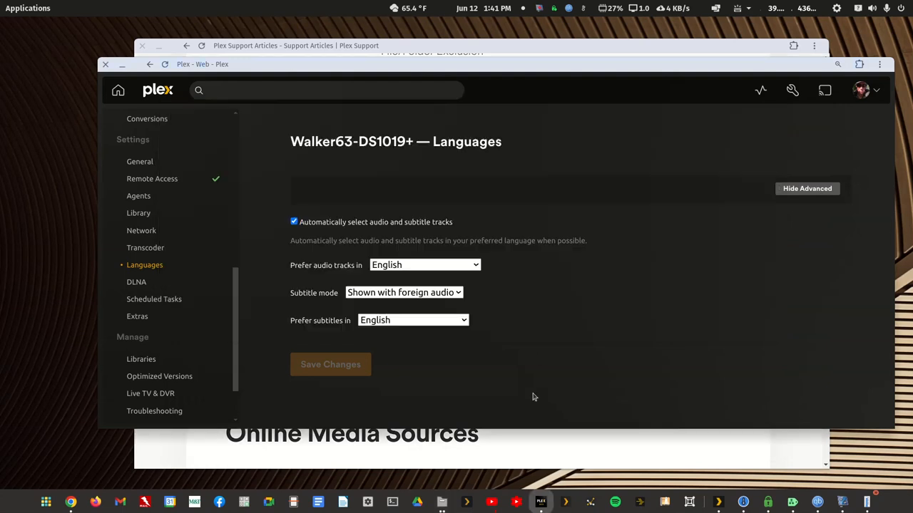
{"action": "double_click", "coordinate": [549, 69]}
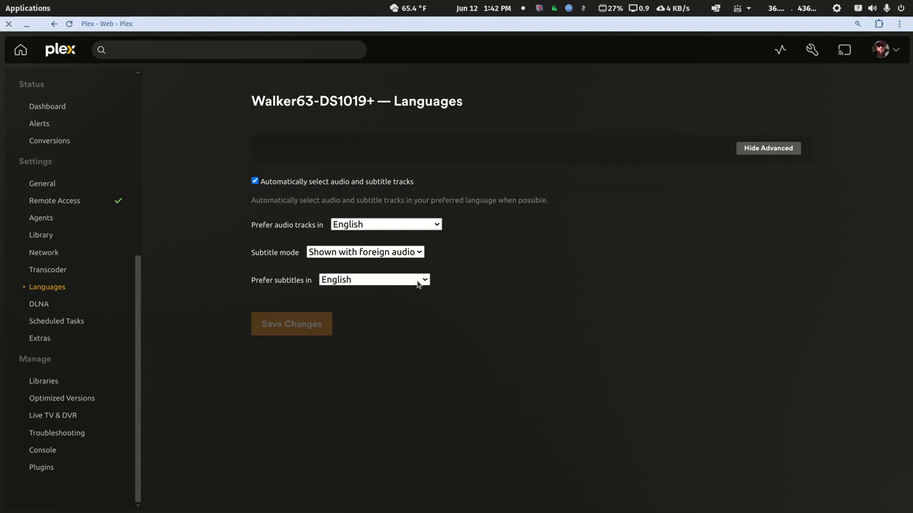
Search the applications for "file", launch FileBot, look at its Subtitles section and return to Rename.
{"action": "left_click", "coordinate": [30, 10]}
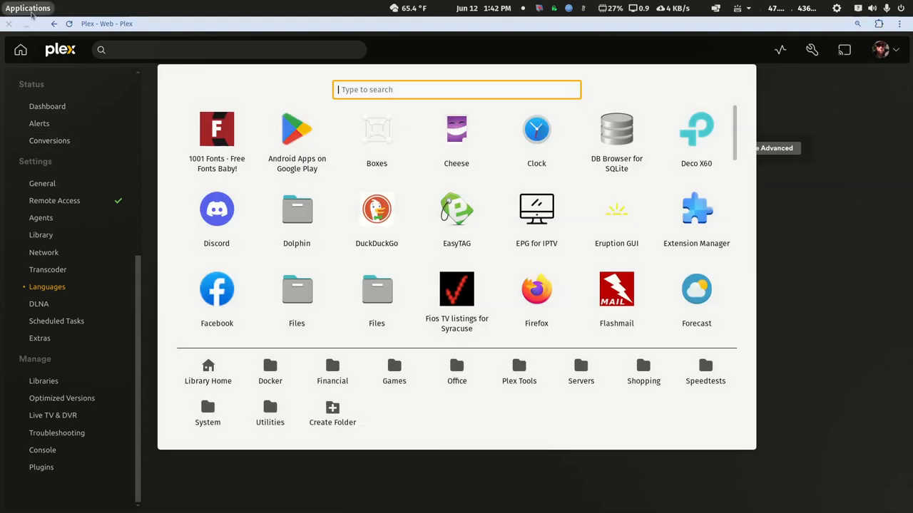
{"action": "type", "text": "file"}
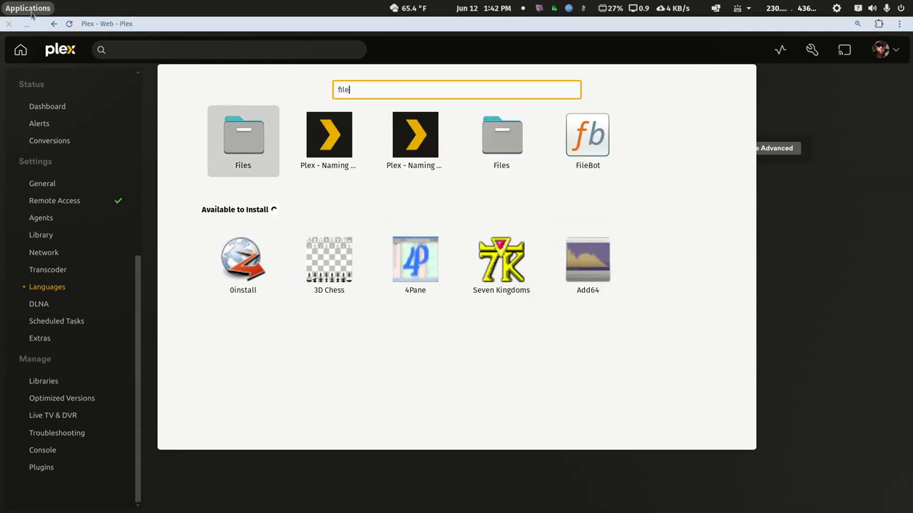
{"action": "left_click", "coordinate": [575, 148]}
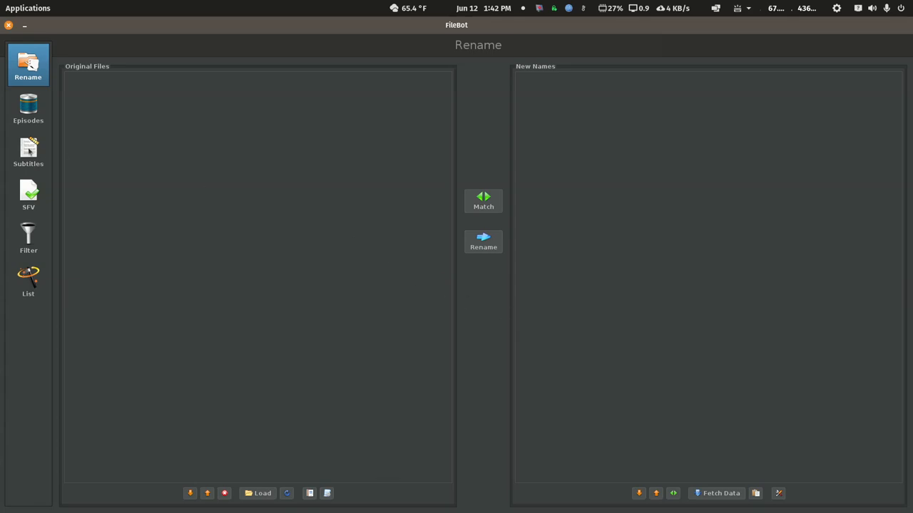
{"action": "left_click", "coordinate": [30, 151]}
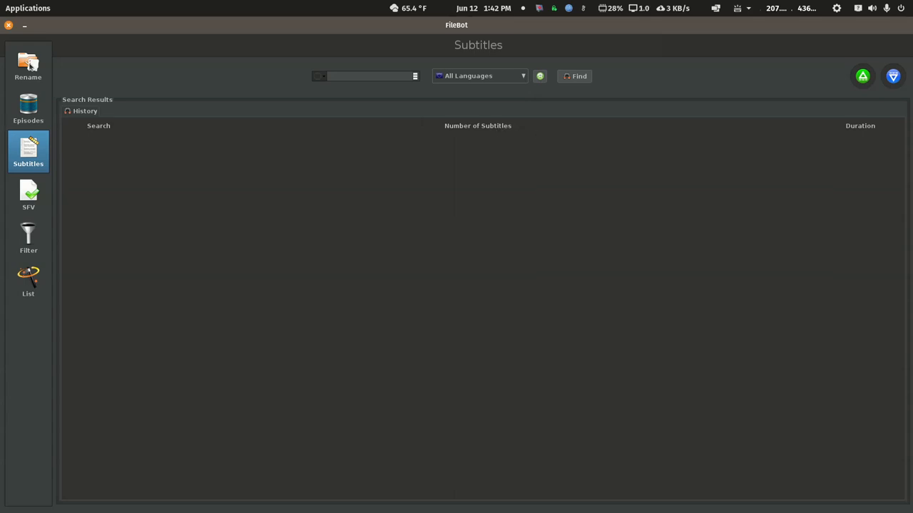
{"action": "left_click", "coordinate": [28, 65]}
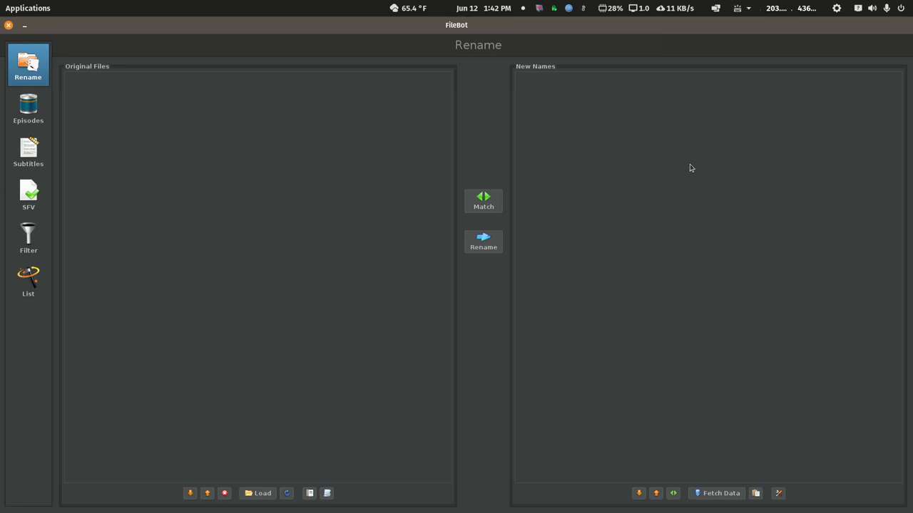
Examine FileBot's Post Processing Options, toggle Fetch subtitle files on and off, and cancel the dialog.
{"action": "left_click", "coordinate": [778, 495]}
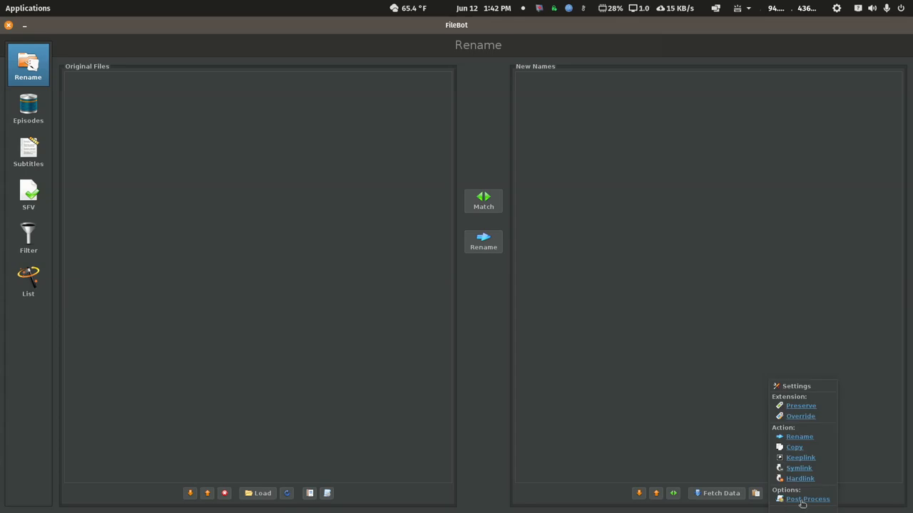
{"action": "left_click", "coordinate": [807, 500]}
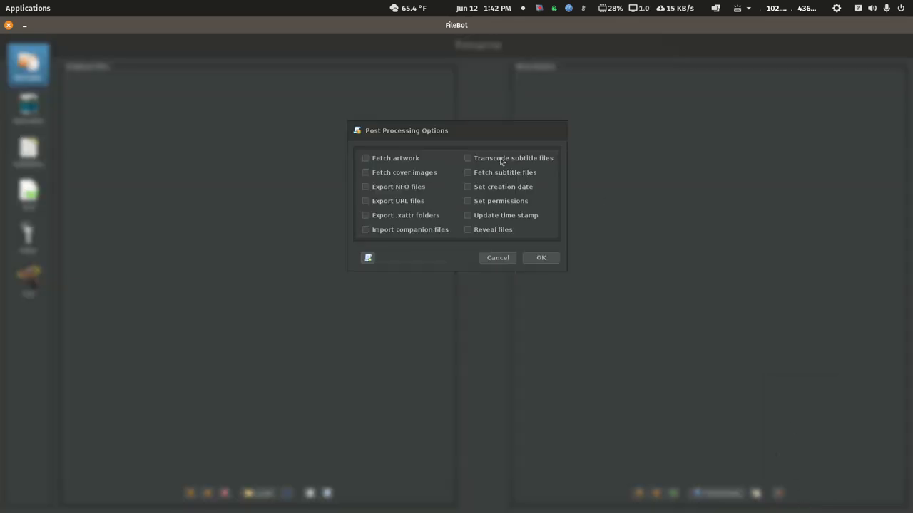
{"action": "left_click", "coordinate": [467, 174]}
{"action": "left_click", "coordinate": [467, 173]}
{"action": "left_click", "coordinate": [497, 258]}
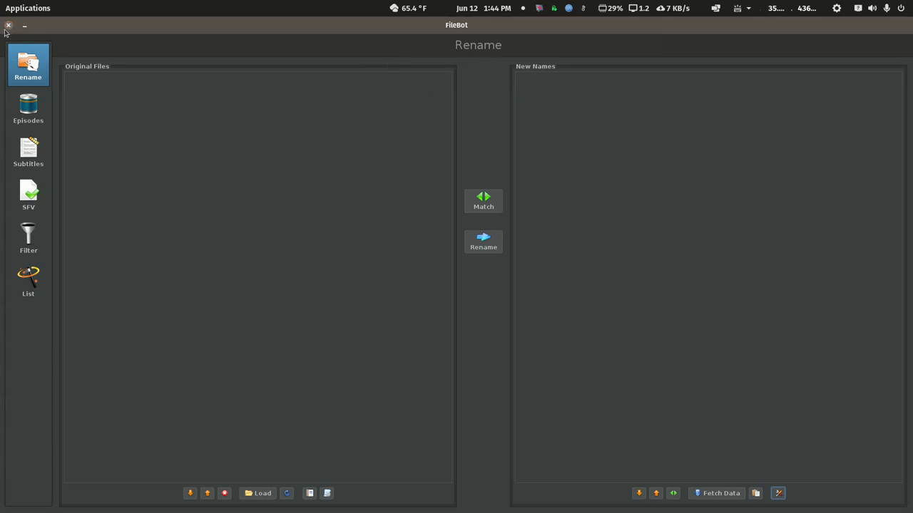
Close FileBot, restore the Plex Web window to its smaller size, and switch to the Plex Support Articles window, maximized.
{"action": "left_click", "coordinate": [7, 28]}
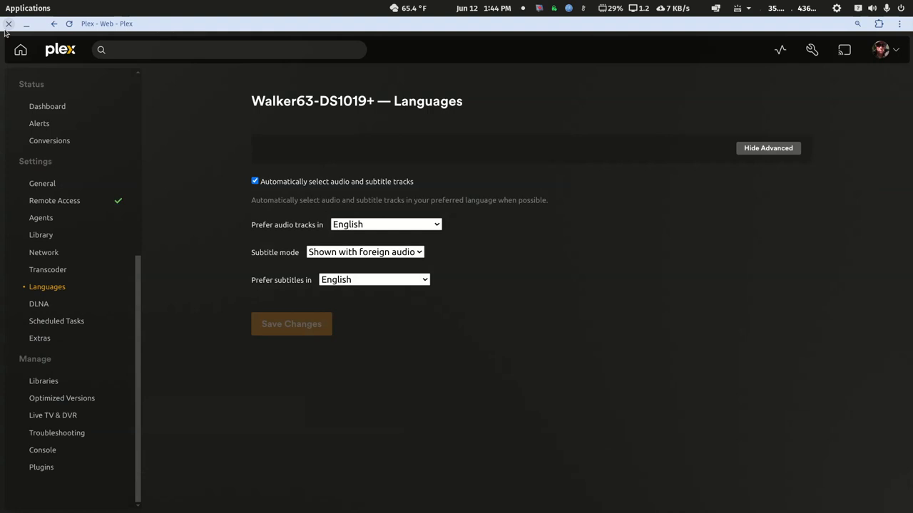
{"action": "double_click", "coordinate": [456, 23]}
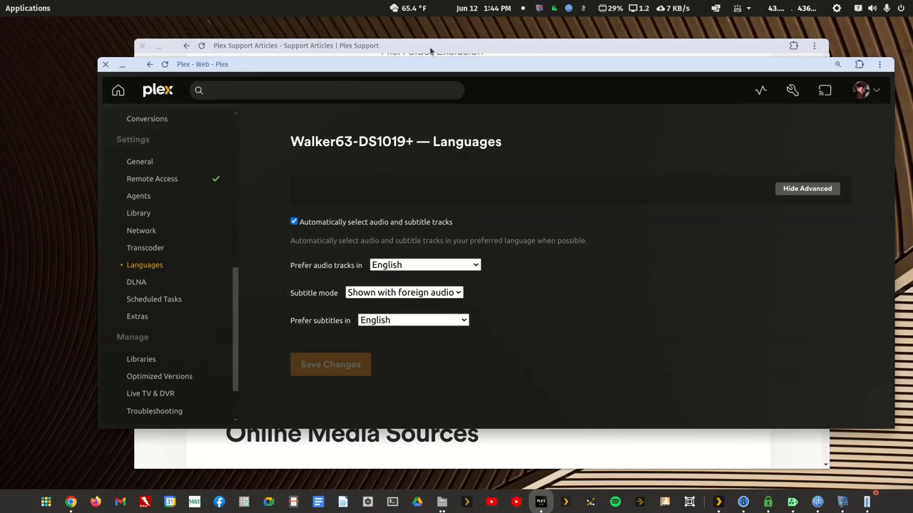
{"action": "double_click", "coordinate": [430, 48]}
Browse the Plex support articles from the top down to the Using Subtitles links, and return to the start of the page.
{"action": "left_click_drag", "start_coordinate": [909, 431], "coordinate": [909, 57]}
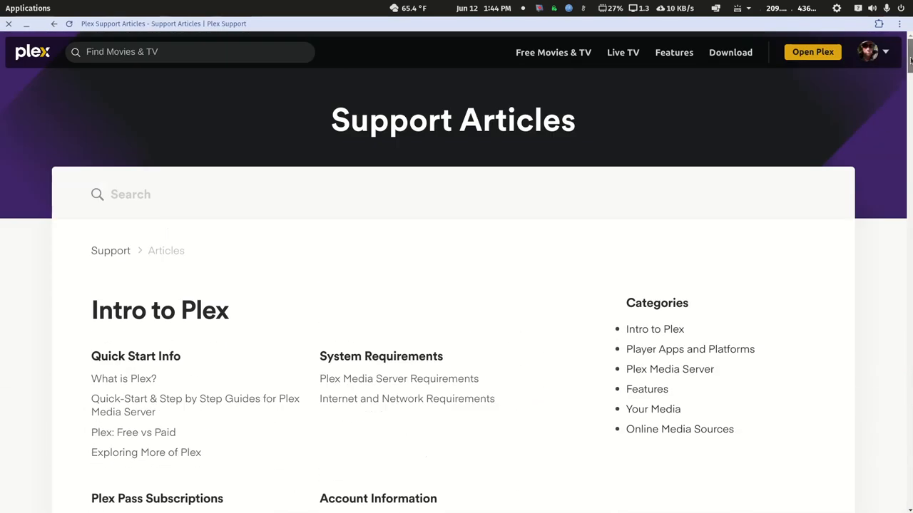
{"action": "left_click_drag", "start_coordinate": [910, 59], "coordinate": [910, 224]}
{"action": "scroll", "coordinate": [903, 108], "scroll_direction": "up", "scroll_amount": 10}
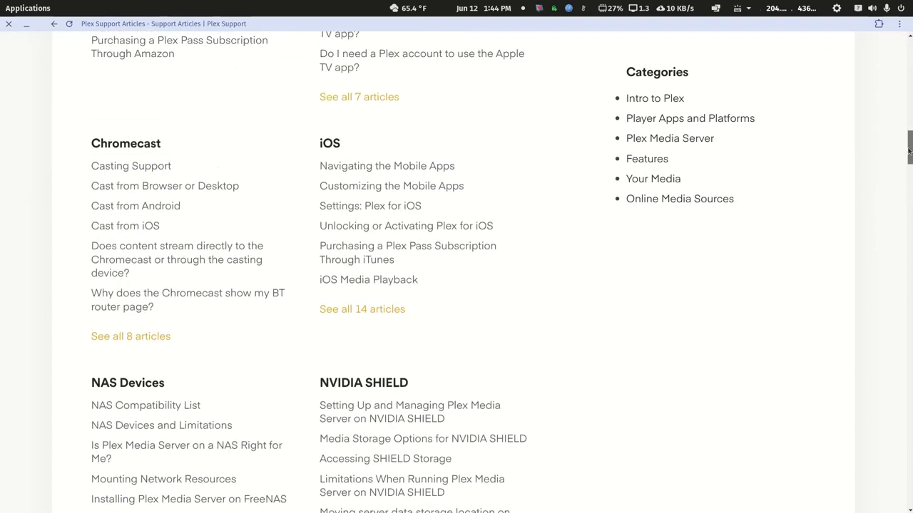
{"action": "left_click_drag", "start_coordinate": [903, 109], "coordinate": [882, 433]}
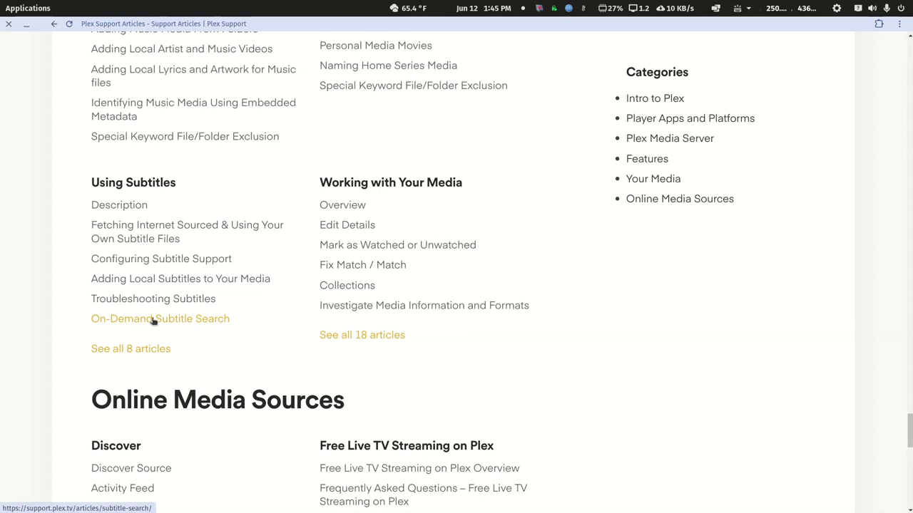
{"action": "scroll", "coordinate": [203, 290], "scroll_direction": "up", "scroll_amount": 15}
{"action": "left_click_drag", "start_coordinate": [902, 348], "coordinate": [817, 29]}
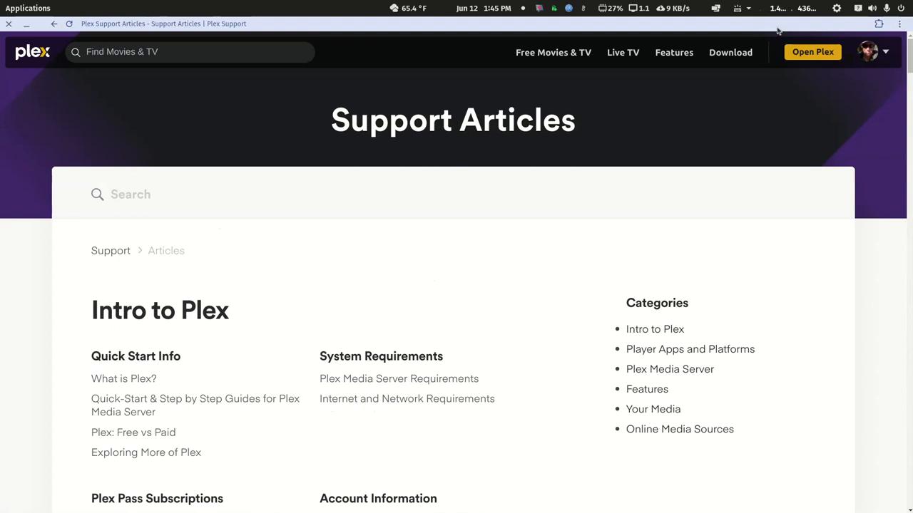